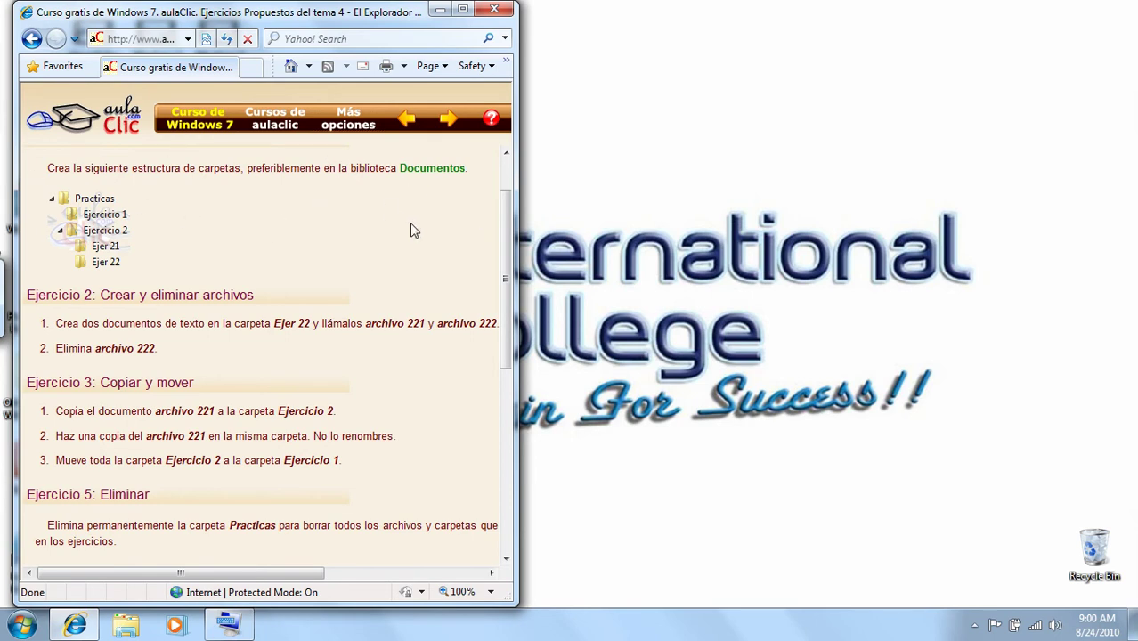
# Step: Open the Documents library in a file window and enlarge and reposition it beside the exercise page
pyautogui.click(23, 625)
pyautogui.click(260, 192)
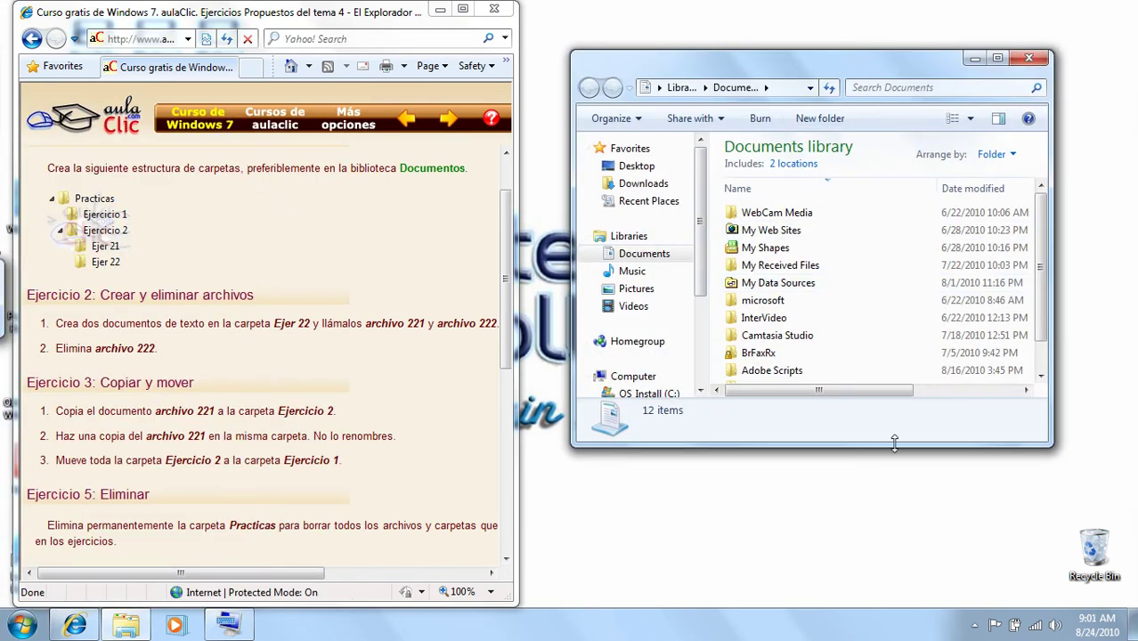
pyautogui.moveTo(893, 442); pyautogui.dragTo(881, 598)
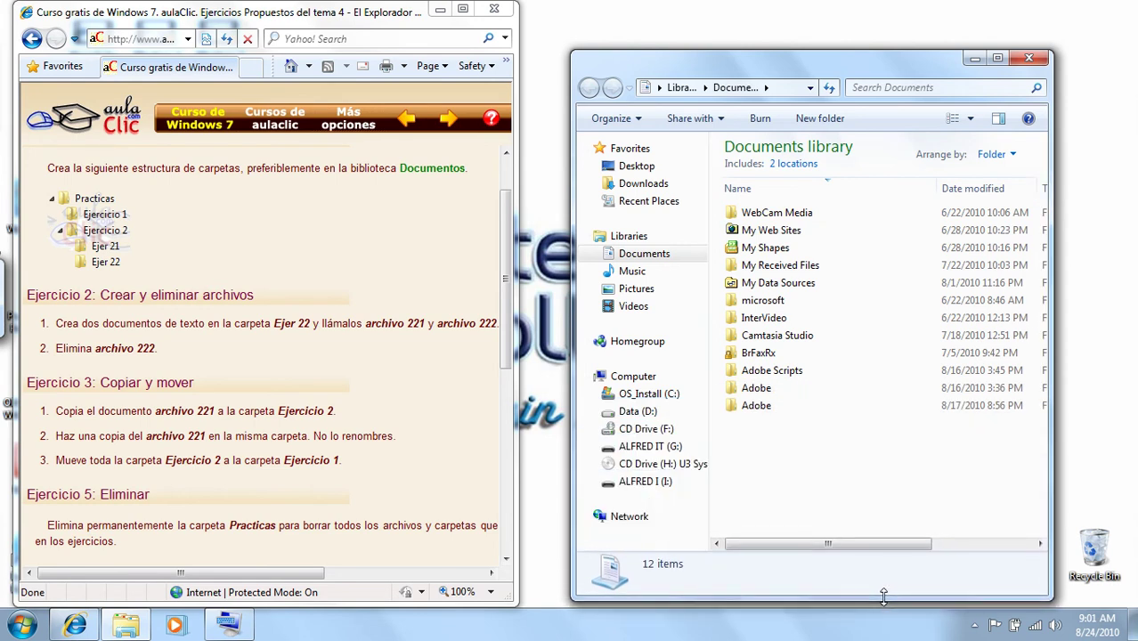
pyautogui.moveTo(748, 54); pyautogui.dragTo(749, 9)
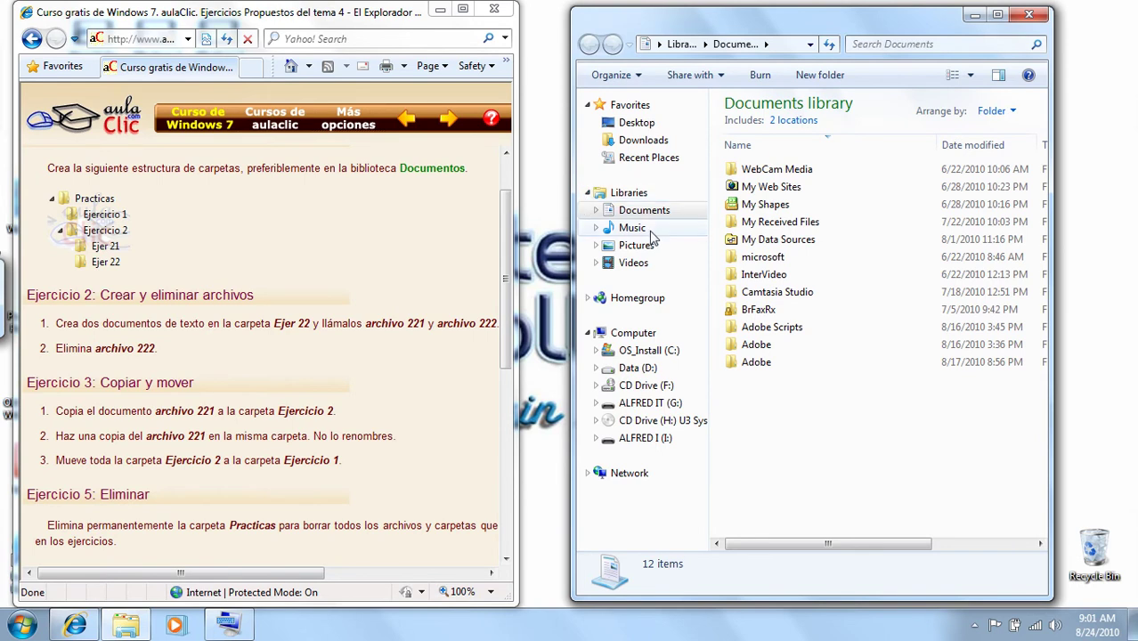
# Step: Create a folder named Practicas in the Documents library
pyautogui.rightClick(778, 434)
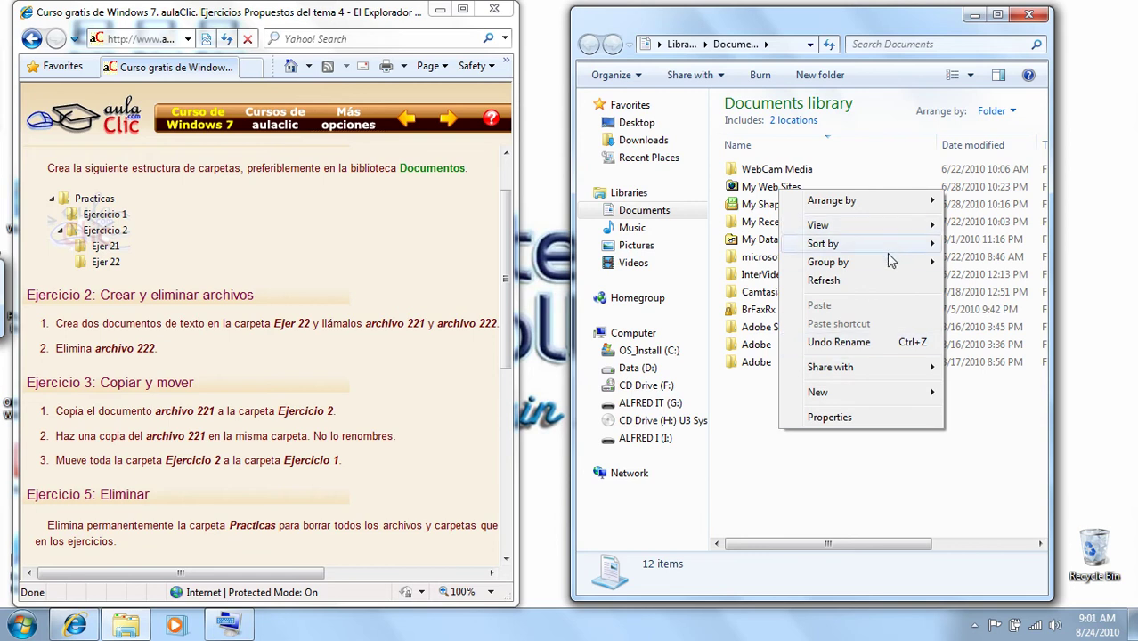
pyautogui.moveTo(856, 391)
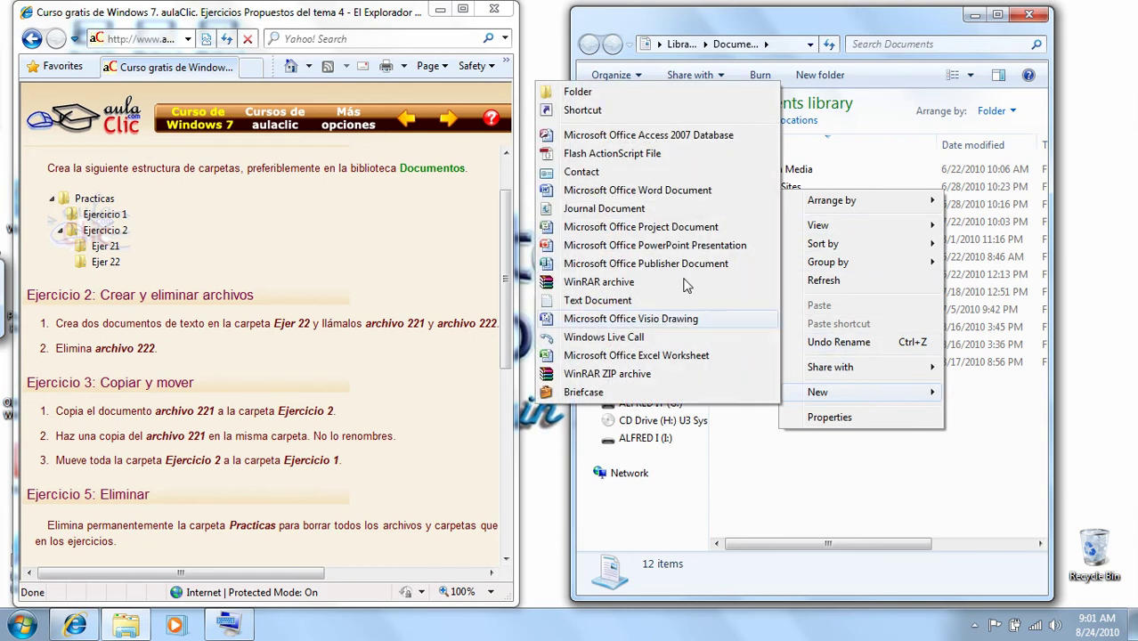
pyautogui.click(577, 92)
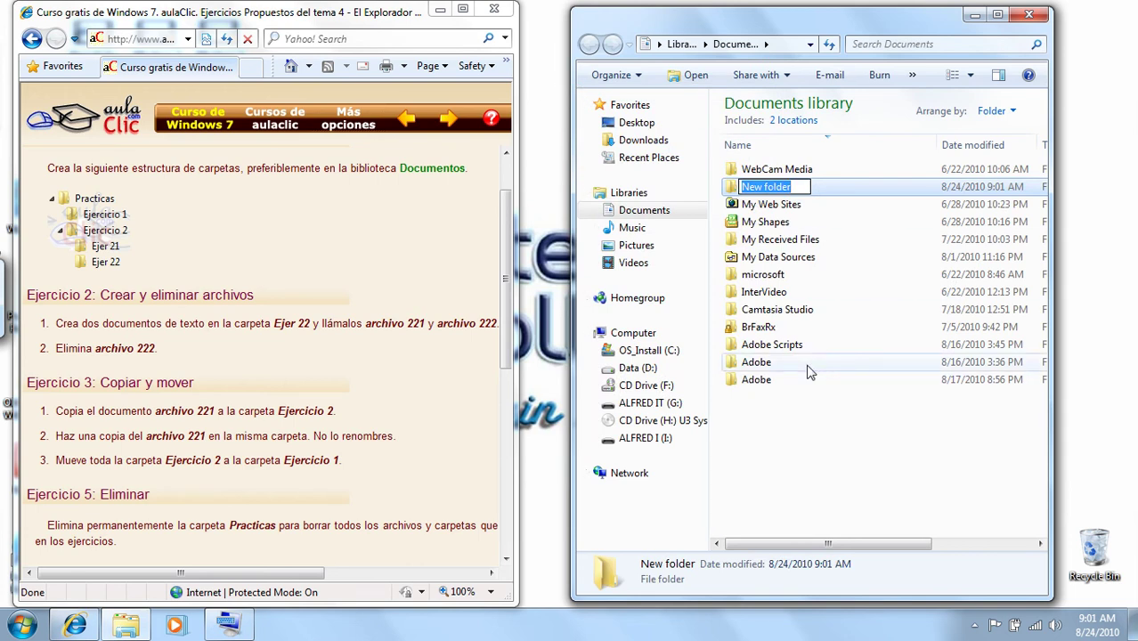
pyautogui.write('Practicas')
pyautogui.press('Return')
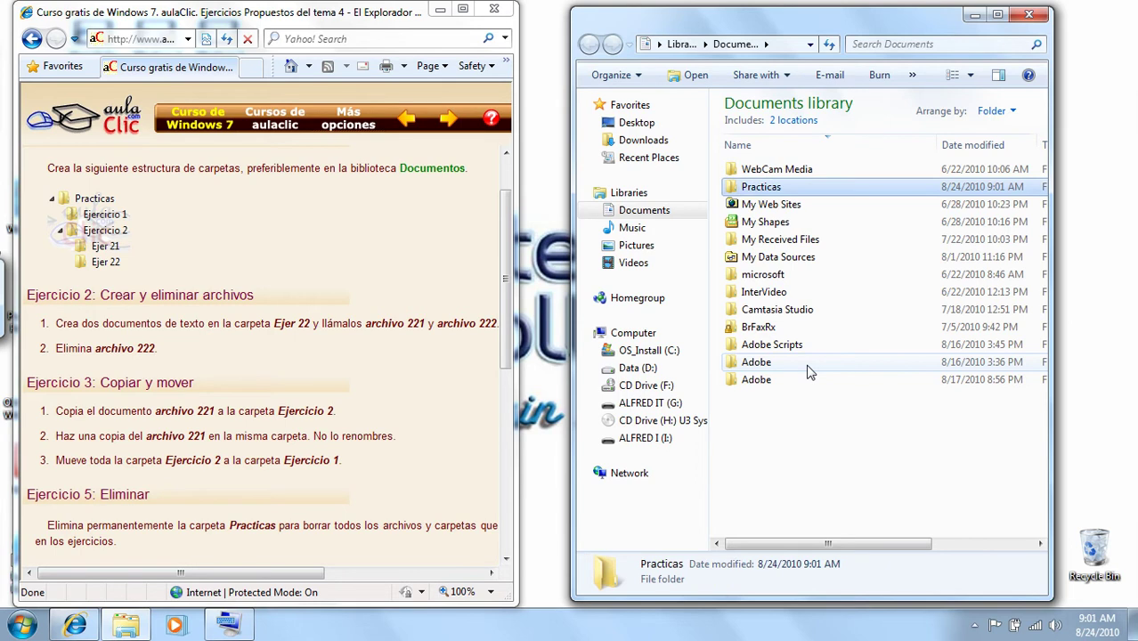
# Step: Open the Practicas folder and create a subfolder named Ejercicio 1 in it
pyautogui.press('Return')
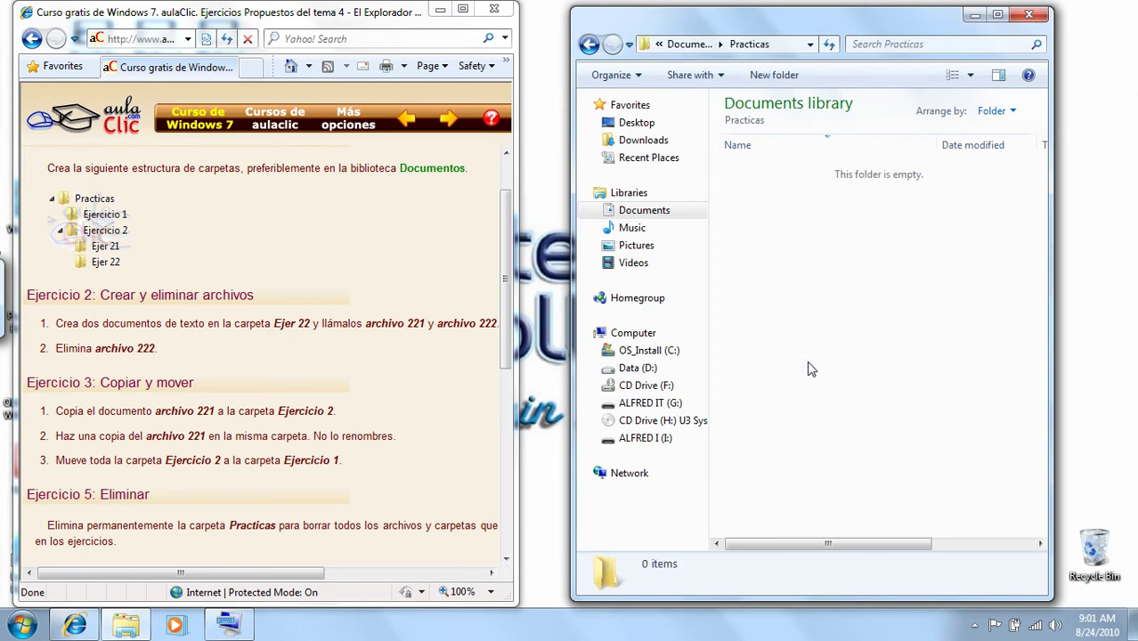
pyautogui.rightClick(808, 363)
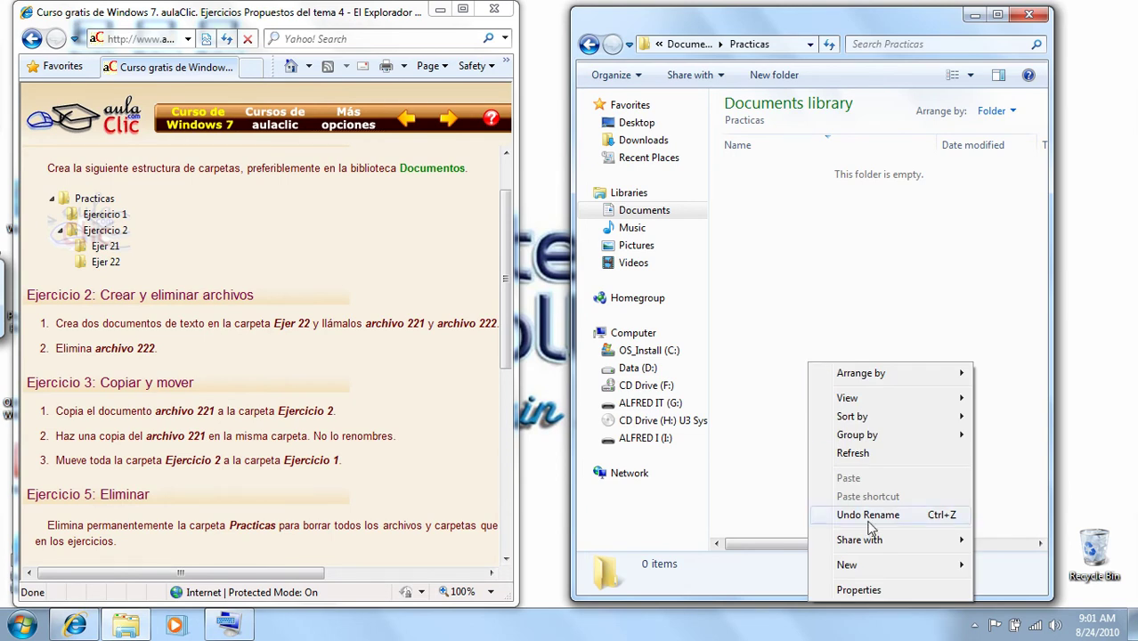
pyautogui.moveTo(897, 567)
pyautogui.click(607, 265)
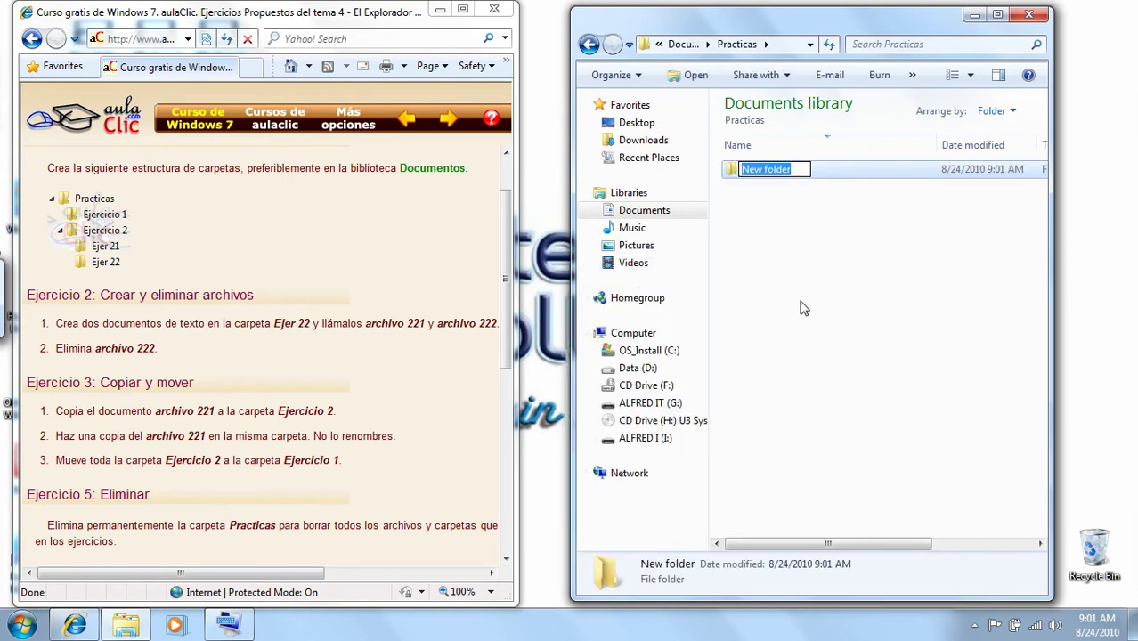
pyautogui.write('Ejerc')
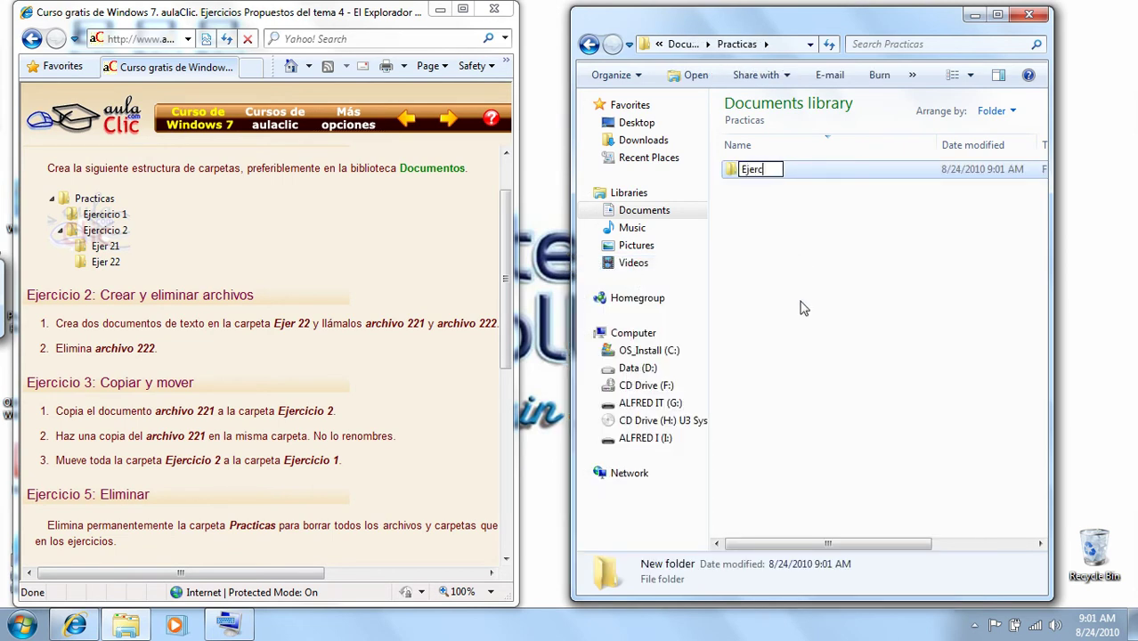
pyautogui.write('icio 1')
pyautogui.press('Return')
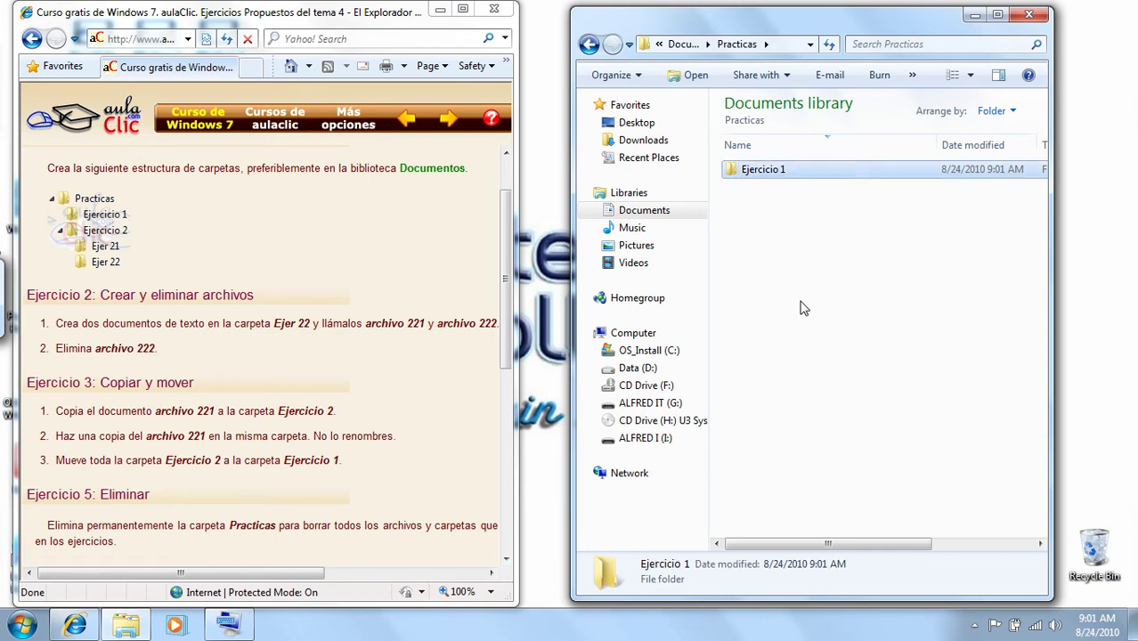
pyautogui.click(799, 308)
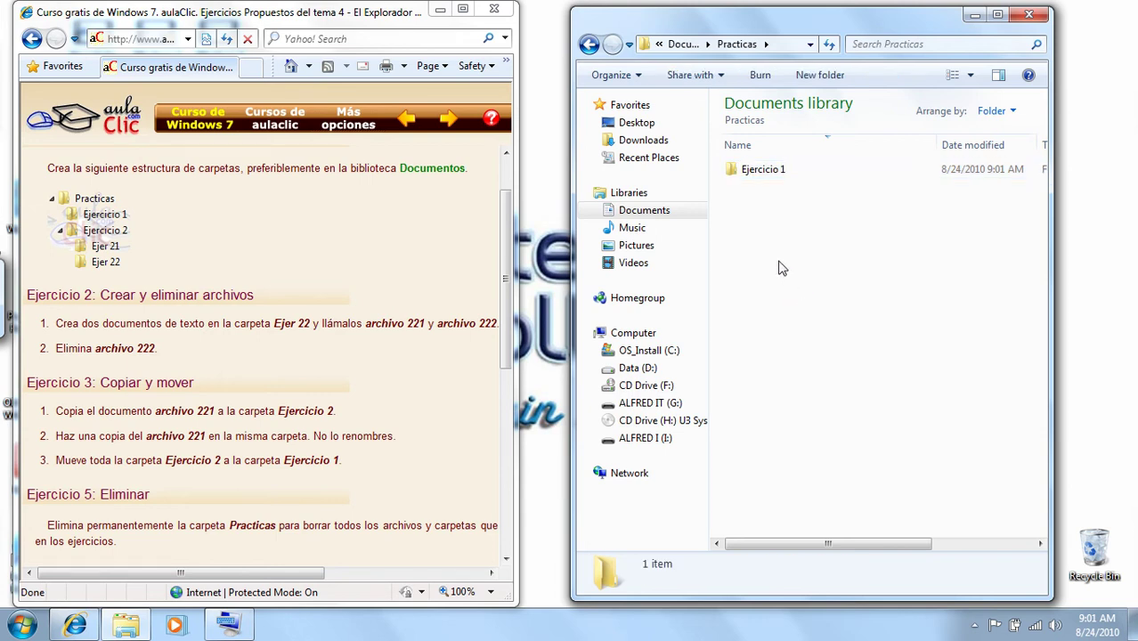
# Step: Create a second subfolder named Ejercicio 2 inside Practicas
pyautogui.rightClick(779, 264)
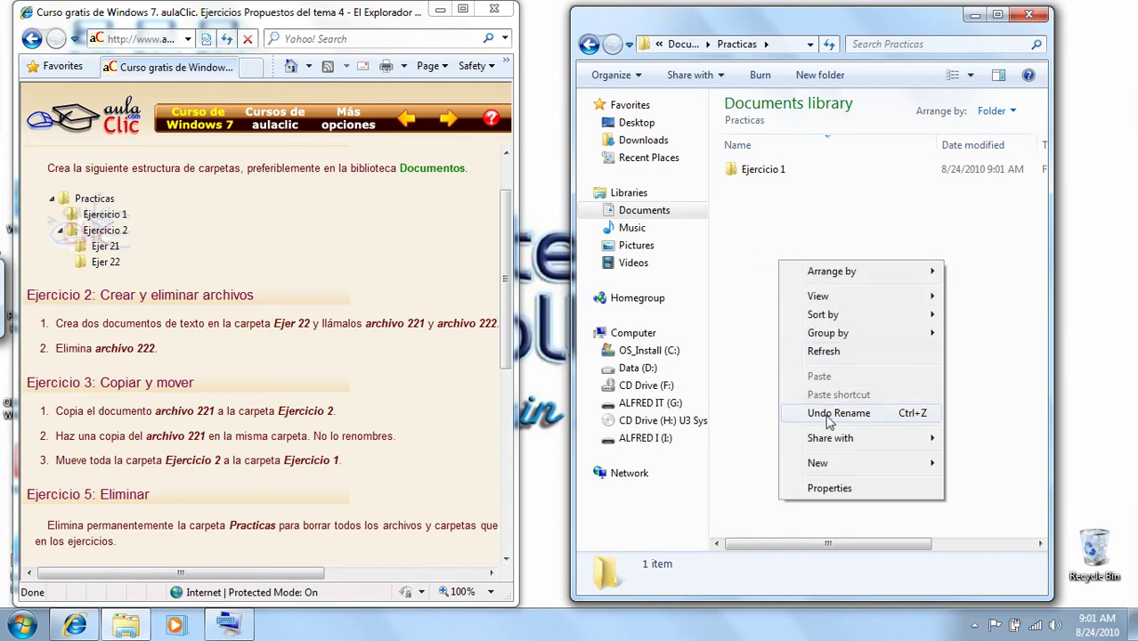
pyautogui.moveTo(819, 462)
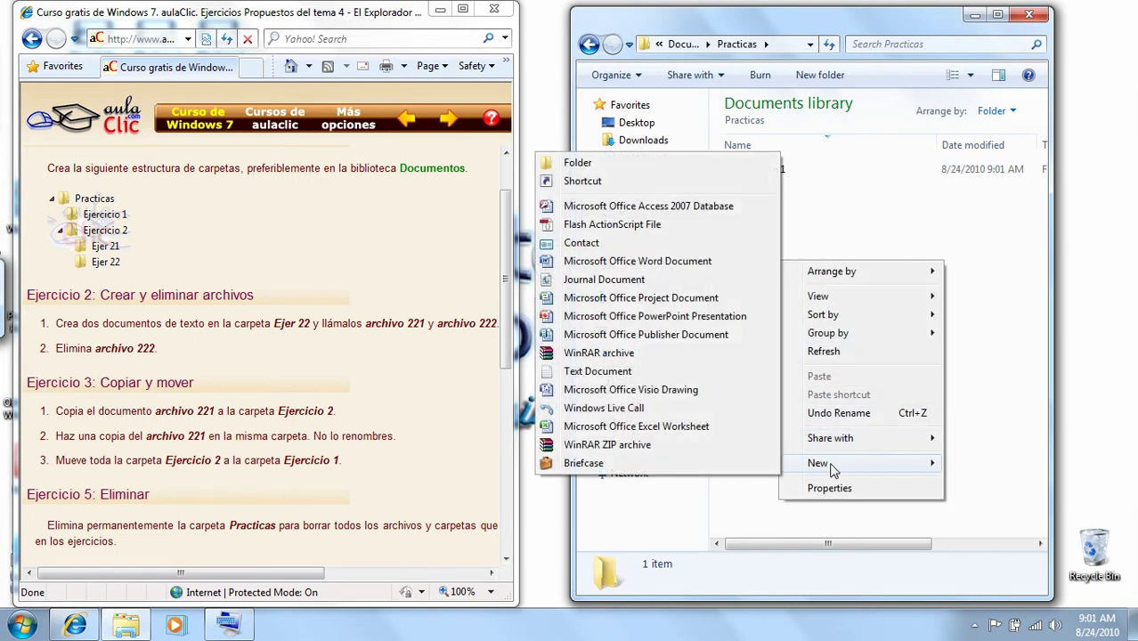
pyautogui.click(578, 162)
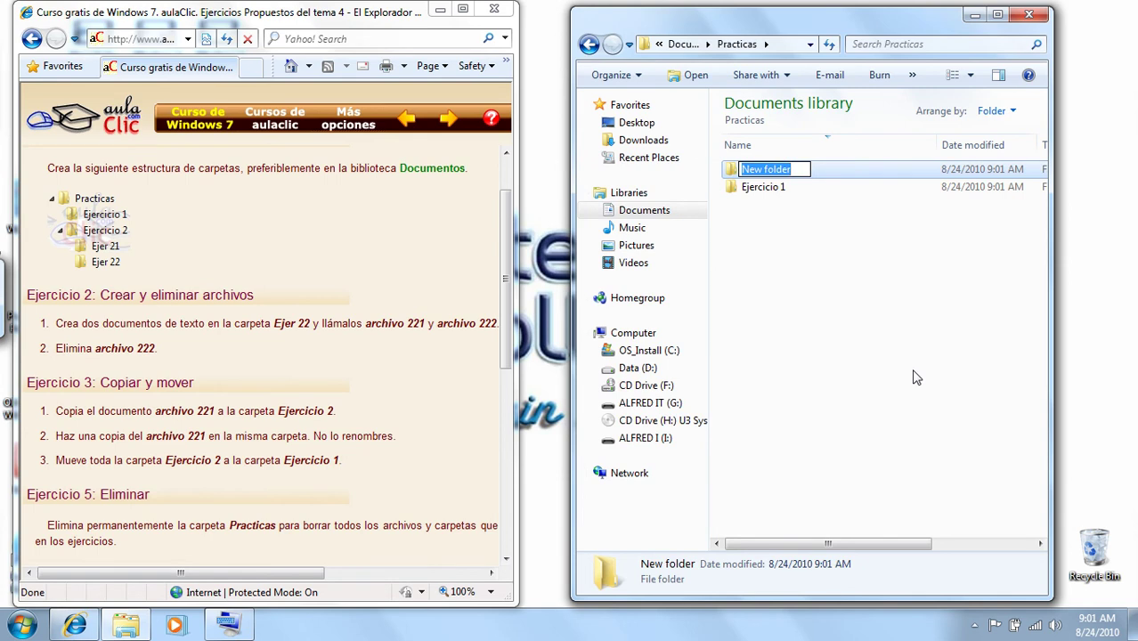
pyautogui.write('Ejercic')
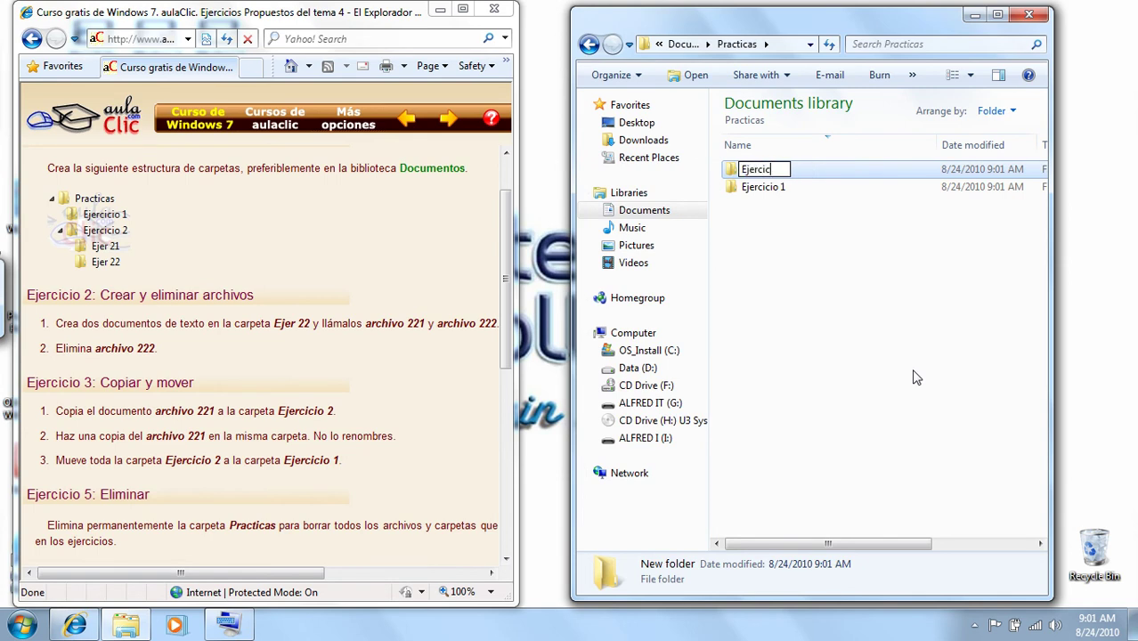
pyautogui.write('io 2')
pyautogui.press('Return')
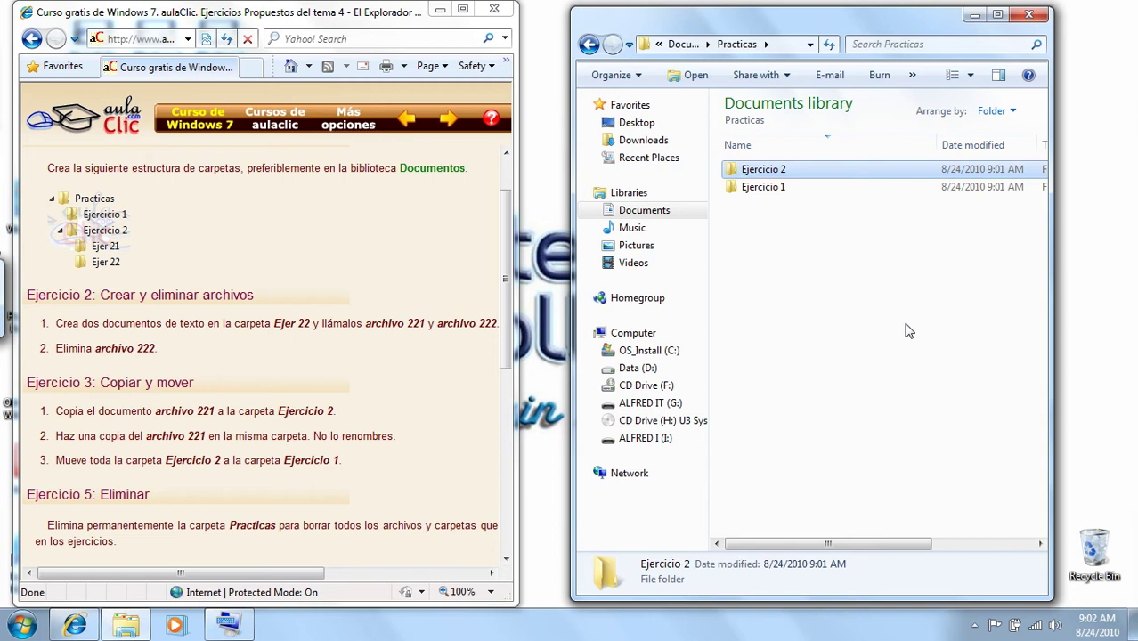
pyautogui.click(906, 330)
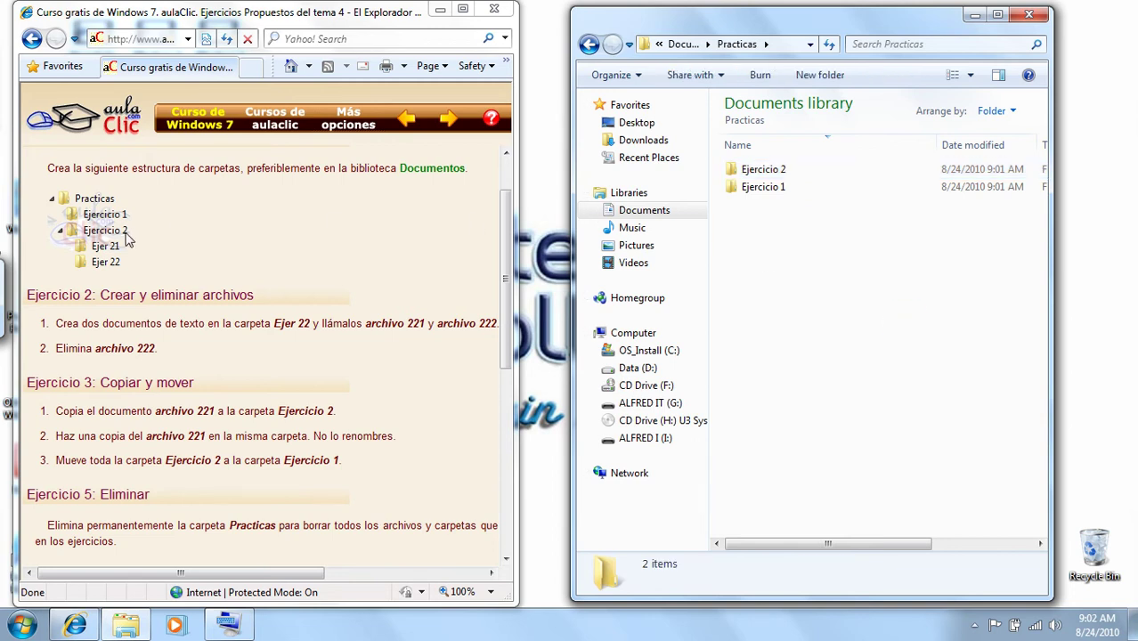
# Step: Open the Ejercicio 2 folder and create a subfolder named Ejer 21 in it
pyautogui.doubleClick(753, 170)
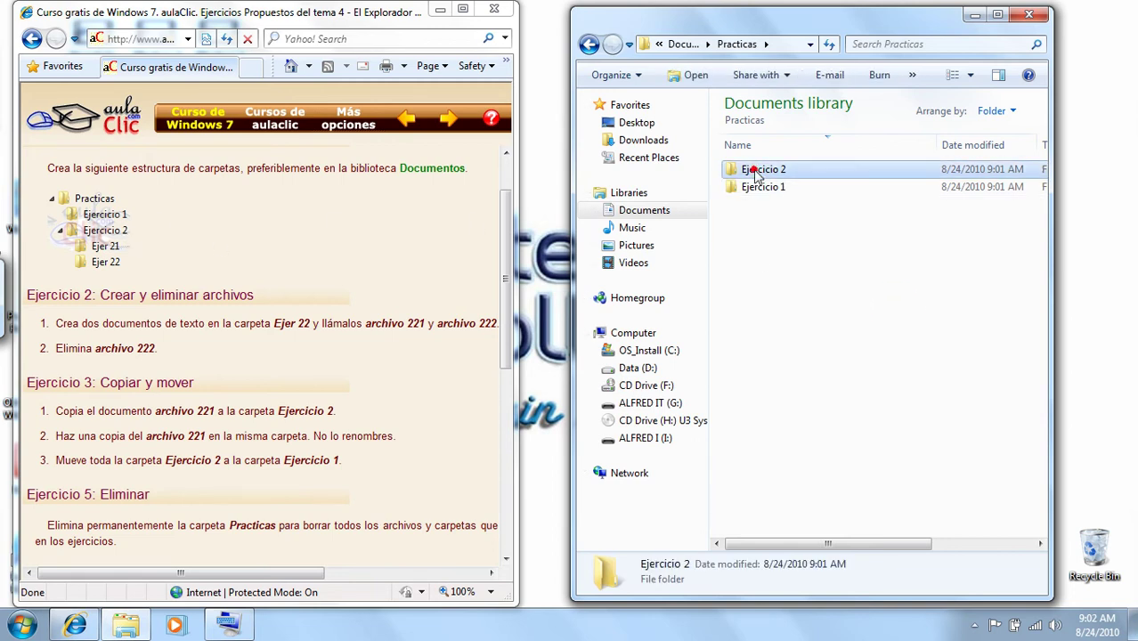
pyautogui.rightClick(833, 258)
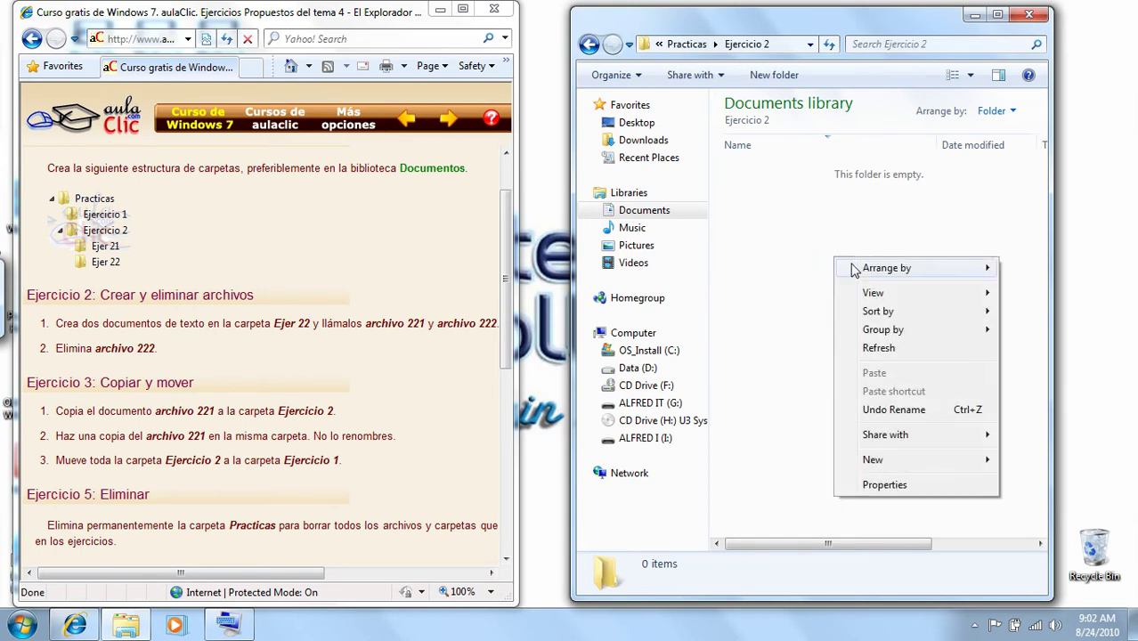
pyautogui.moveTo(884, 463)
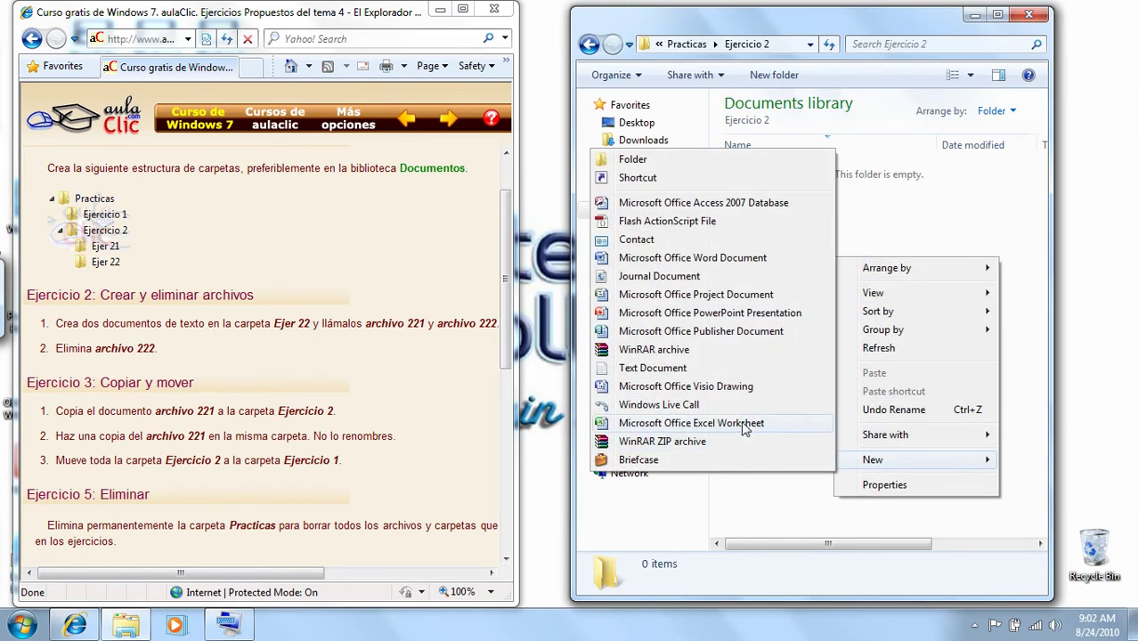
pyautogui.click(672, 158)
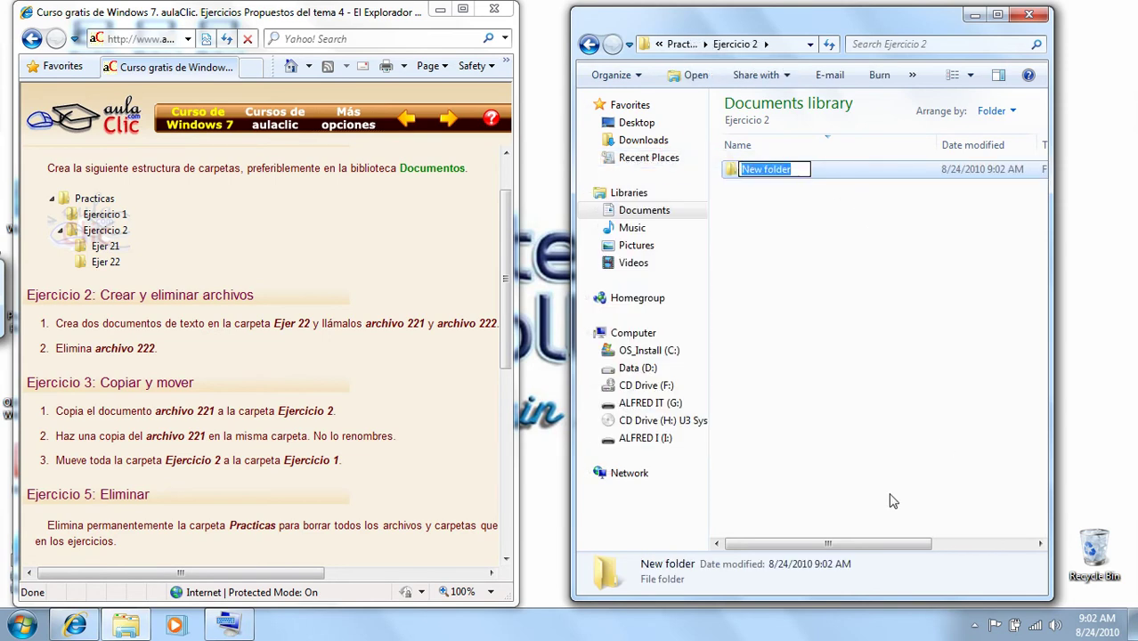
pyautogui.write('Ejer')
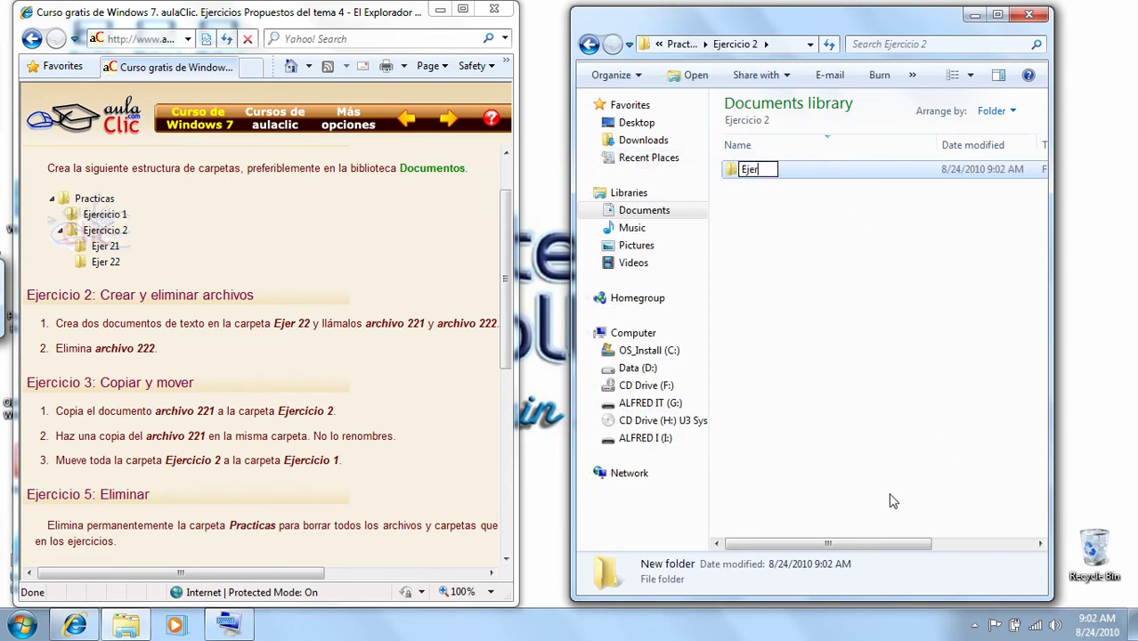
pyautogui.write(' 21')
pyautogui.press('Return')
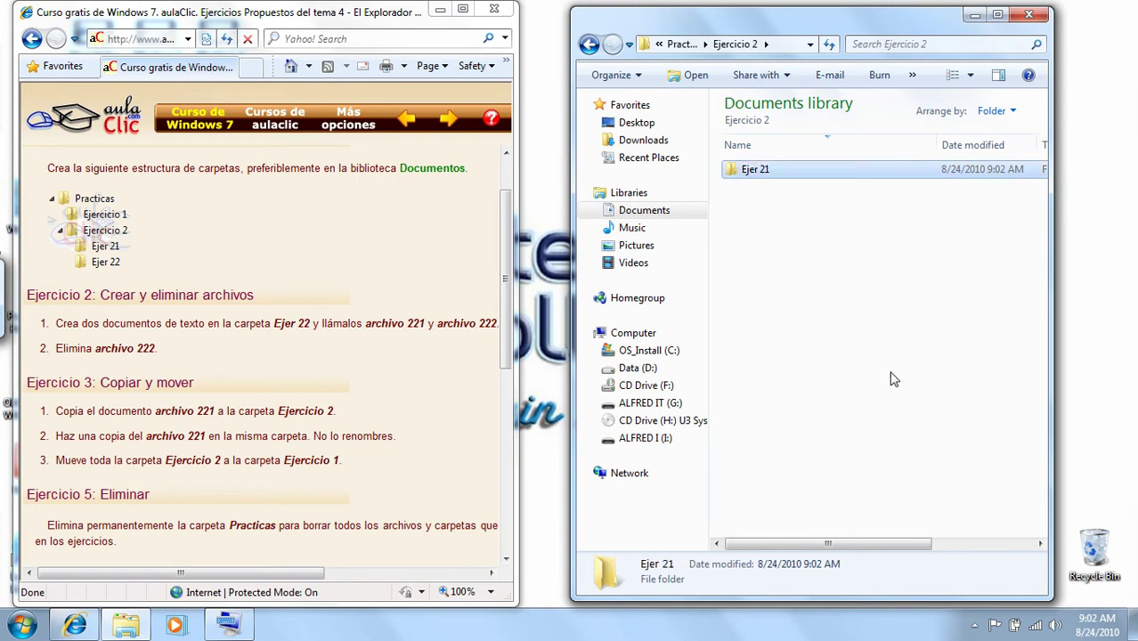
# Step: Create another subfolder named Ejer 22 inside Ejercicio 2
pyautogui.rightClick(809, 269)
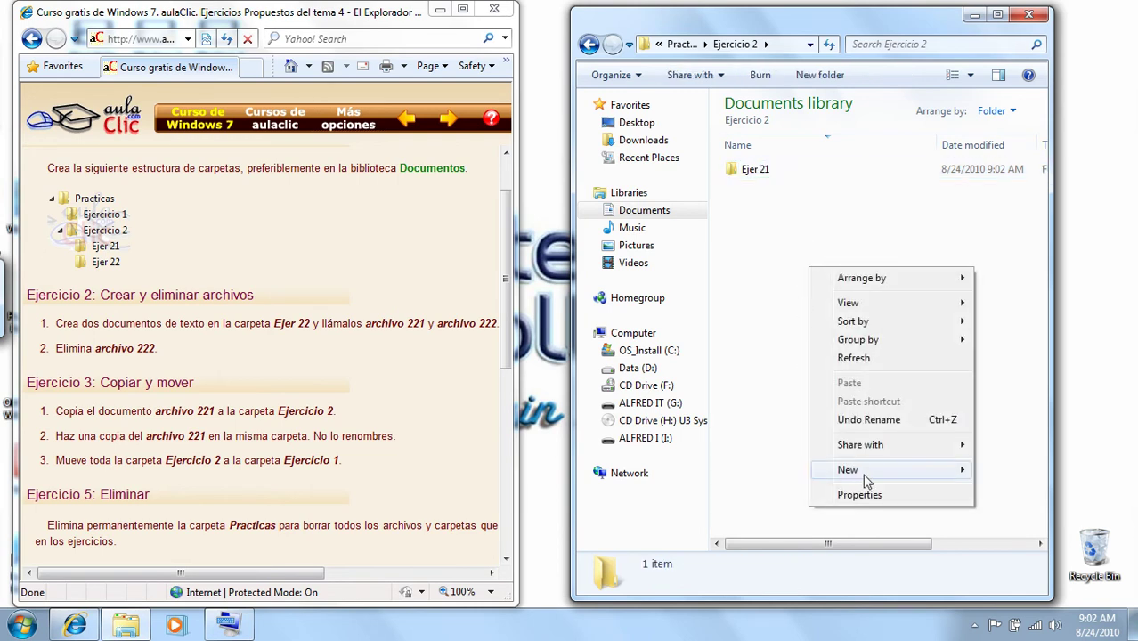
pyautogui.moveTo(866, 473)
pyautogui.click(609, 169)
pyautogui.write('E')
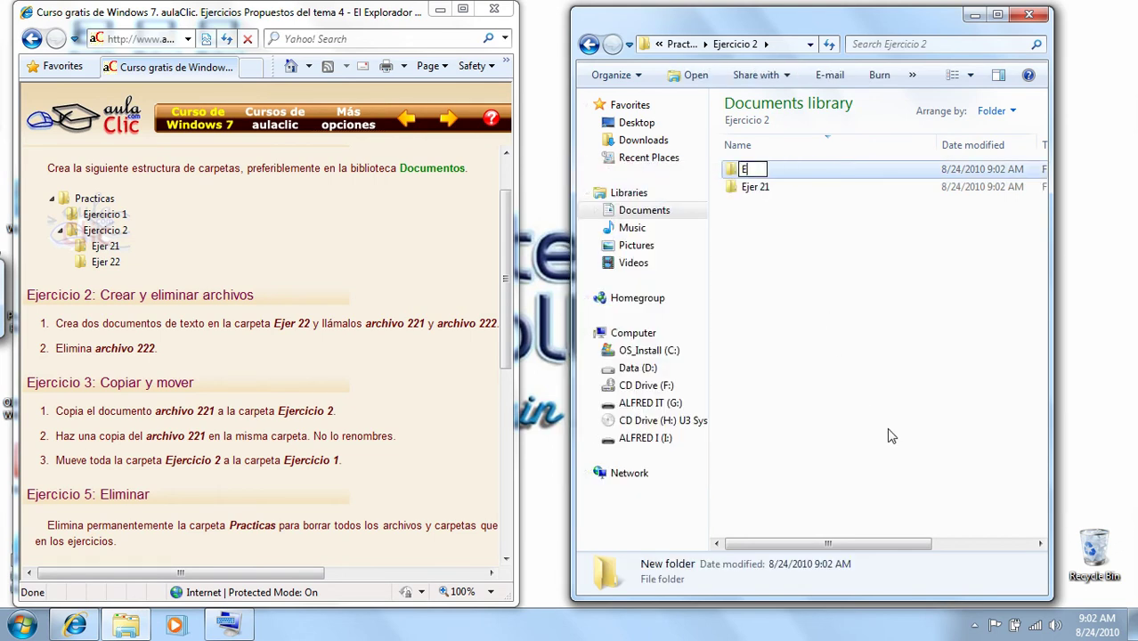
pyautogui.write('jer 22')
pyautogui.press('Return')
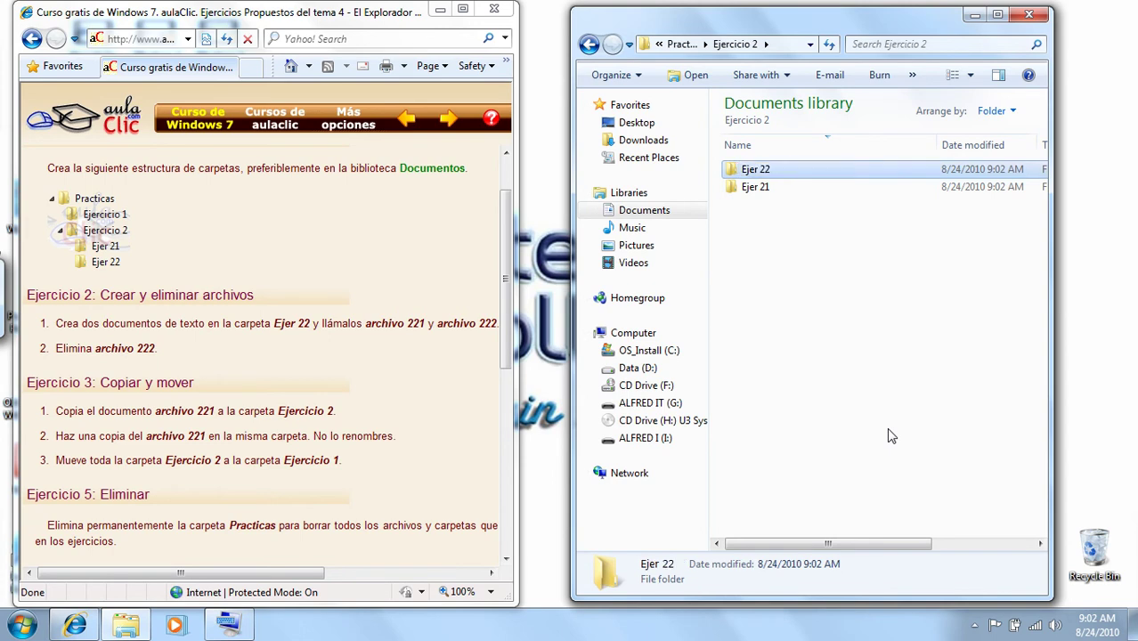
pyautogui.click(822, 232)
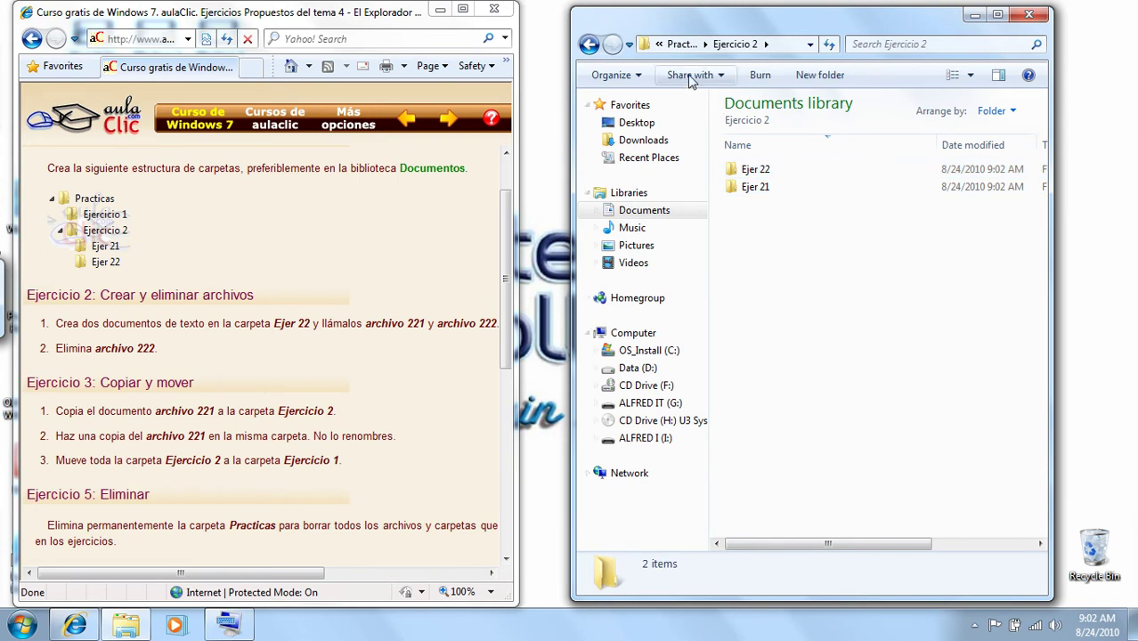
# Step: Review the folder structure by viewing the contents of Practicas, Ejercicio 1 and Ejercicio 2, ending back in Practicas
pyautogui.click(682, 44)
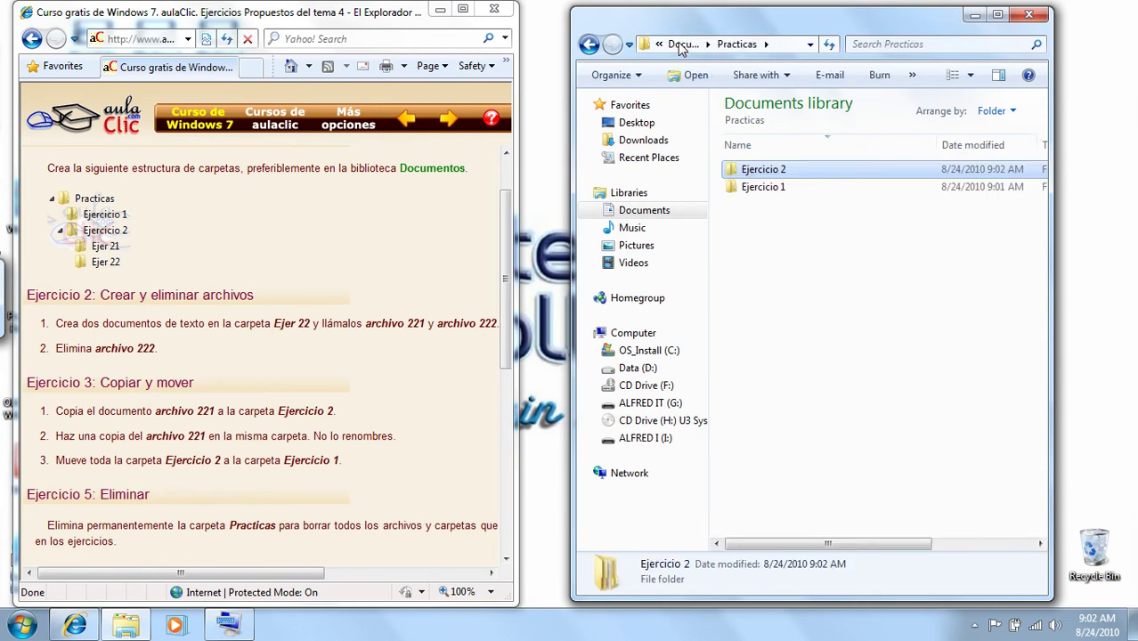
pyautogui.click(766, 45)
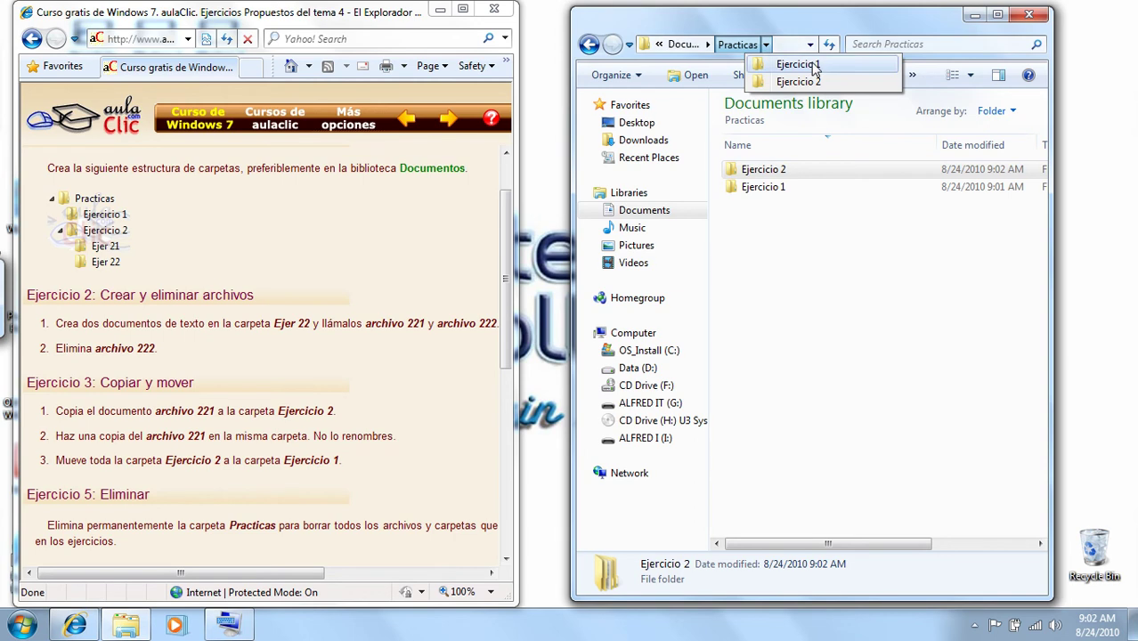
pyautogui.click(797, 65)
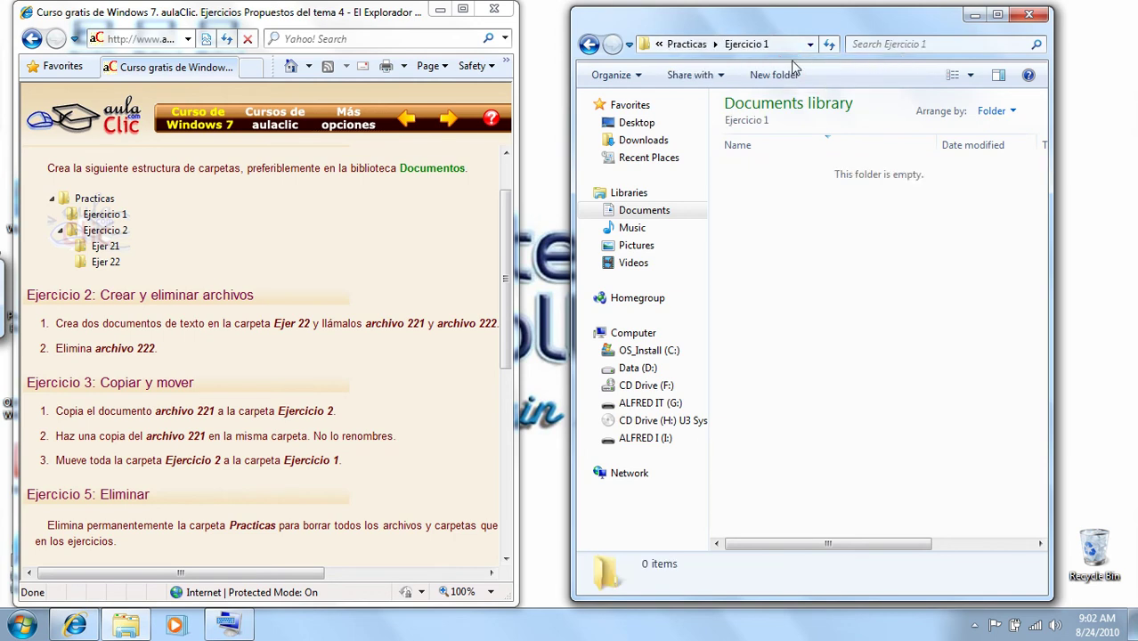
pyautogui.click(687, 45)
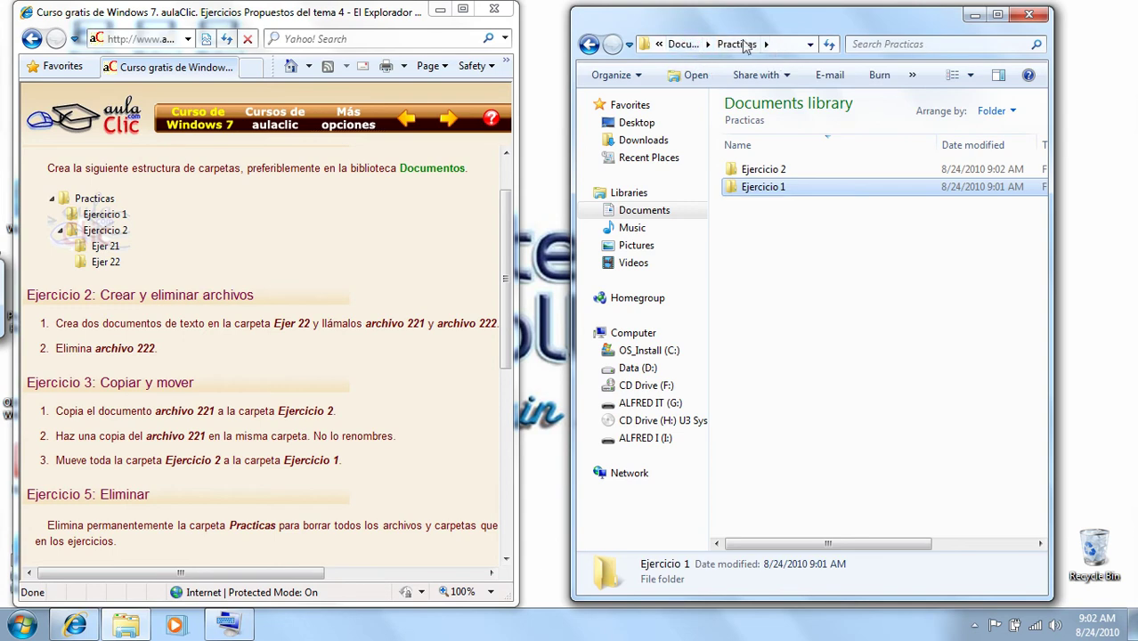
pyautogui.click(767, 46)
pyautogui.click(795, 80)
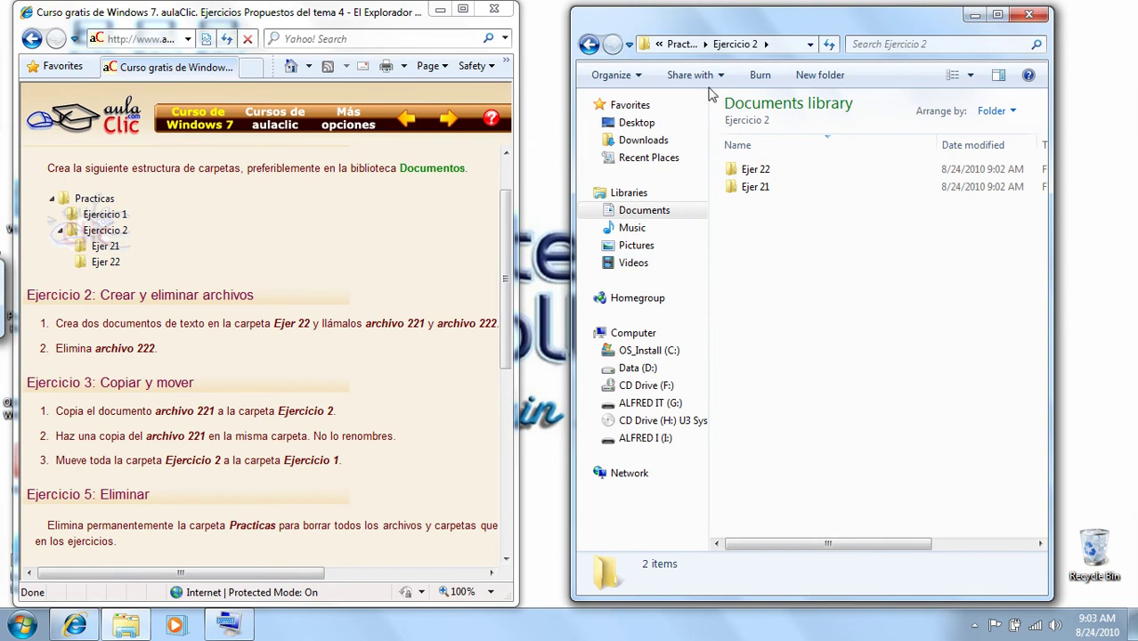
pyautogui.click(682, 44)
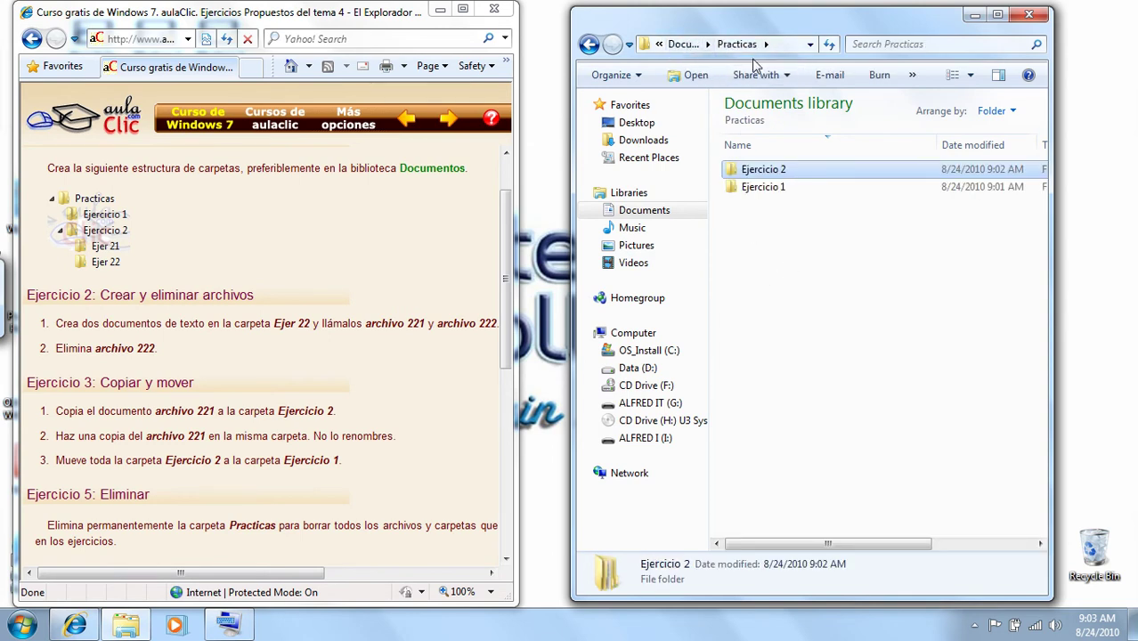
# Step: Go up to the Documents library and open Practicas, its Ejercicio 2 subfolder and the Ejer 22 folder inside
pyautogui.click(868, 347)
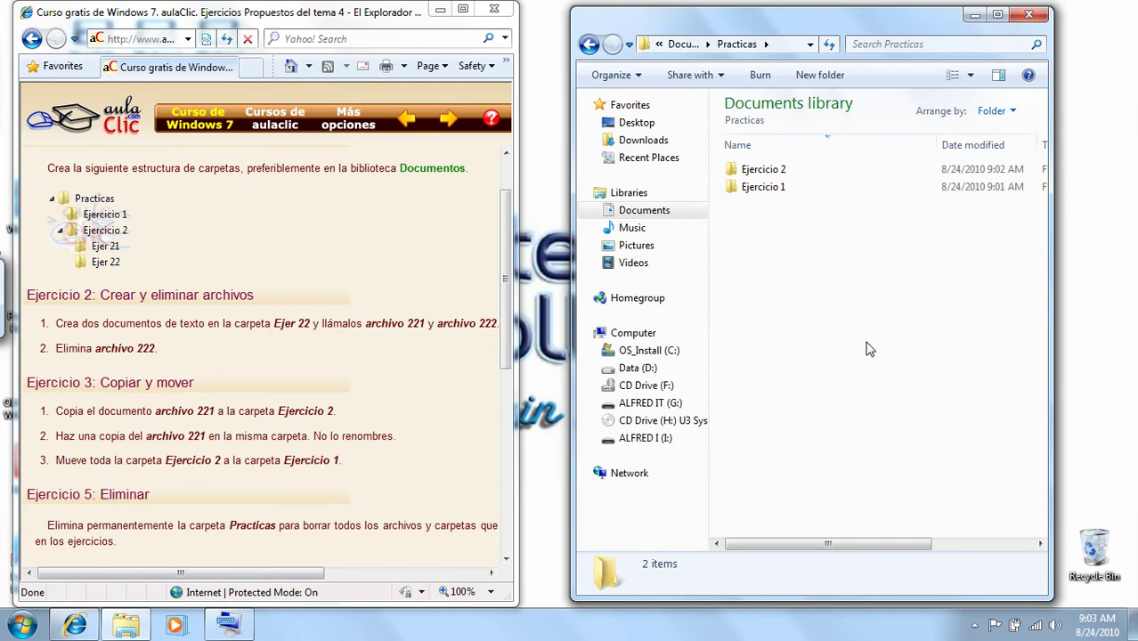
pyautogui.click(679, 45)
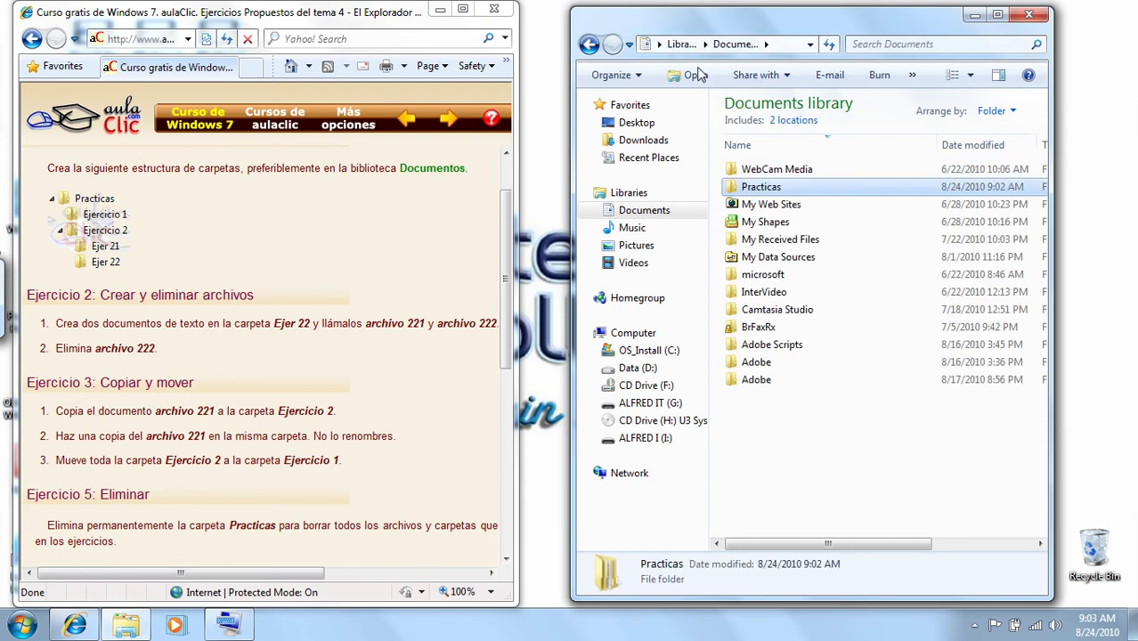
pyautogui.click(759, 185)
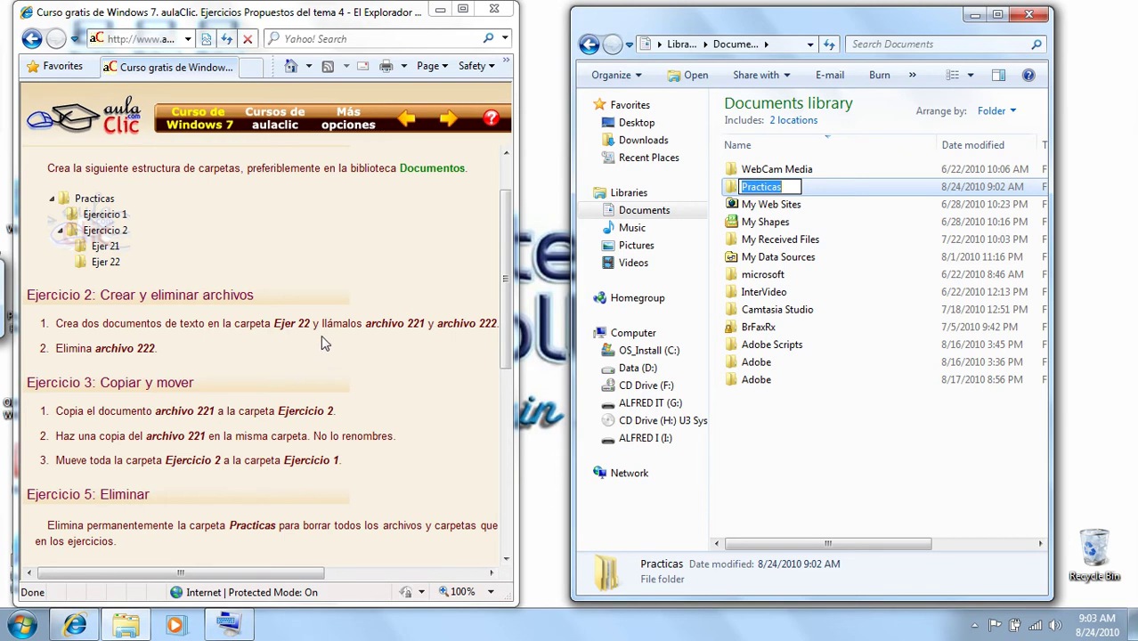
pyautogui.click(821, 460)
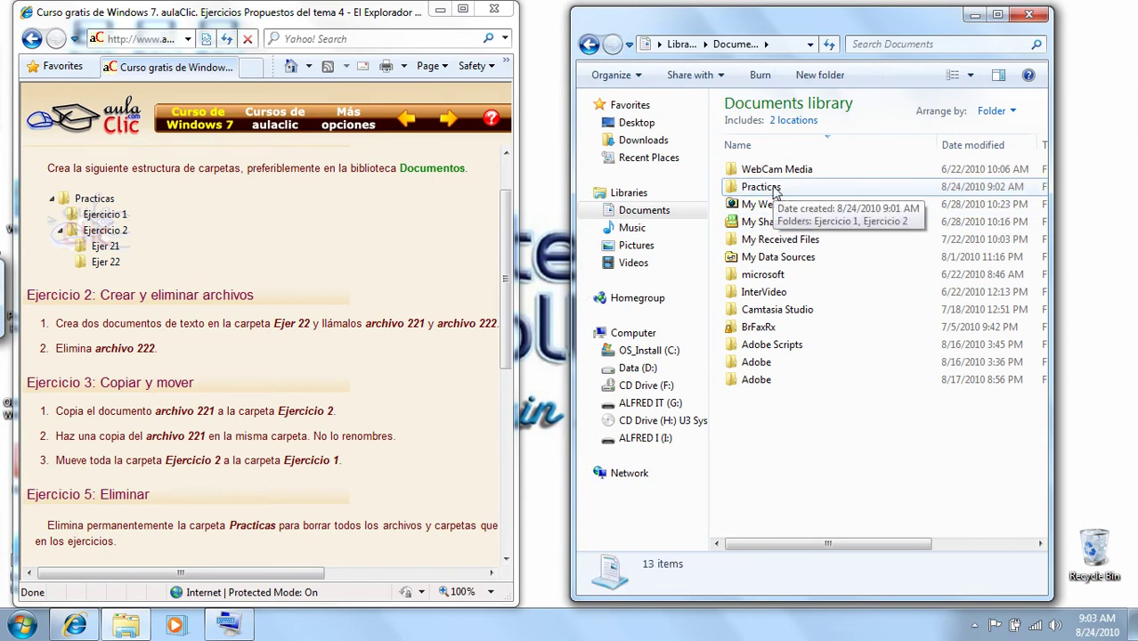
pyautogui.doubleClick(772, 190)
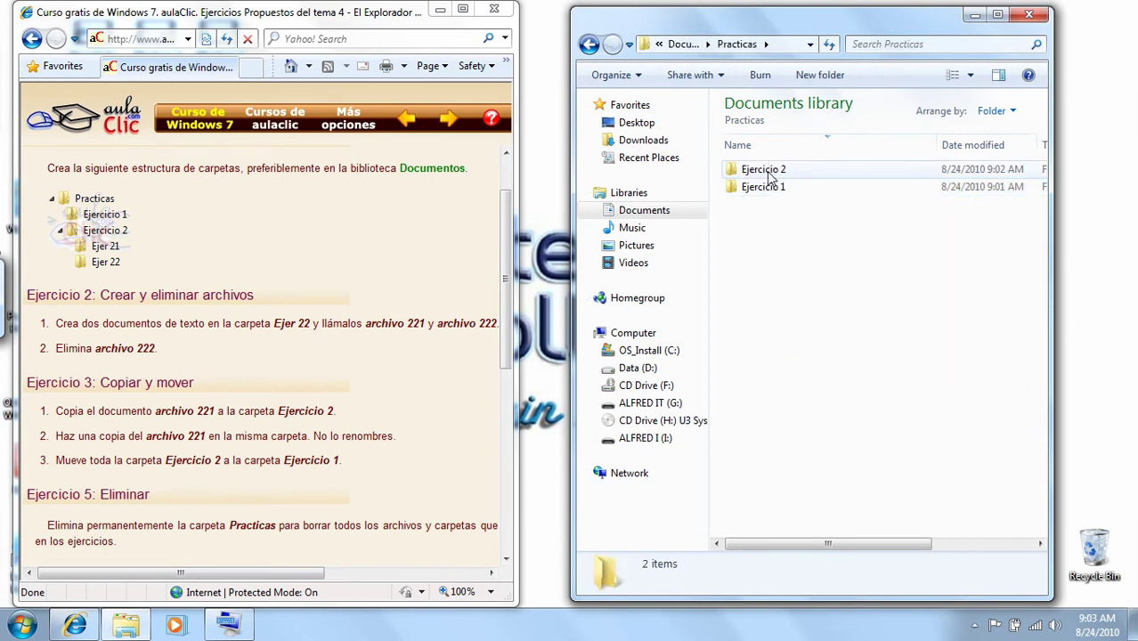
pyautogui.doubleClick(761, 171)
pyautogui.doubleClick(752, 170)
# Step: Create a text document named archivo 221 in the Ejer 22 folder
pyautogui.rightClick(767, 285)
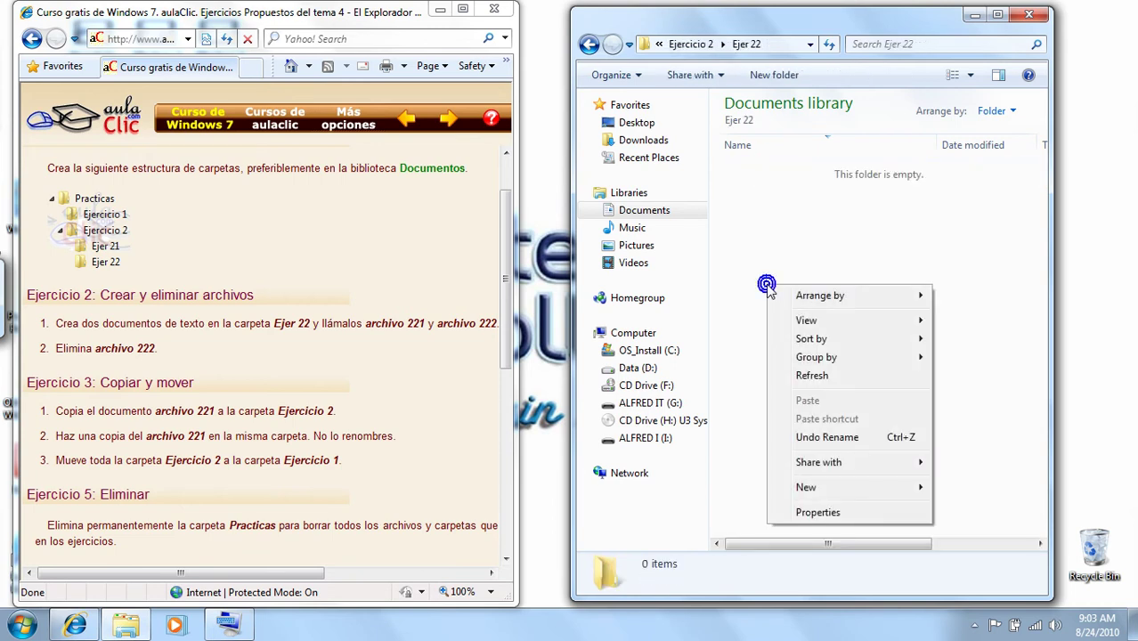
pyautogui.moveTo(841, 495)
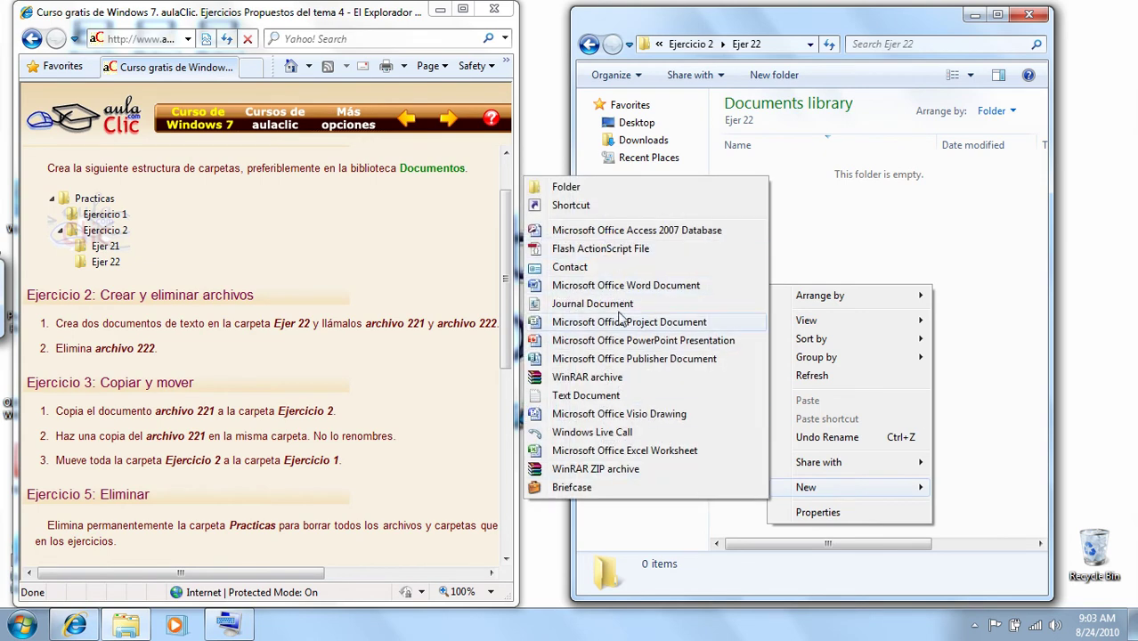
pyautogui.click(602, 398)
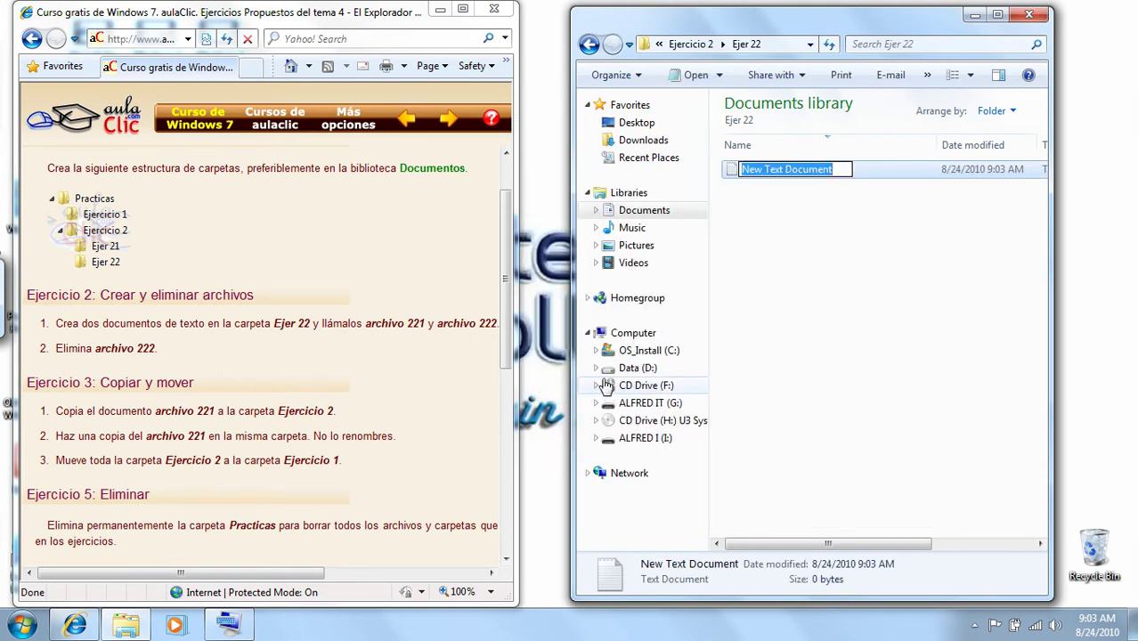
pyautogui.write('arc')
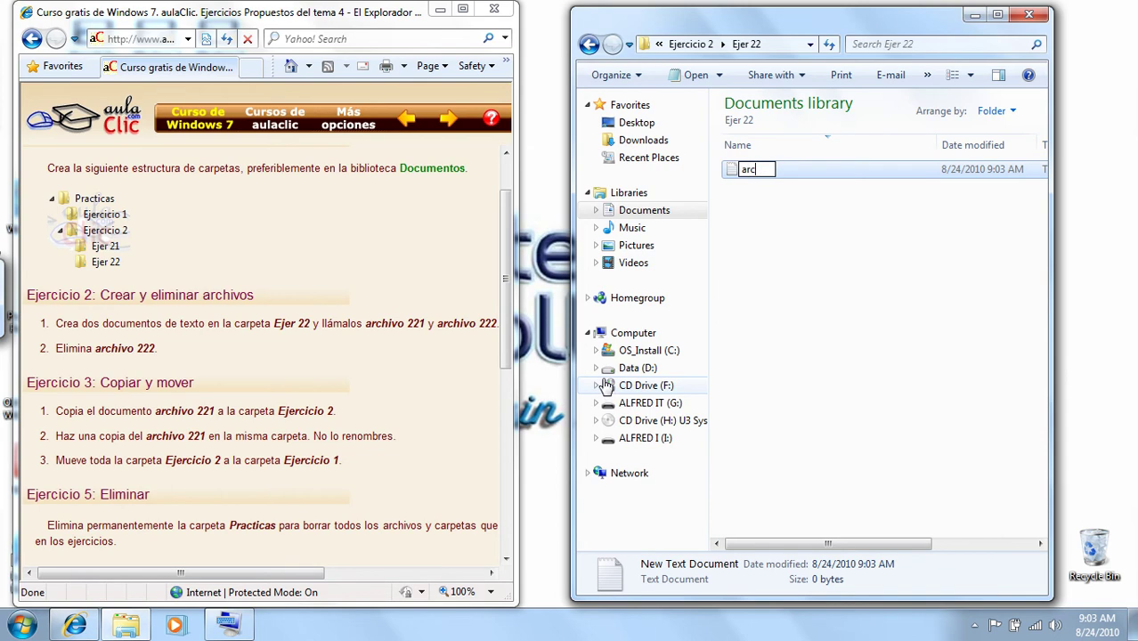
pyautogui.write('hivo 221')
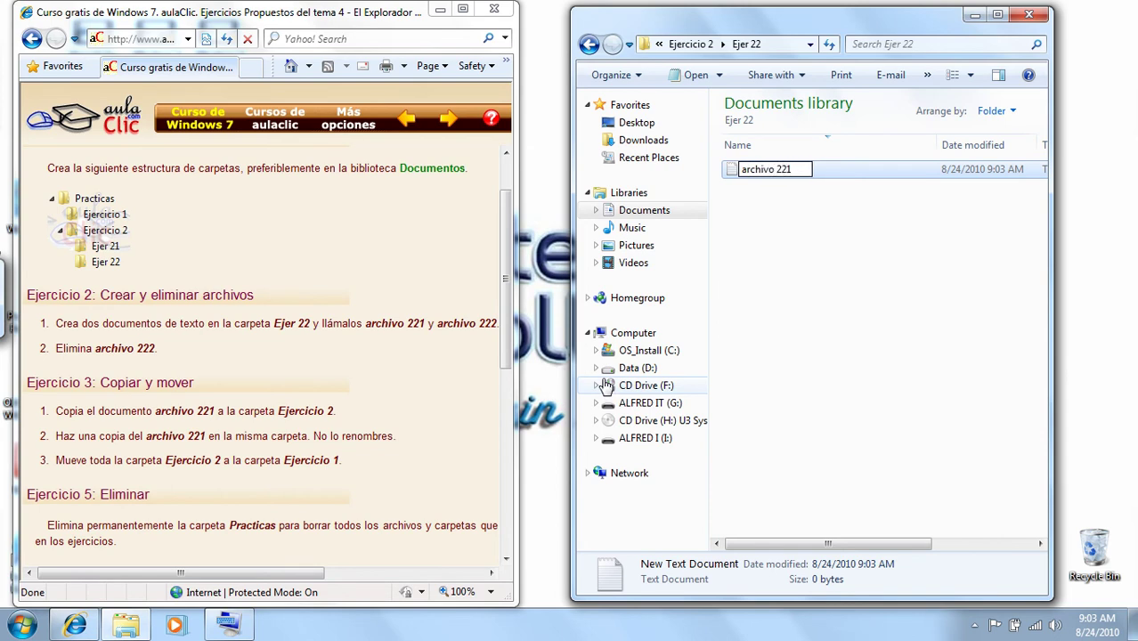
pyautogui.press('Return')
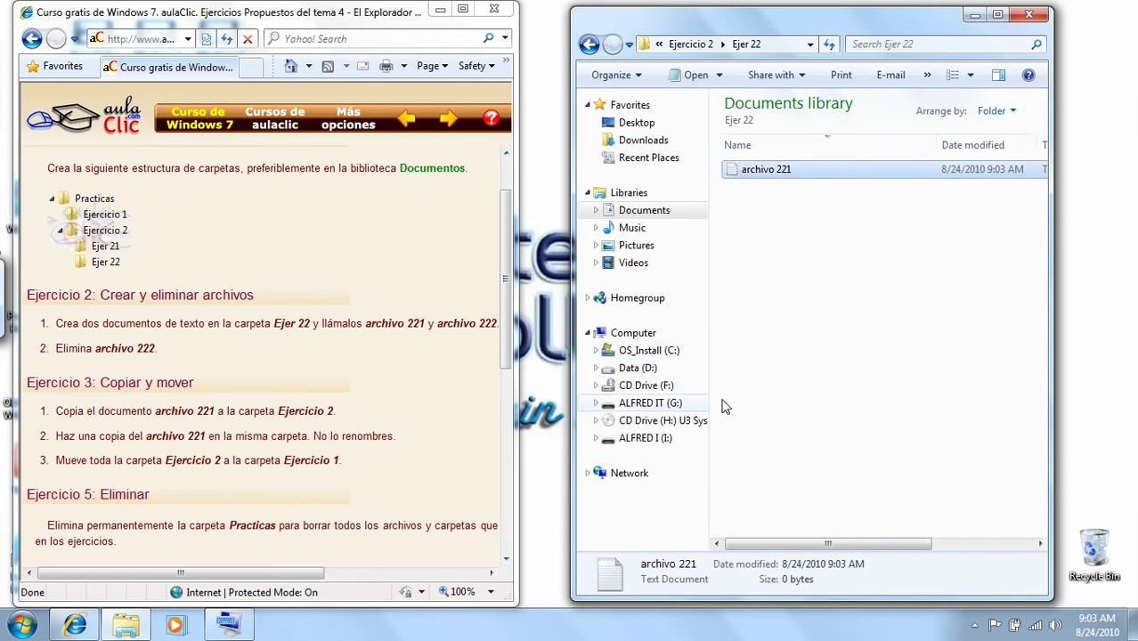
# Step: Create a second text document named archivo 222 in the Ejer 22 folder
pyautogui.click(870, 366)
pyautogui.rightClick(824, 315)
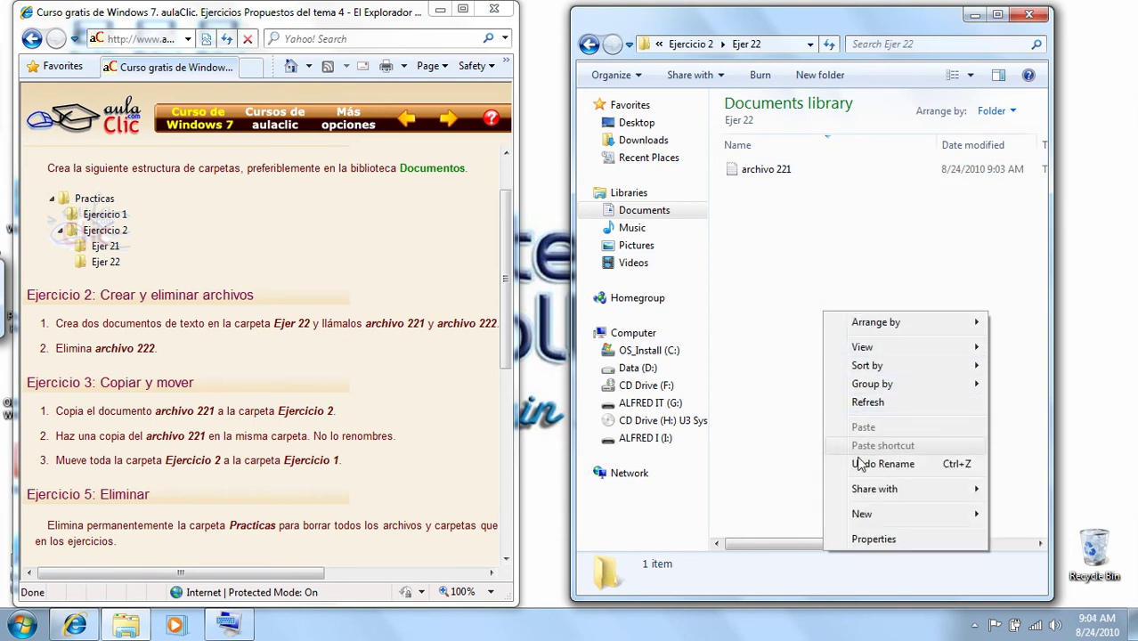
pyautogui.moveTo(845, 516)
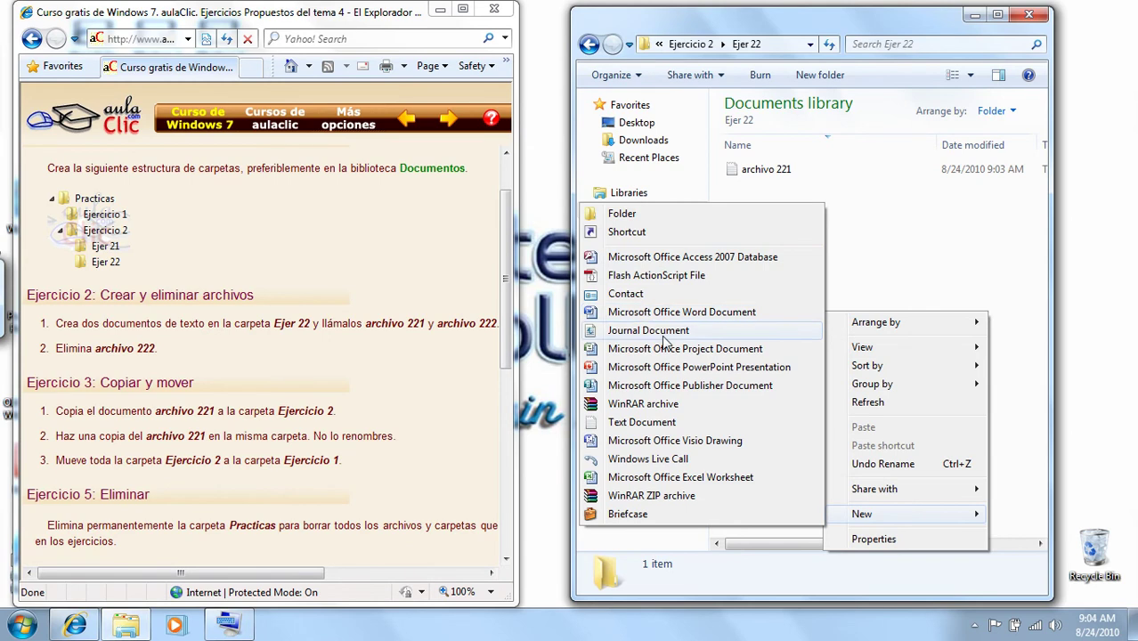
pyautogui.click(625, 424)
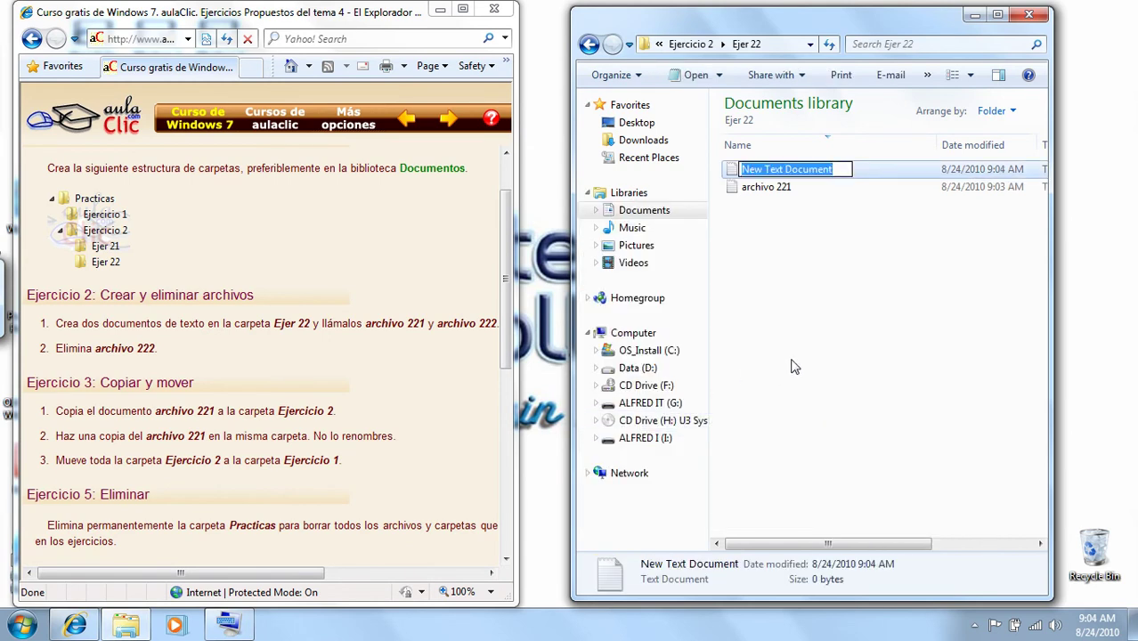
pyautogui.write('arch')
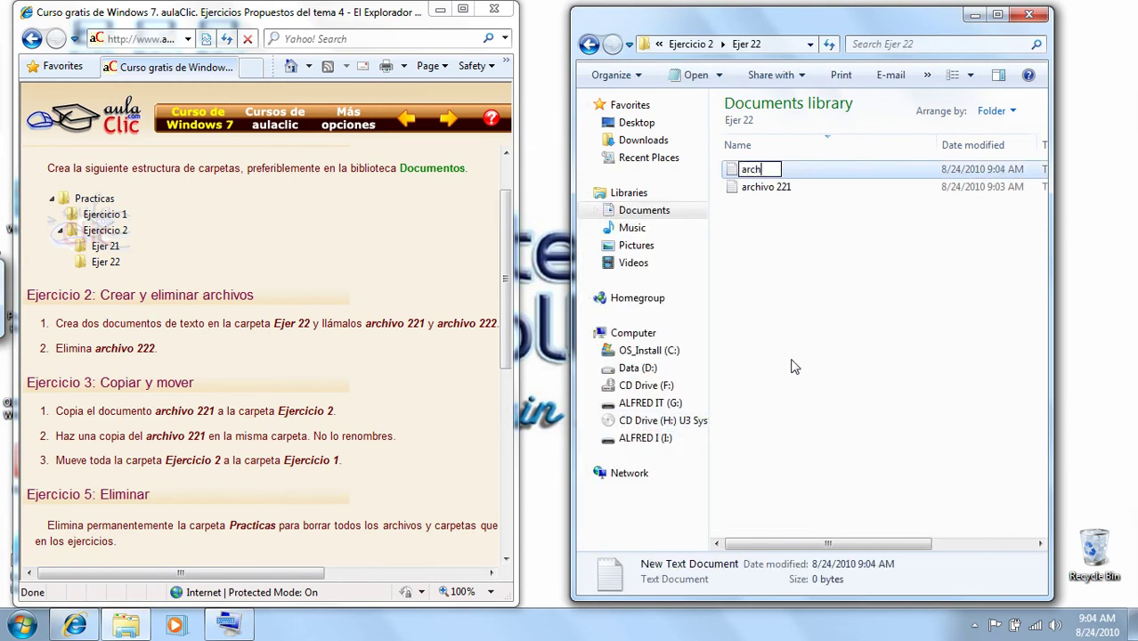
pyautogui.write('ivo 222')
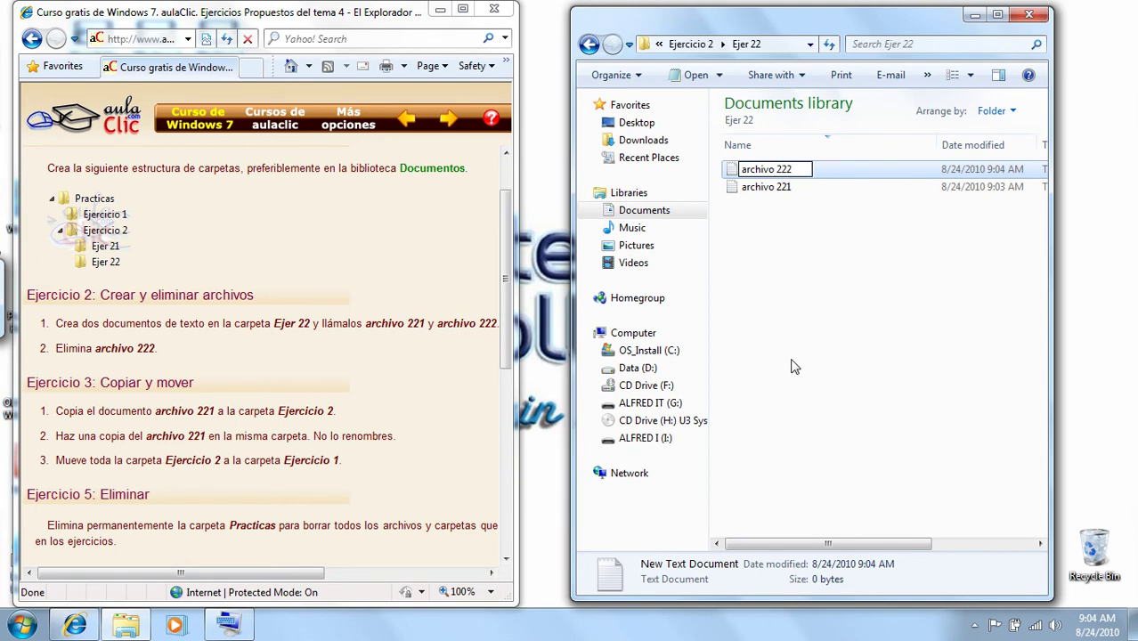
pyautogui.press('Return')
pyautogui.click(795, 278)
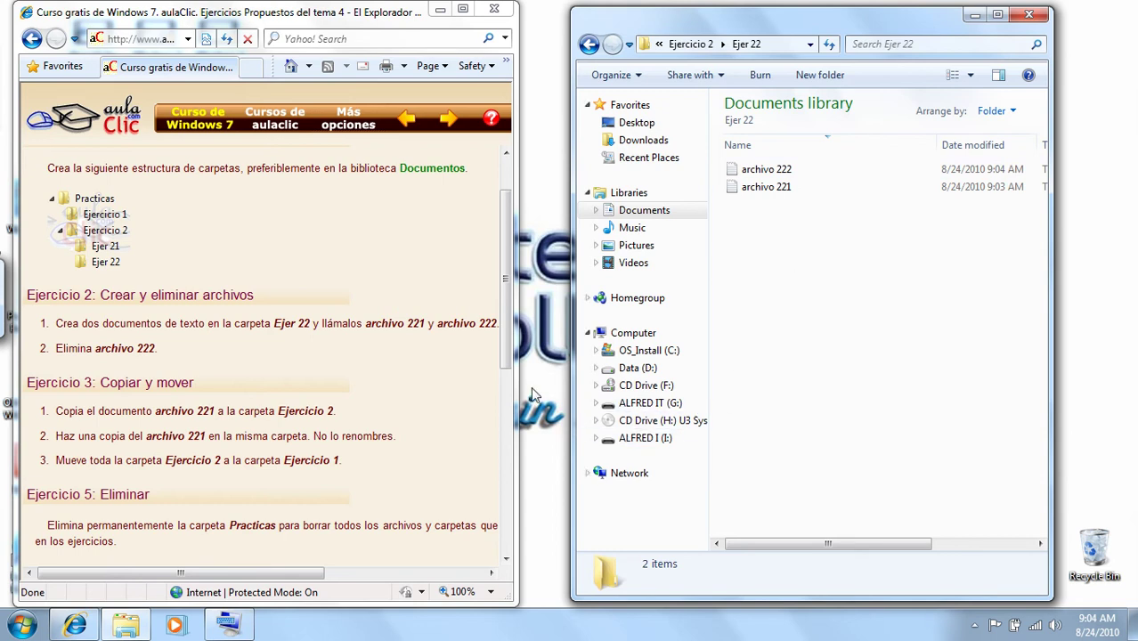
# Step: Check the remaining exercises on the course page and navigate from Ejer 22 back up to the Documents library
pyautogui.click(451, 363)
pyautogui.scroll(-4, 450, 363)
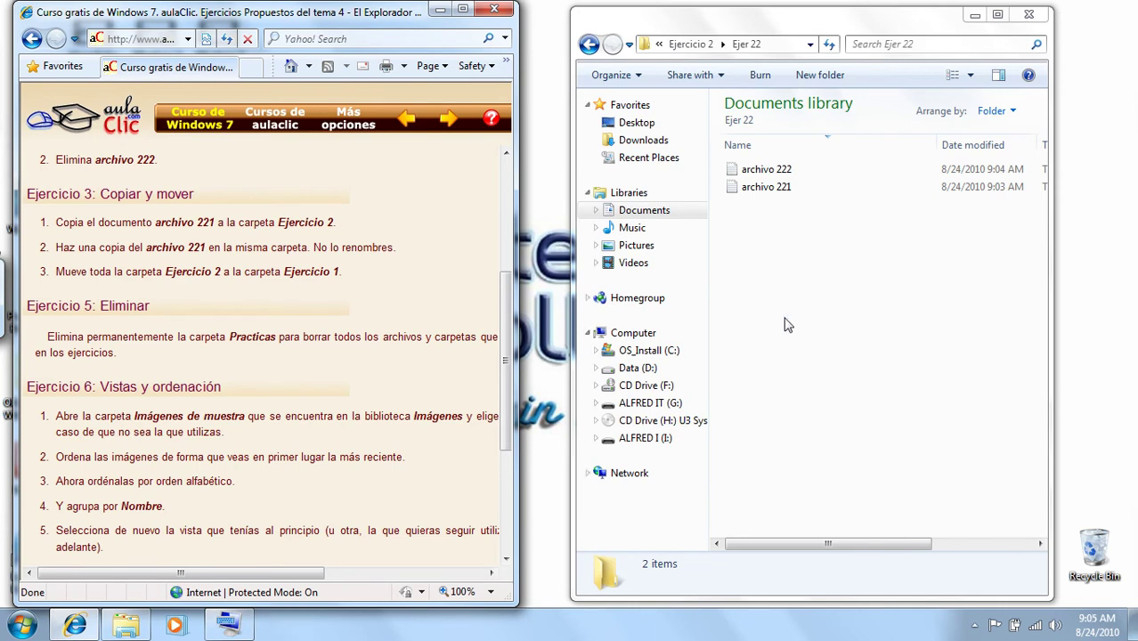
pyautogui.click(848, 299)
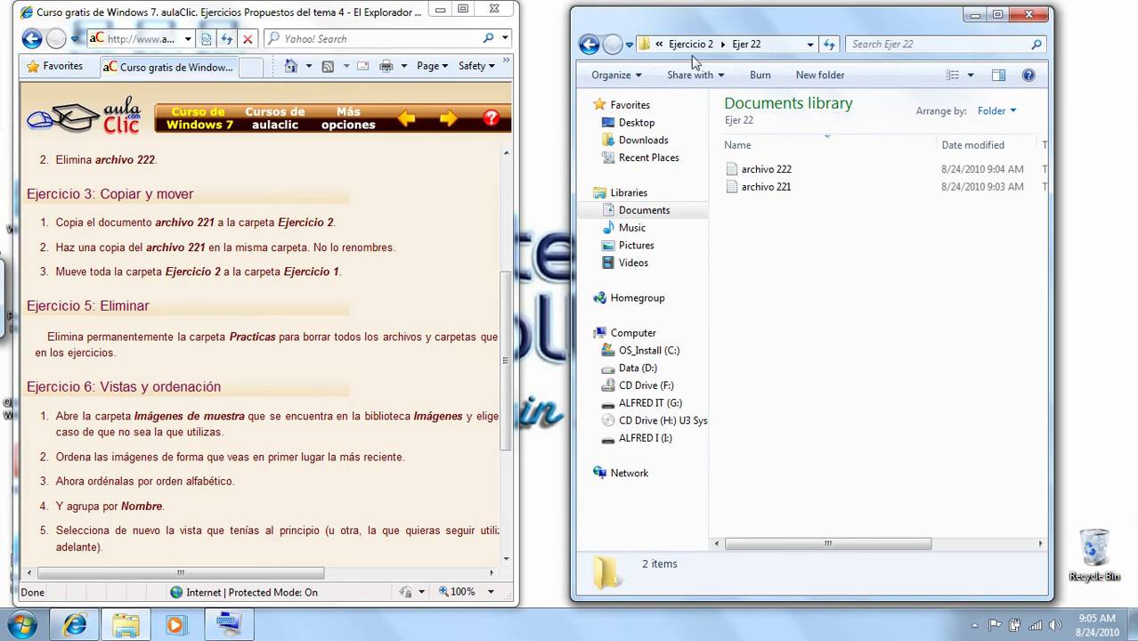
pyautogui.click(629, 44)
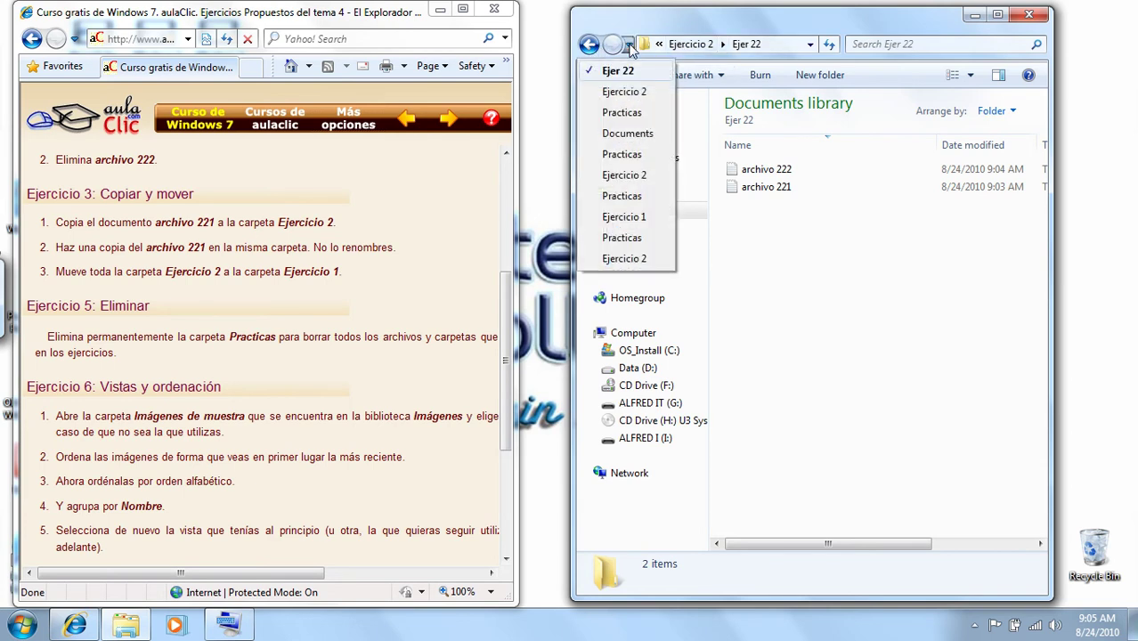
pyautogui.click(586, 44)
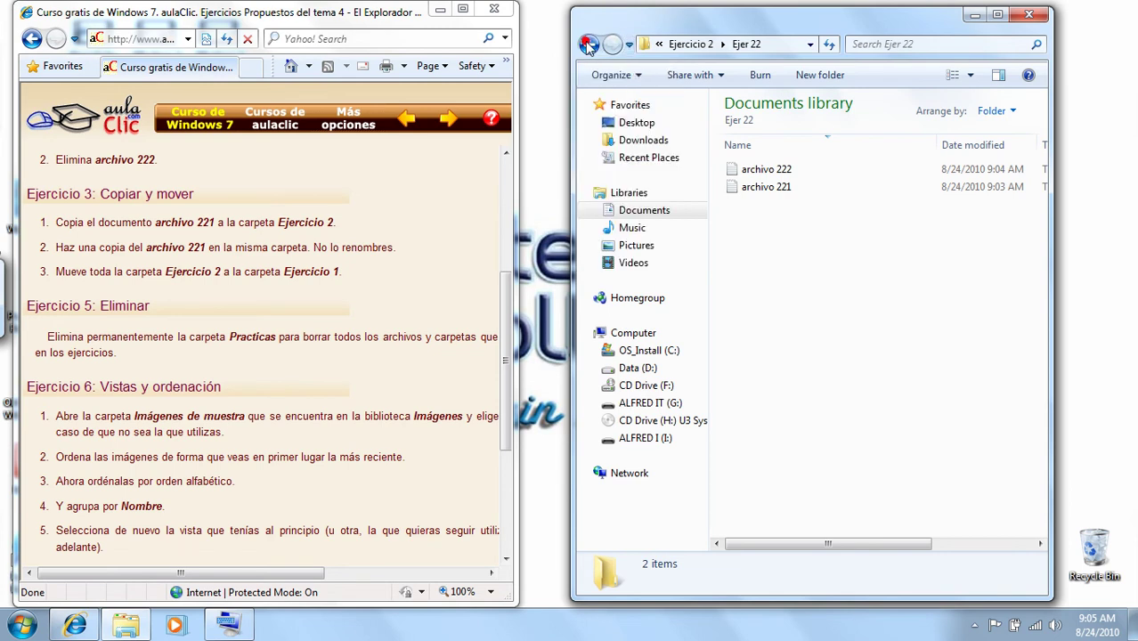
pyautogui.click(586, 44)
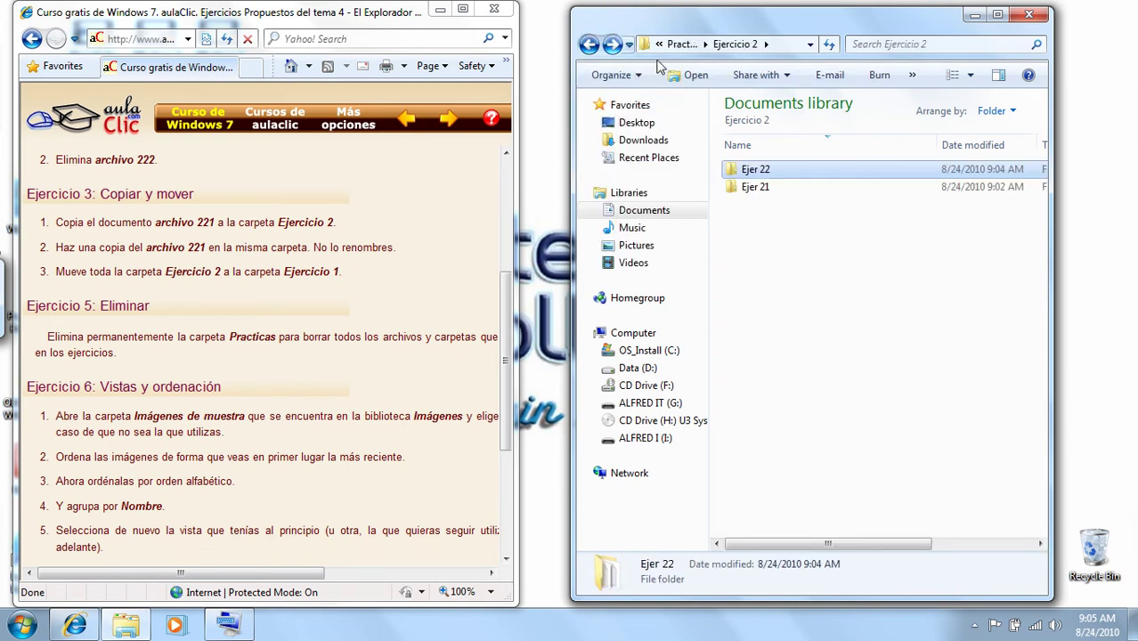
pyautogui.click(682, 44)
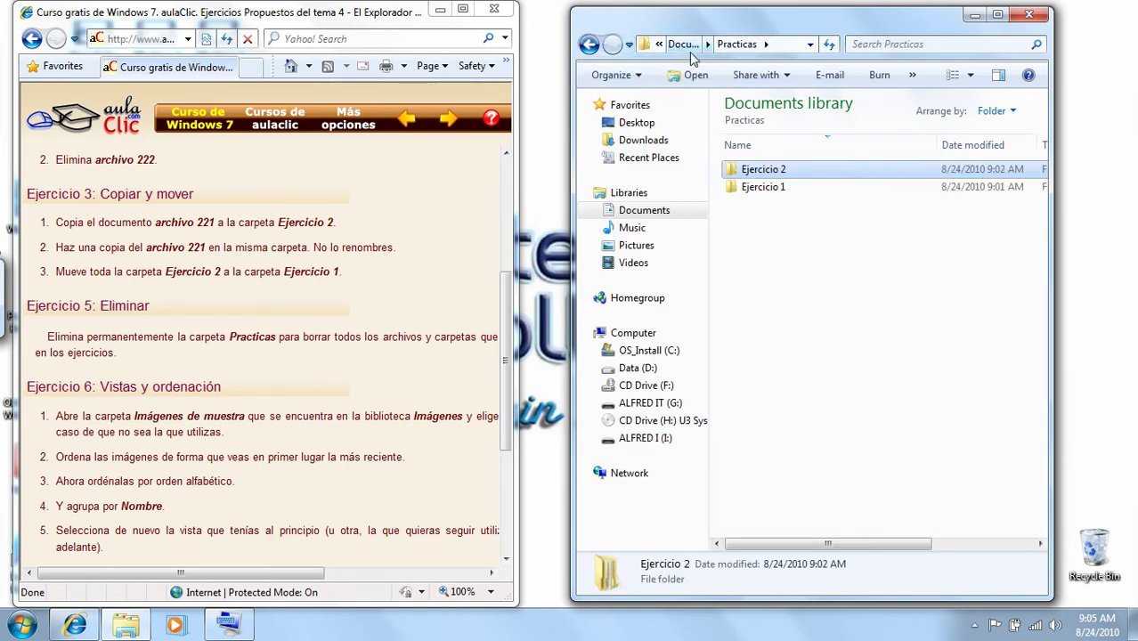
pyautogui.click(659, 43)
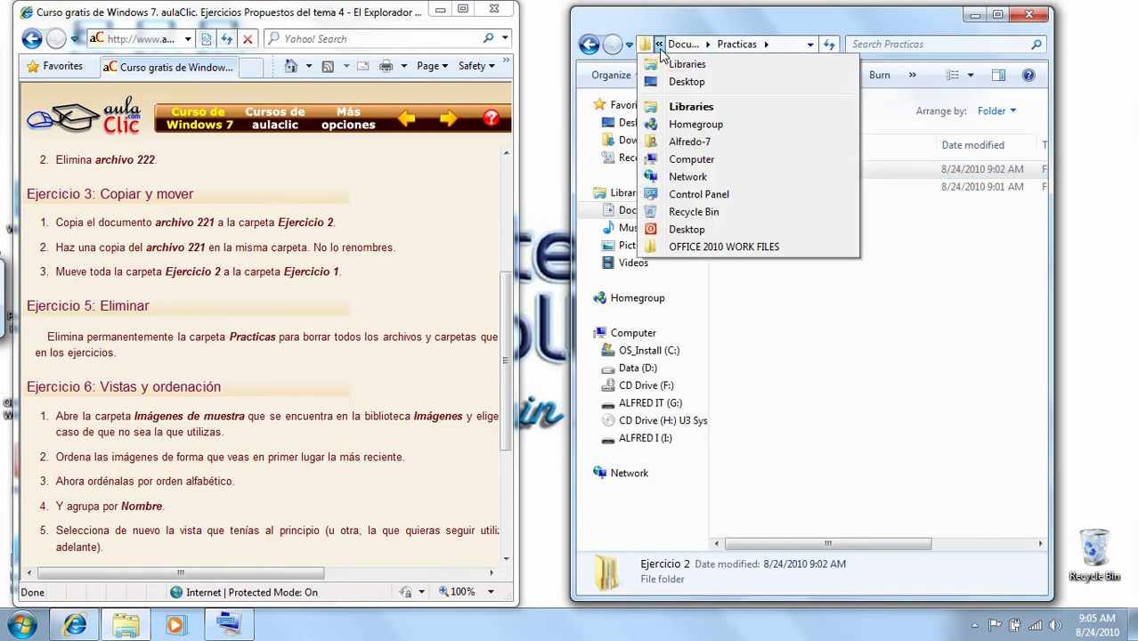
pyautogui.click(691, 106)
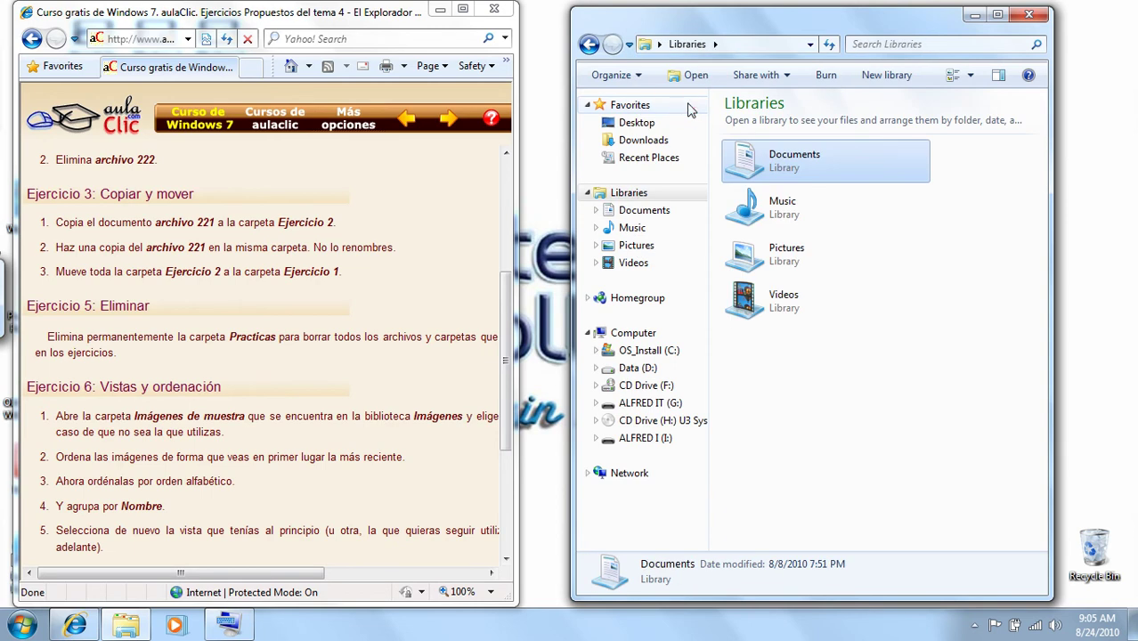
pyautogui.doubleClick(772, 162)
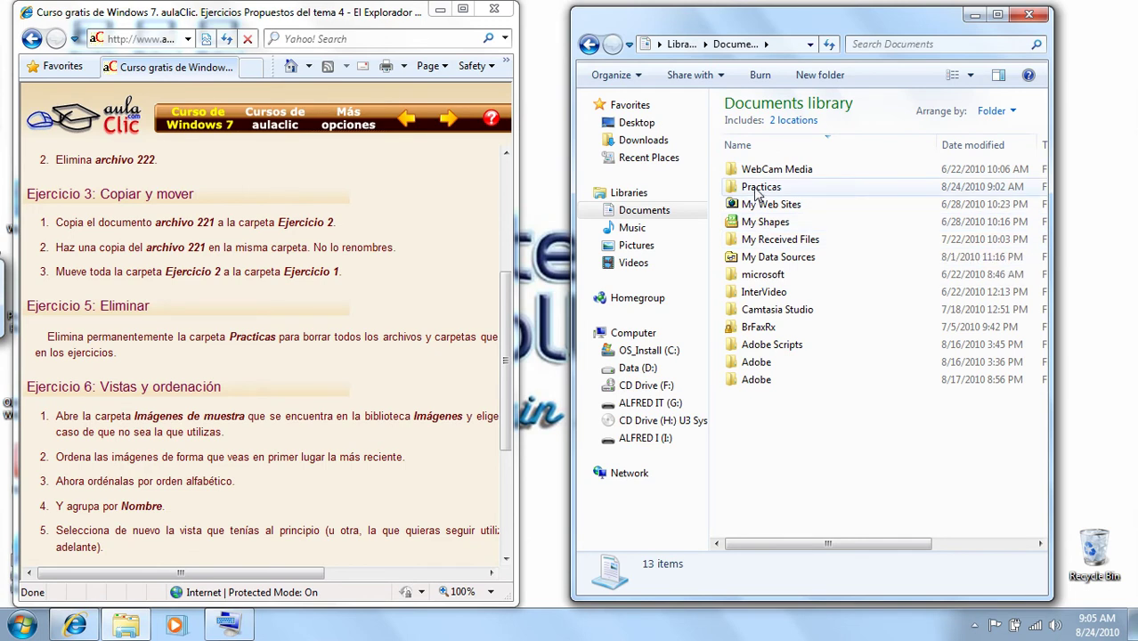
# Step: Delete the Practicas folder from the Documents library, sending it to the Recycle Bin
pyautogui.click(758, 189)
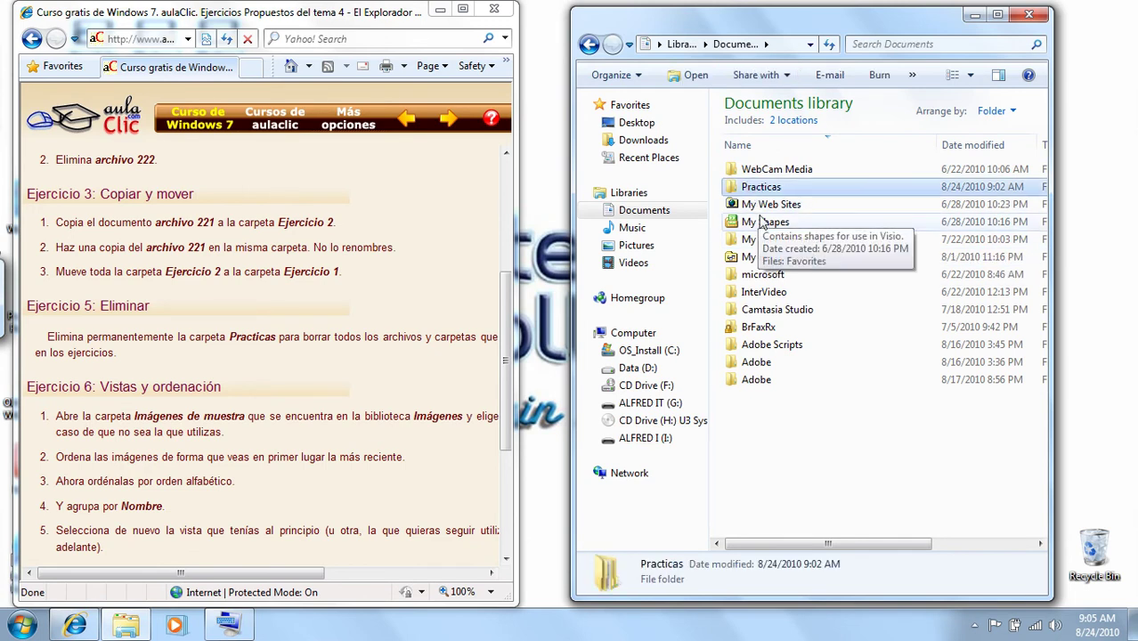
pyautogui.press('Delete')
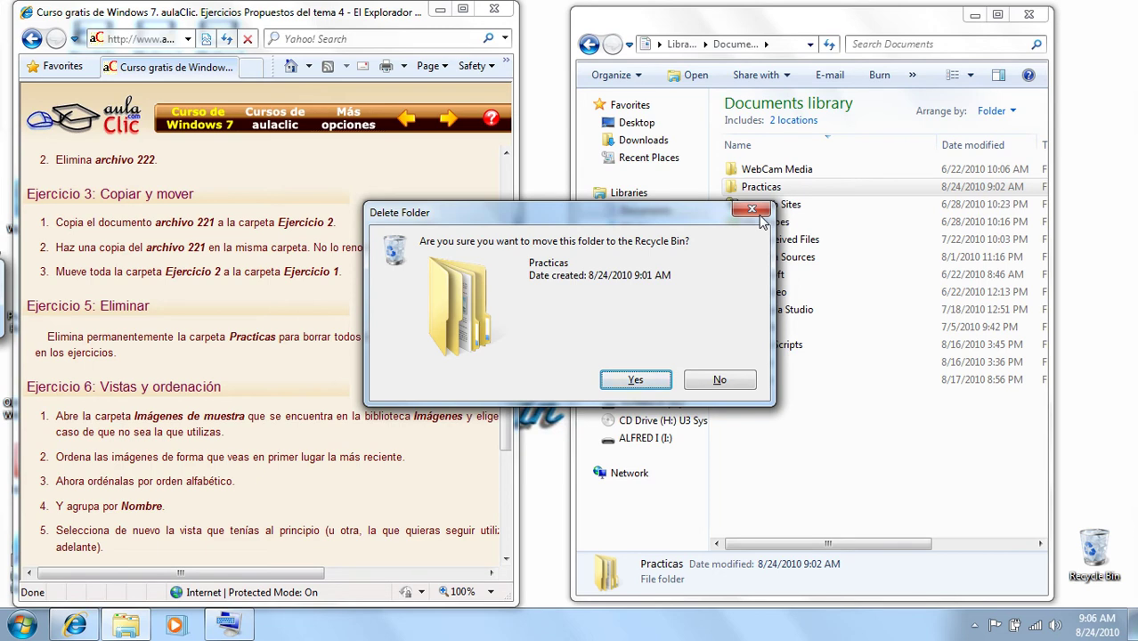
pyautogui.click(626, 383)
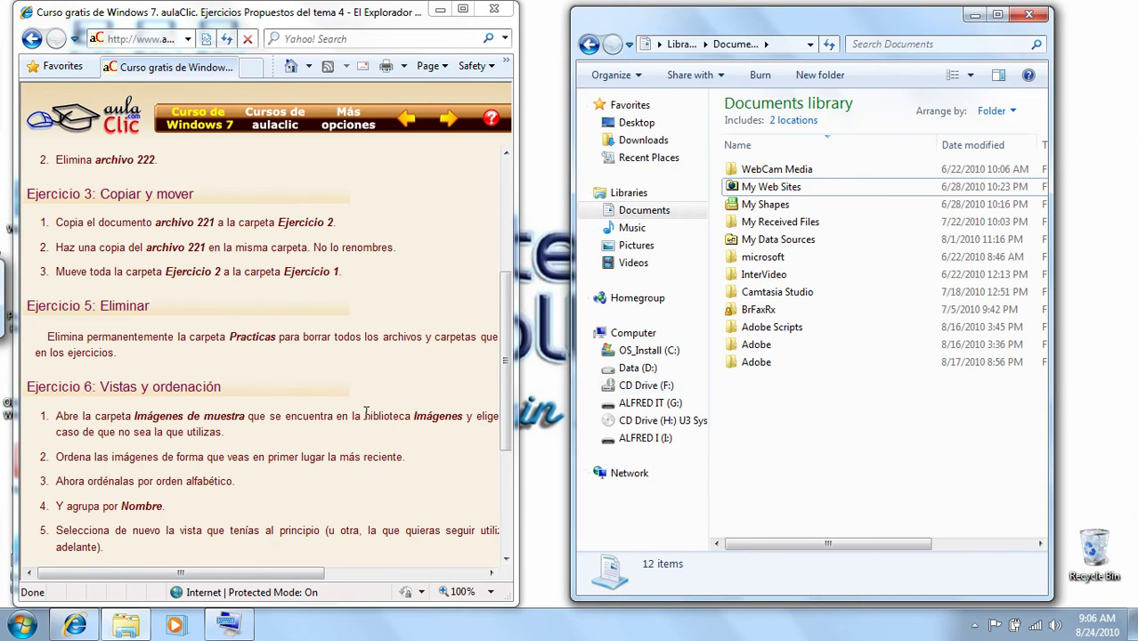
pyautogui.click(849, 443)
# Step: Read the Ejercicio 6 instructions, then open the Sample Pictures folder in the Pictures library and maximize its window
pyautogui.click(113, 408)
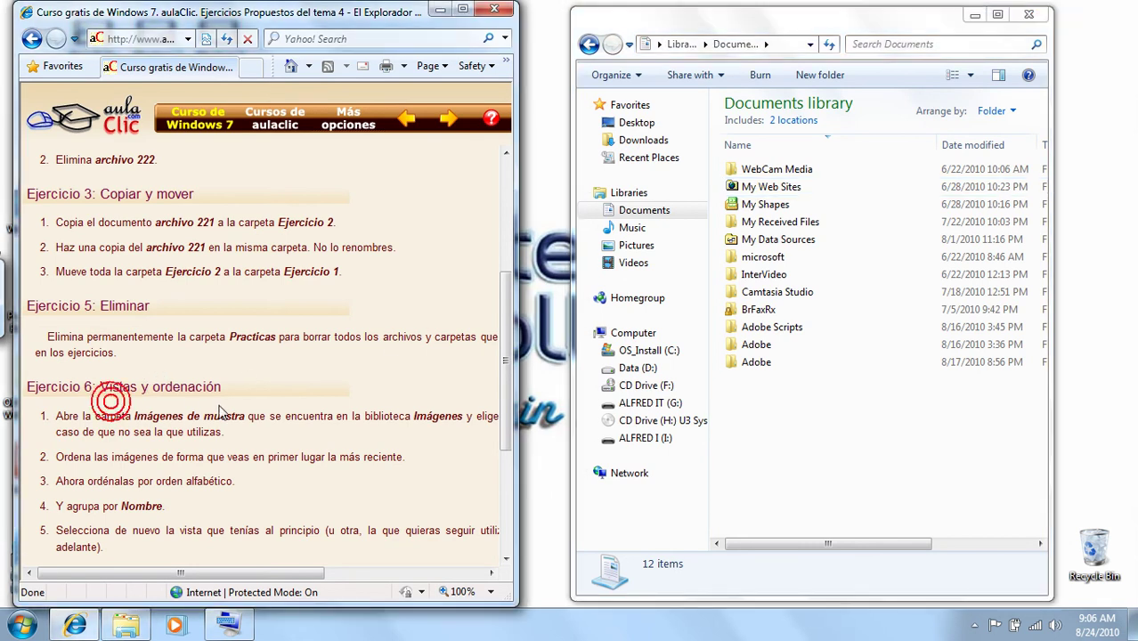
pyautogui.scroll(-3, 220, 406)
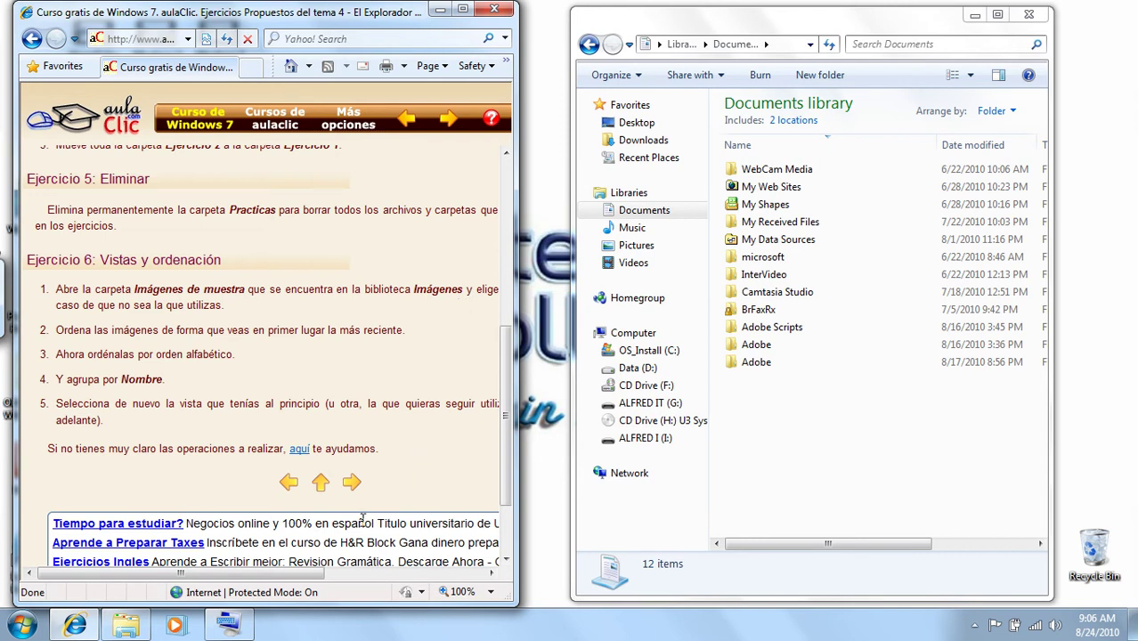
pyautogui.moveTo(310, 574)
pyautogui.mouseDown()
pyautogui.moveTo(400, 589)
pyautogui.moveTo(289, 583)
pyautogui.mouseUp()
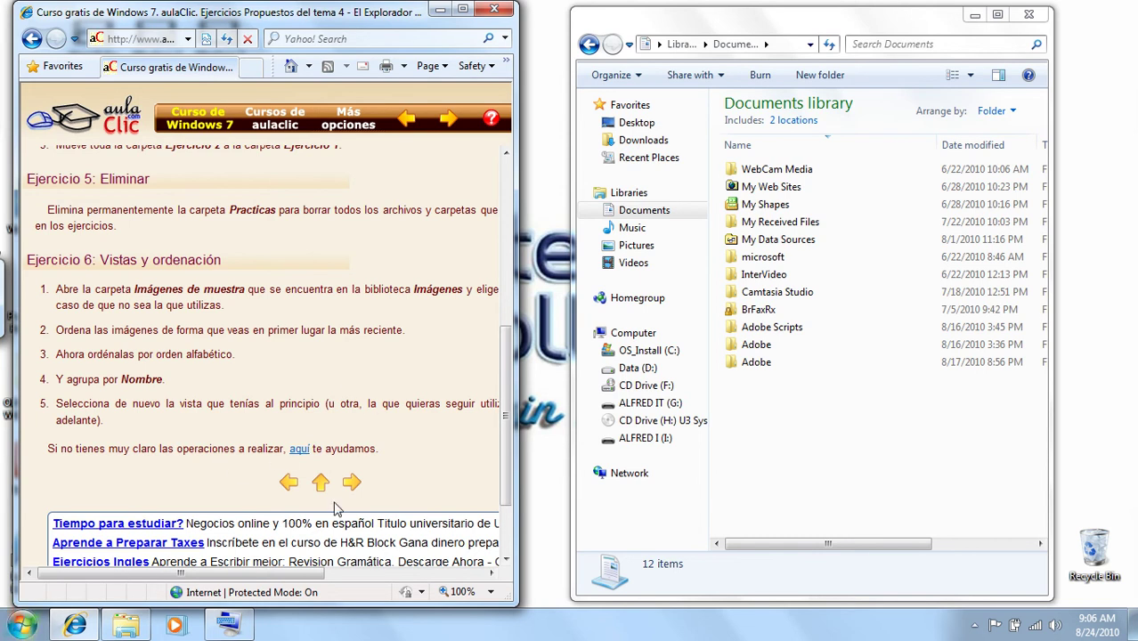
pyautogui.click(638, 247)
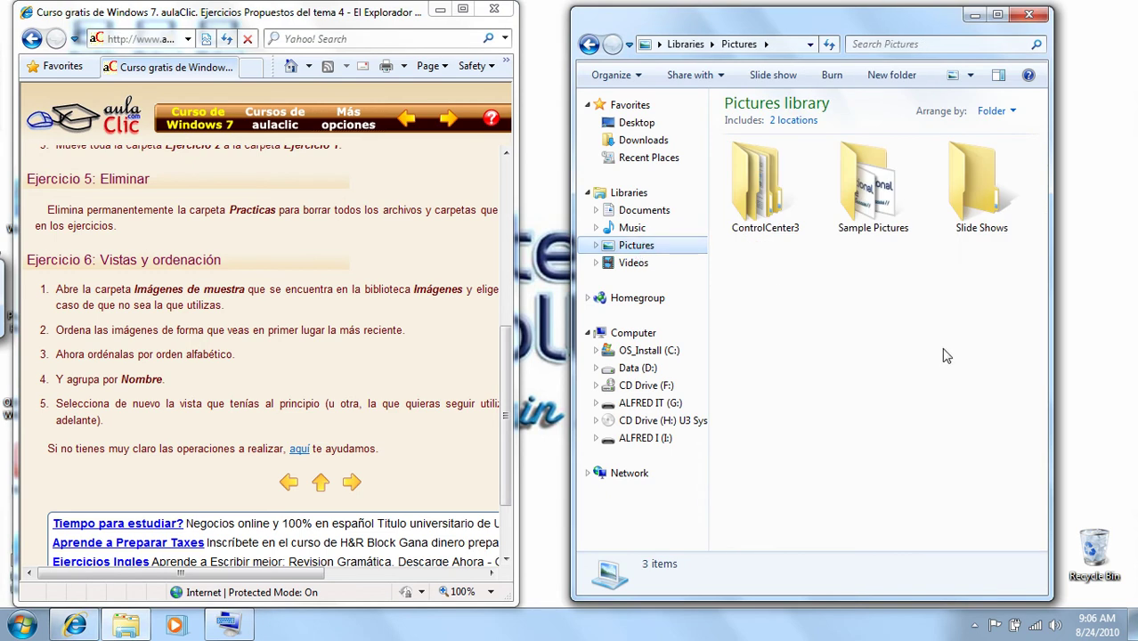
pyautogui.doubleClick(865, 205)
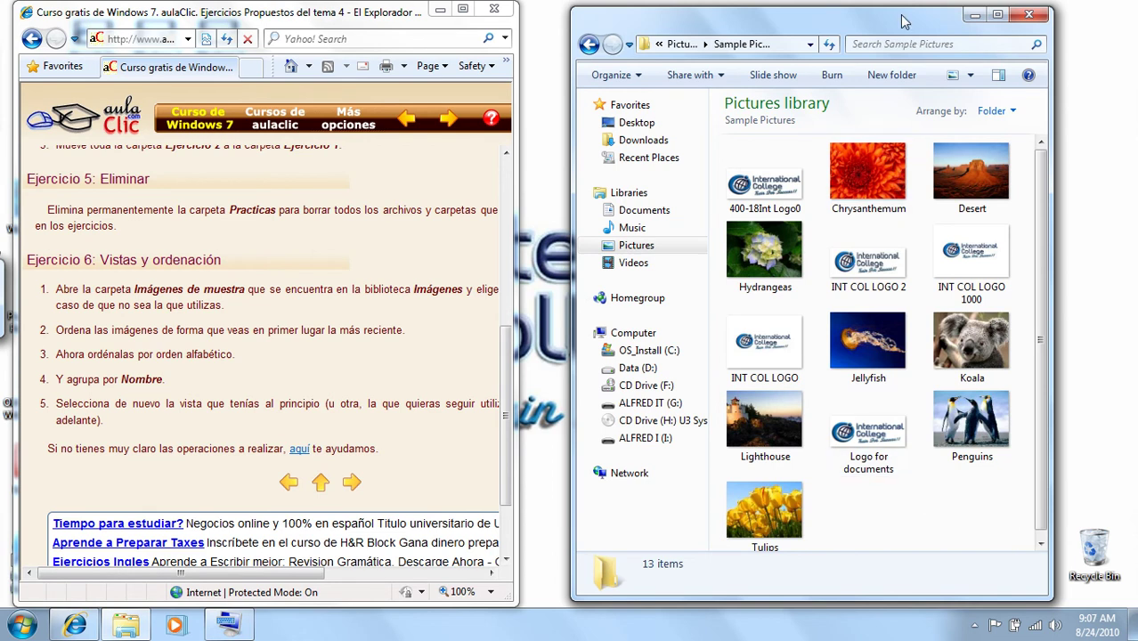
pyautogui.click(996, 15)
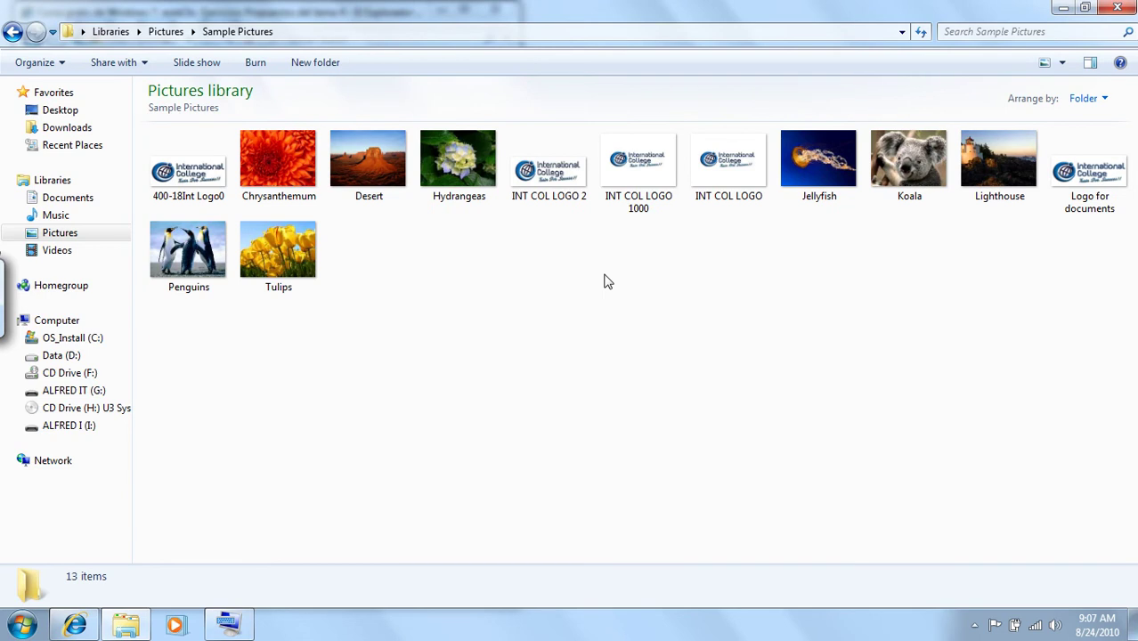
pyautogui.click(319, 63)
pyautogui.click(583, 349)
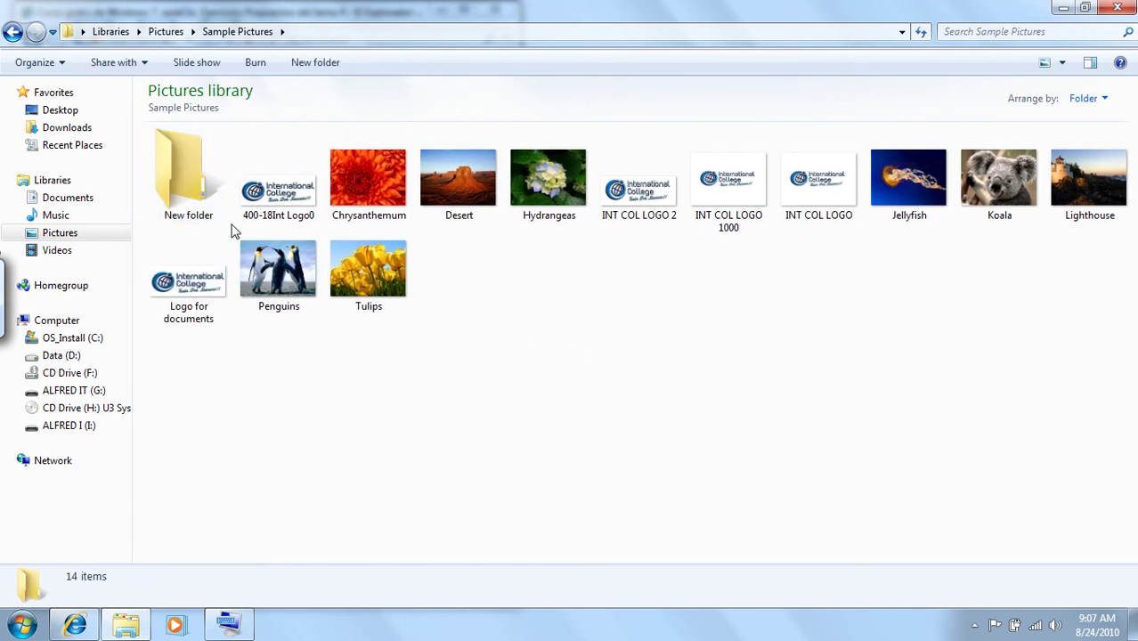
pyautogui.click(176, 200)
pyautogui.press('Delete')
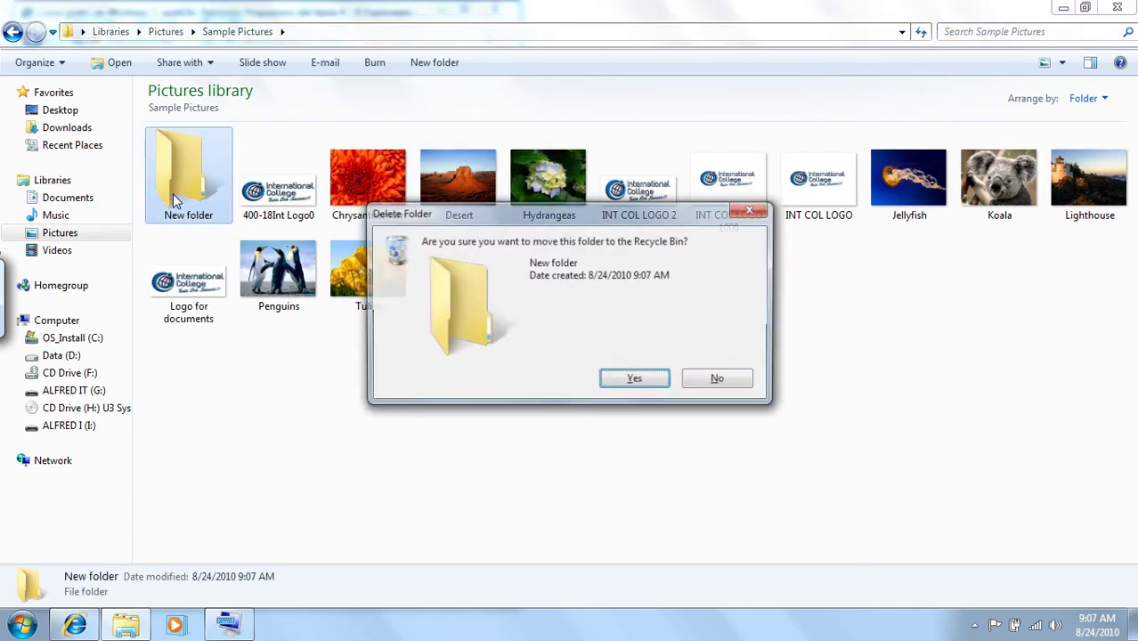
pyautogui.press('Return')
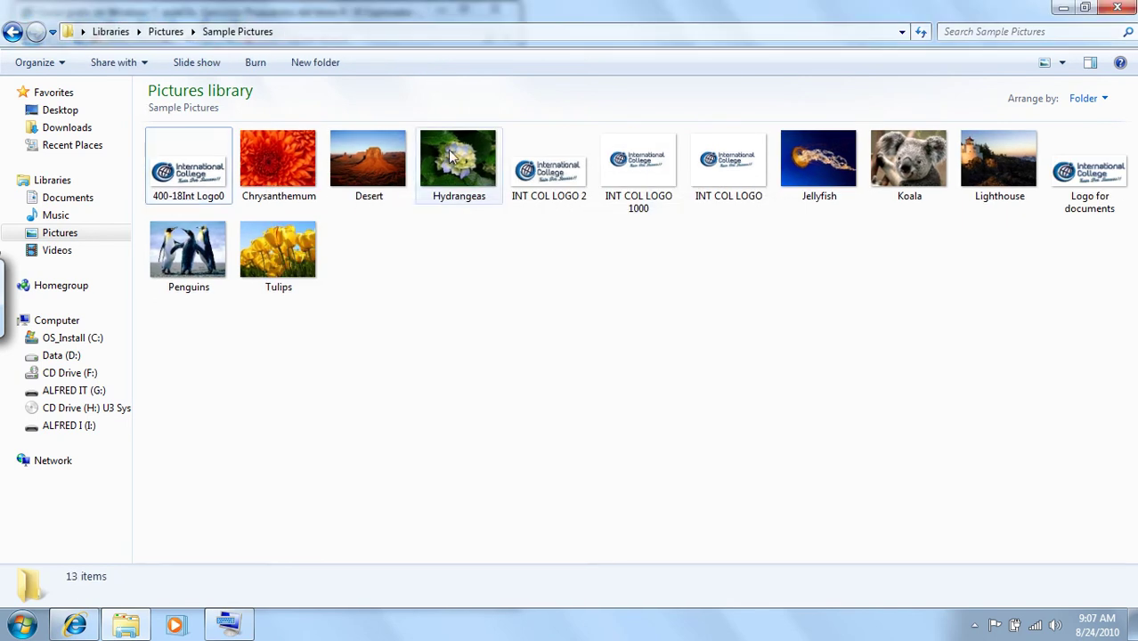
# Step: Show the menu bar in the Sample Pictures folder window
pyautogui.click(37, 64)
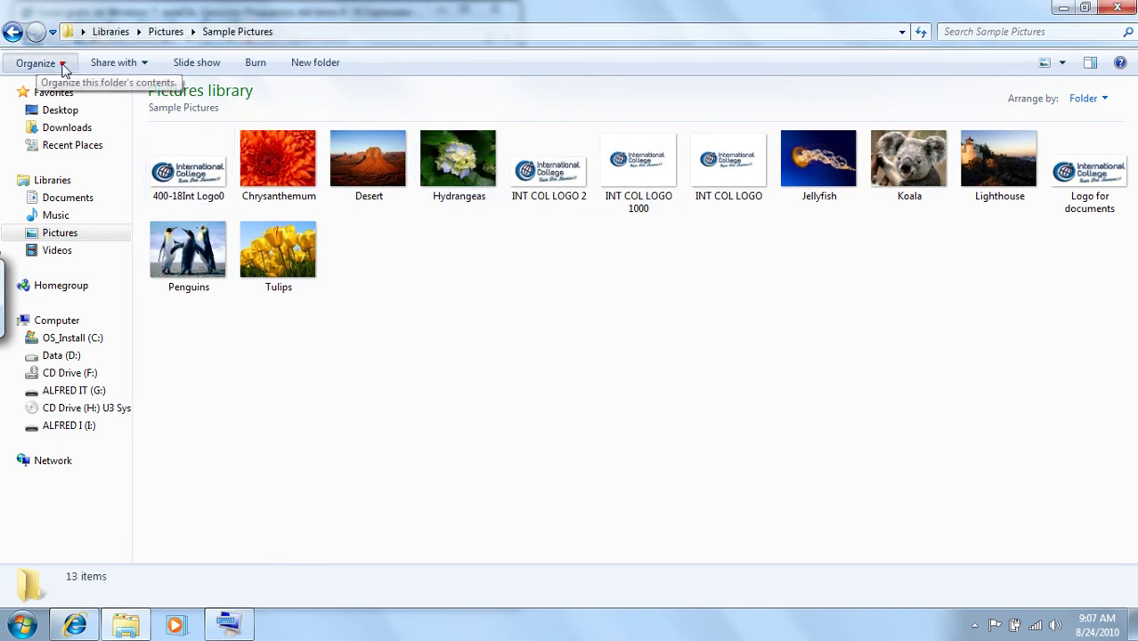
pyautogui.click(62, 68)
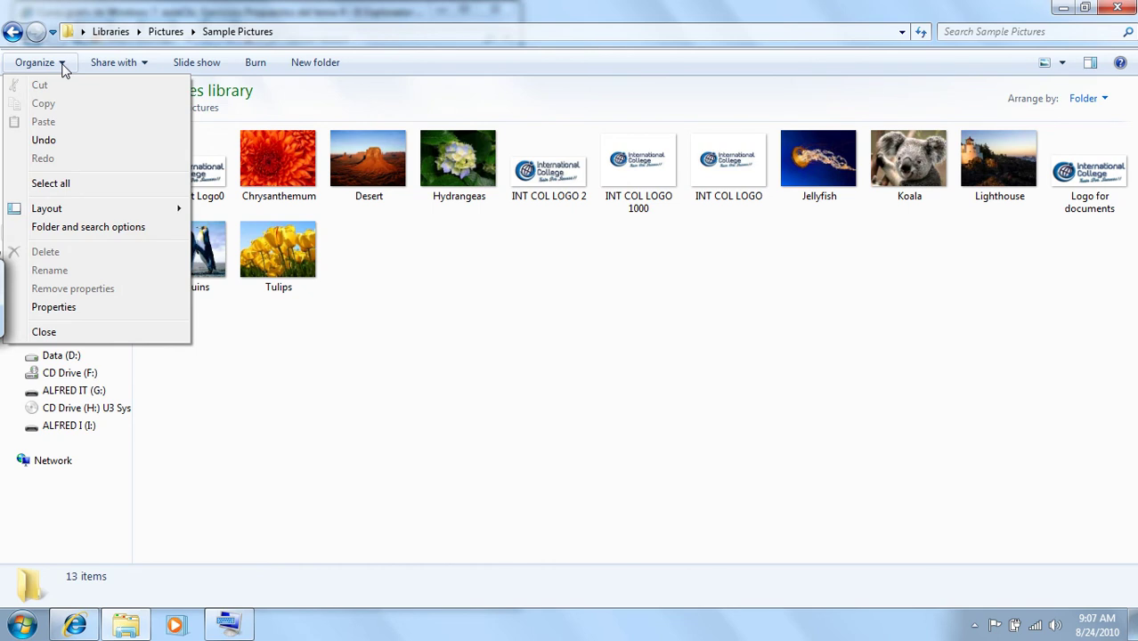
pyautogui.moveTo(86, 214)
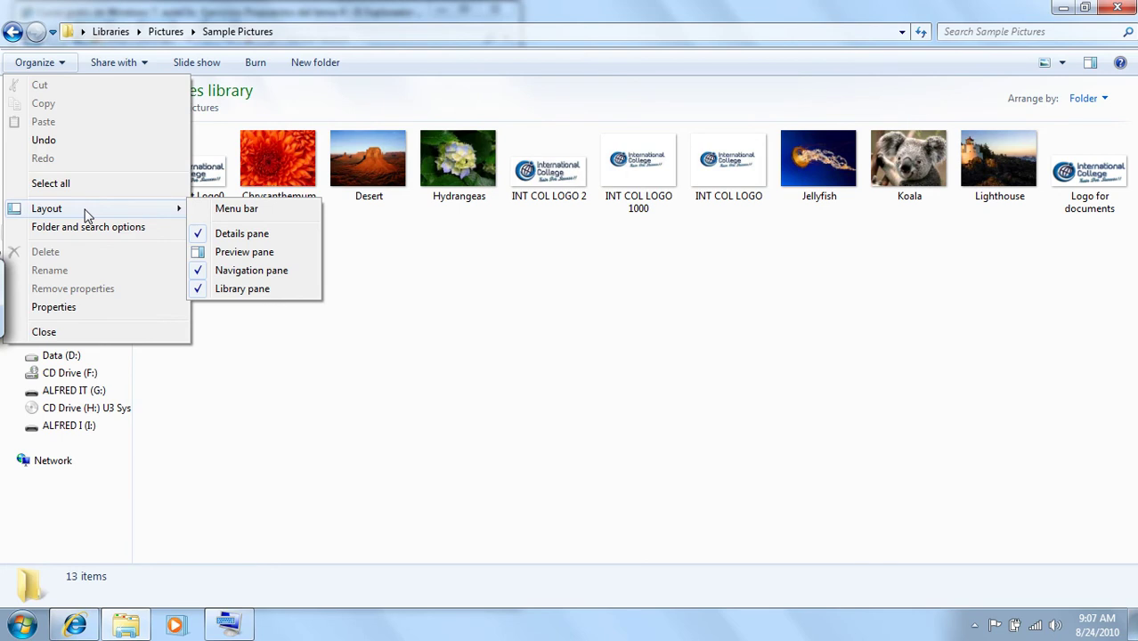
pyautogui.click(253, 211)
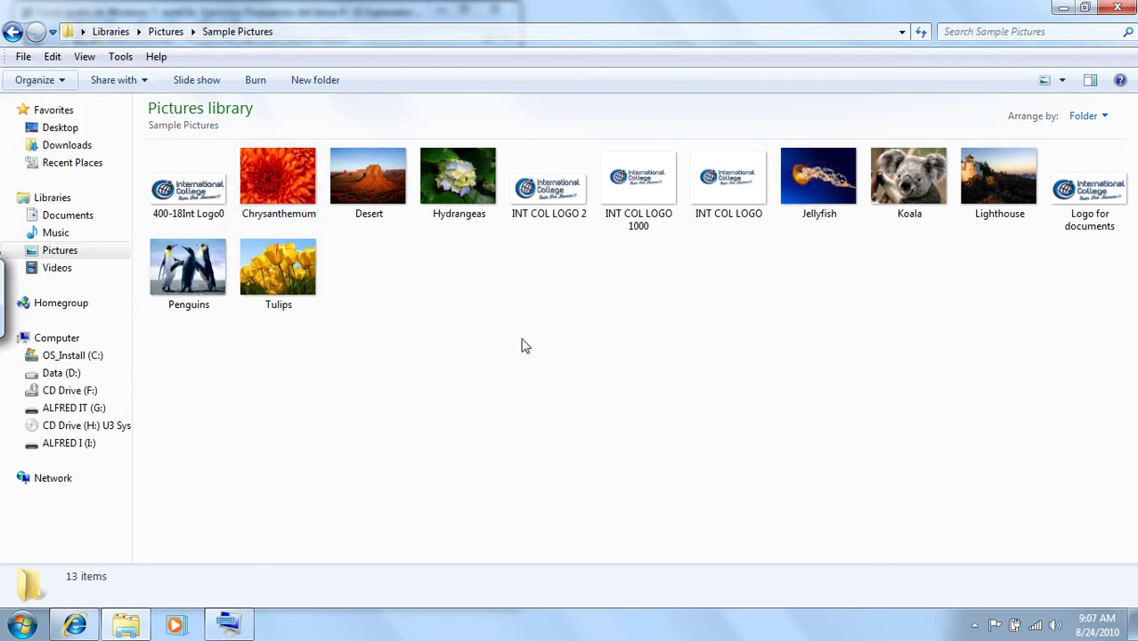
# Step: Hide the Details pane of the Sample Pictures window and turn it back on
pyautogui.click(34, 81)
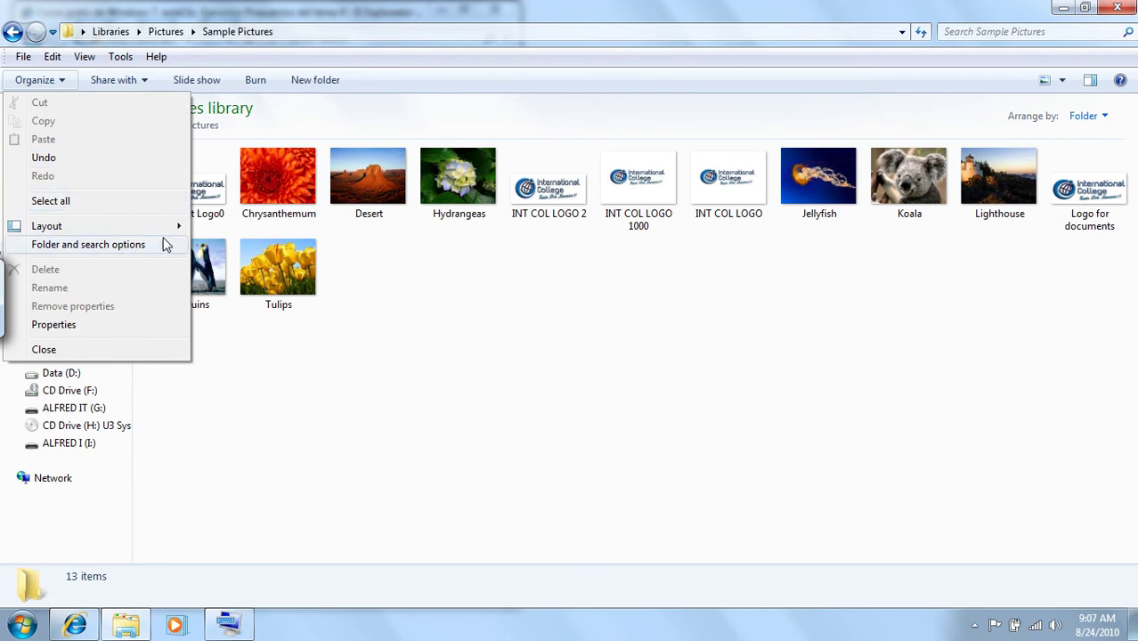
pyautogui.moveTo(180, 230)
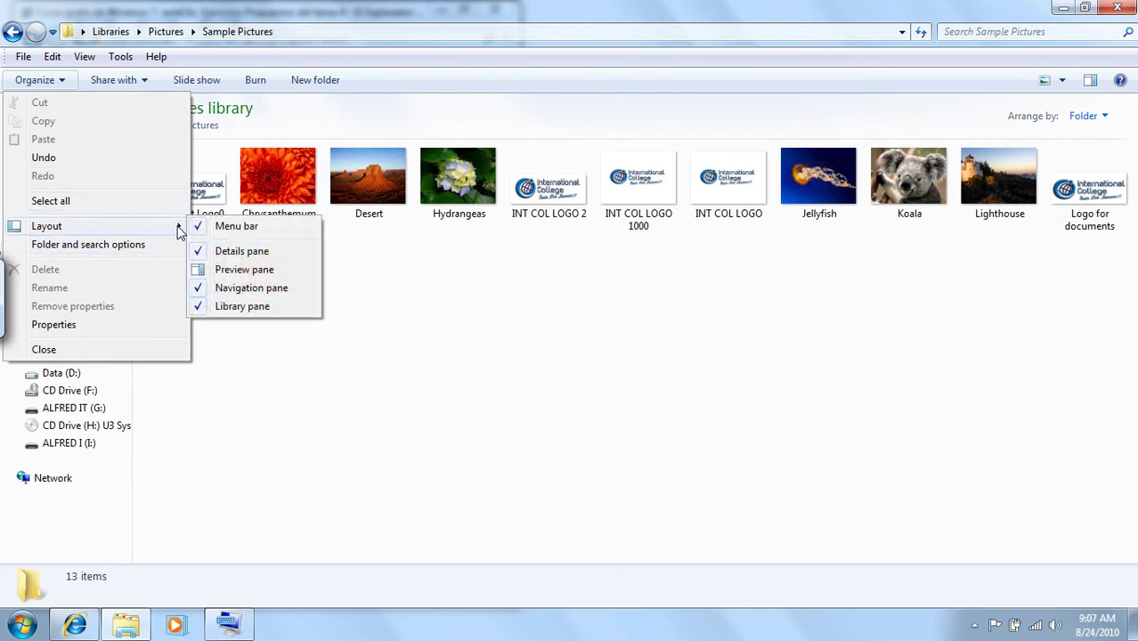
pyautogui.click(254, 252)
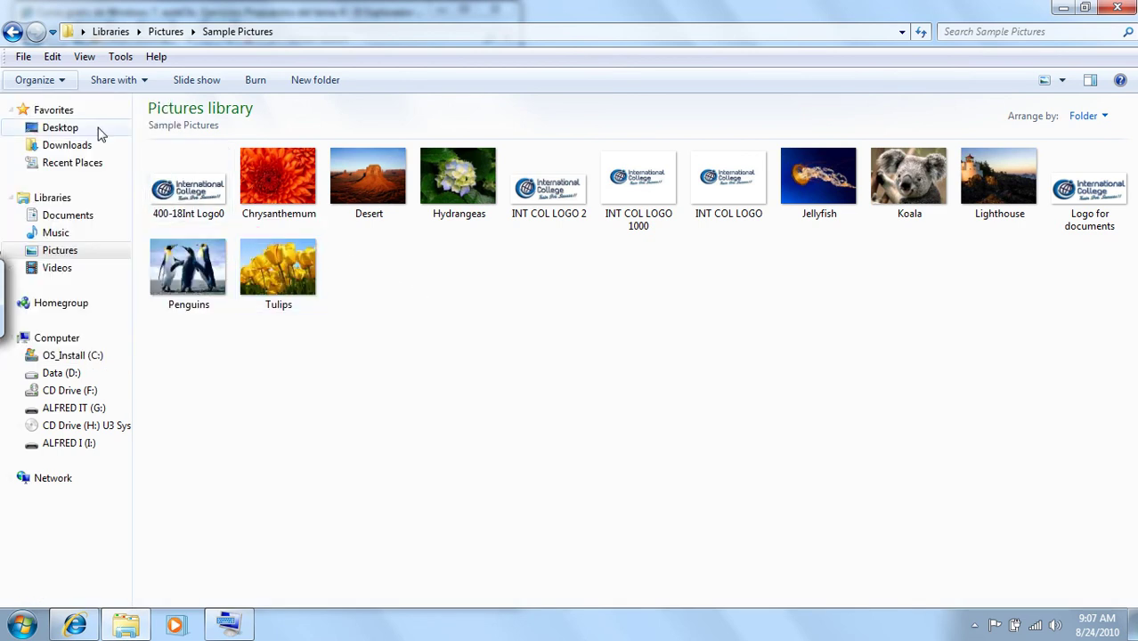
pyautogui.click(59, 85)
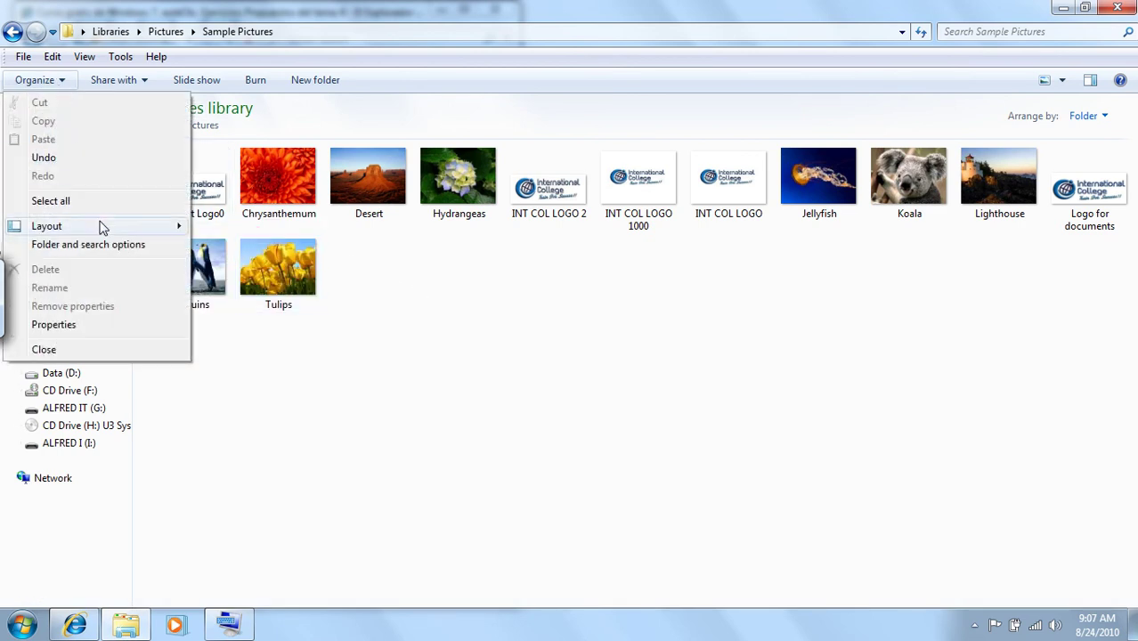
pyautogui.moveTo(129, 229)
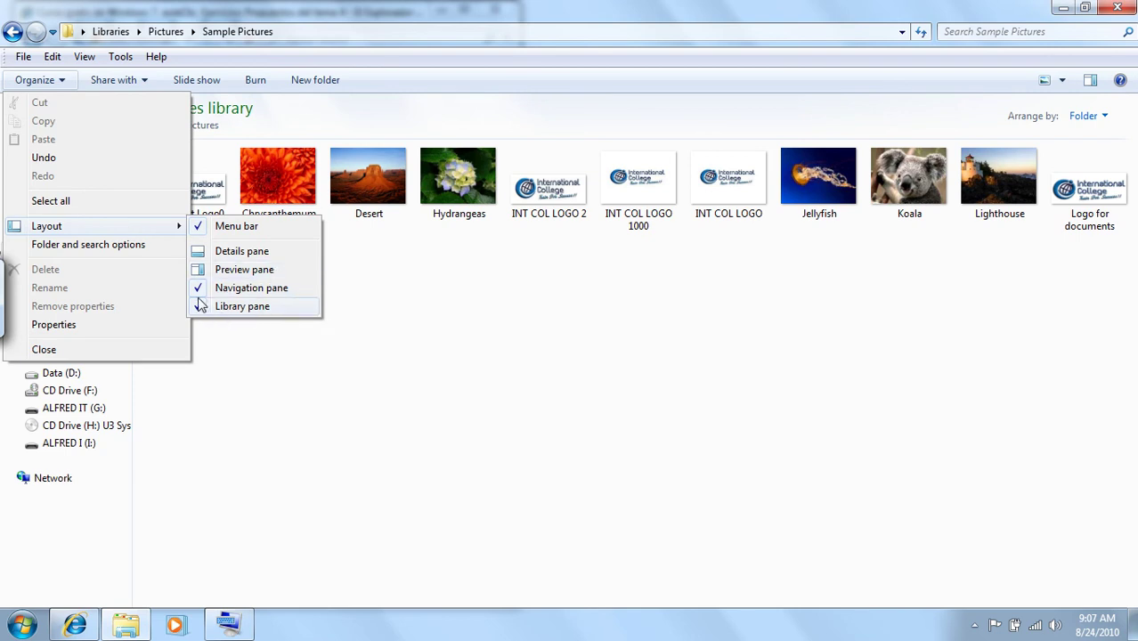
pyautogui.click(226, 255)
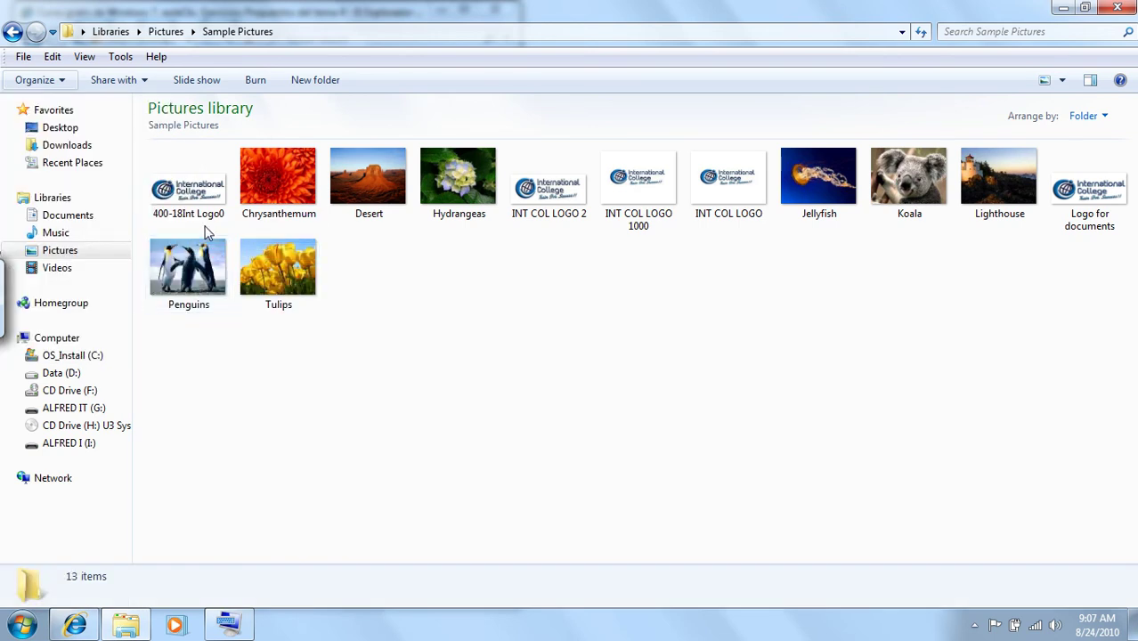
# Step: Examine the file details of the Penguins and 400-18Int Logo0 pictures, then clear the selection
pyautogui.click(206, 281)
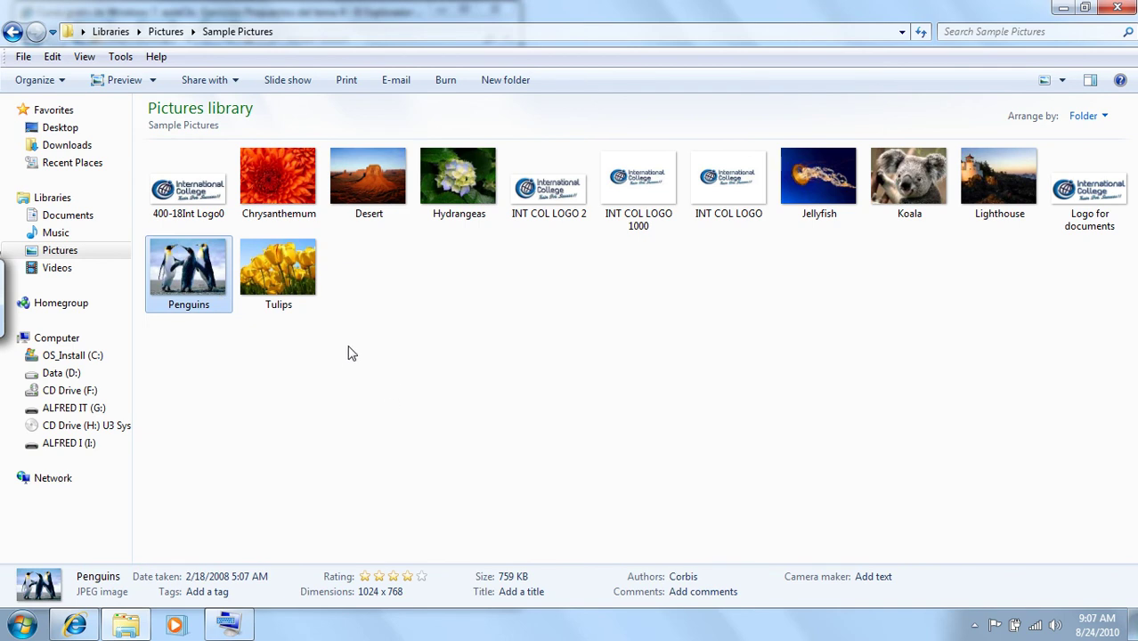
pyautogui.click(392, 388)
pyautogui.click(203, 218)
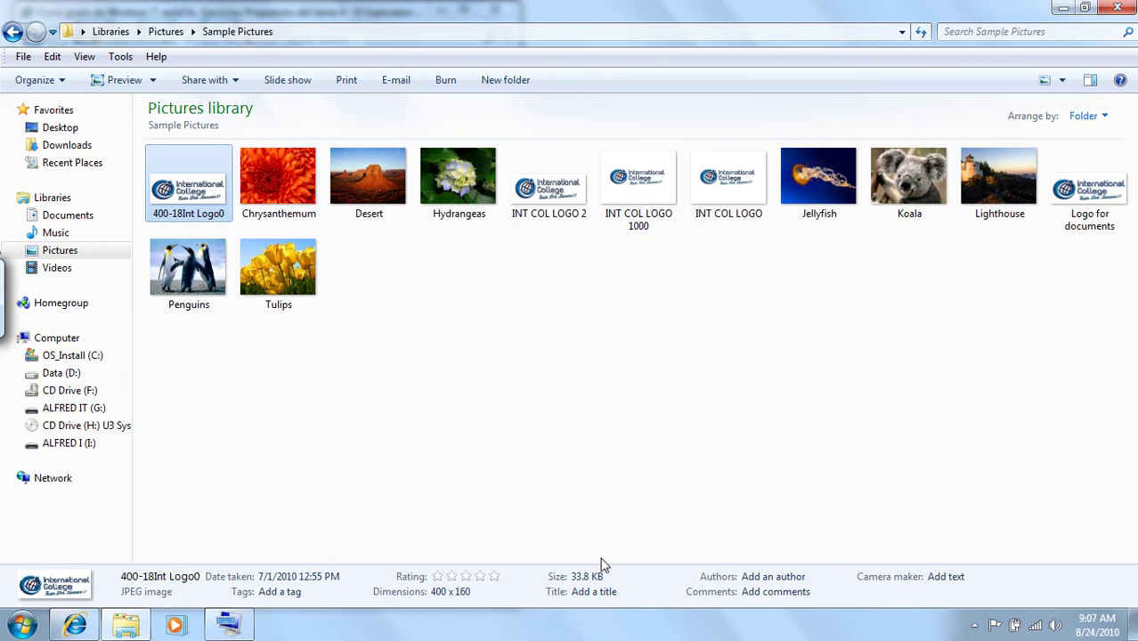
pyautogui.click(486, 417)
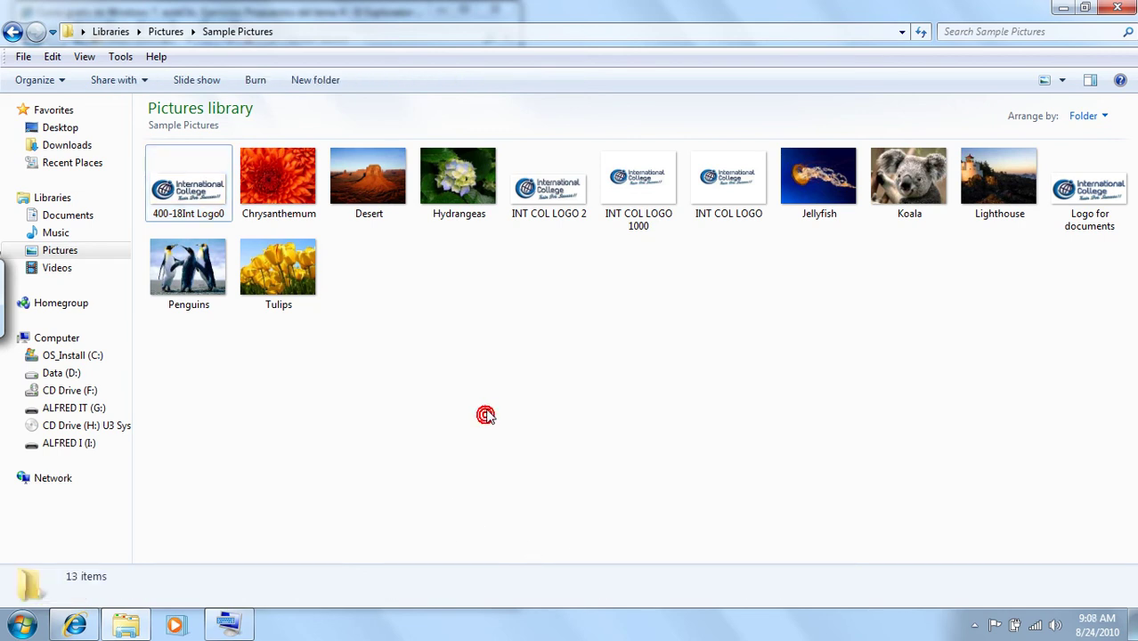
# Step: Display the Sample Pictures files as extra large icons, then switch them back to large icons
pyautogui.rightClick(500, 334)
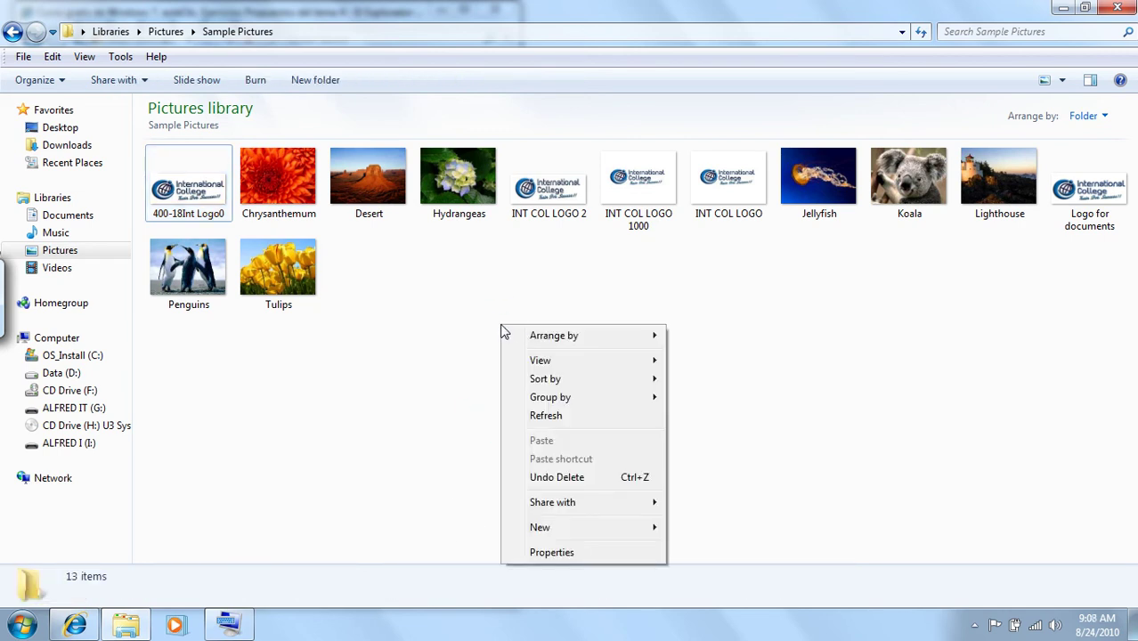
pyautogui.moveTo(572, 363)
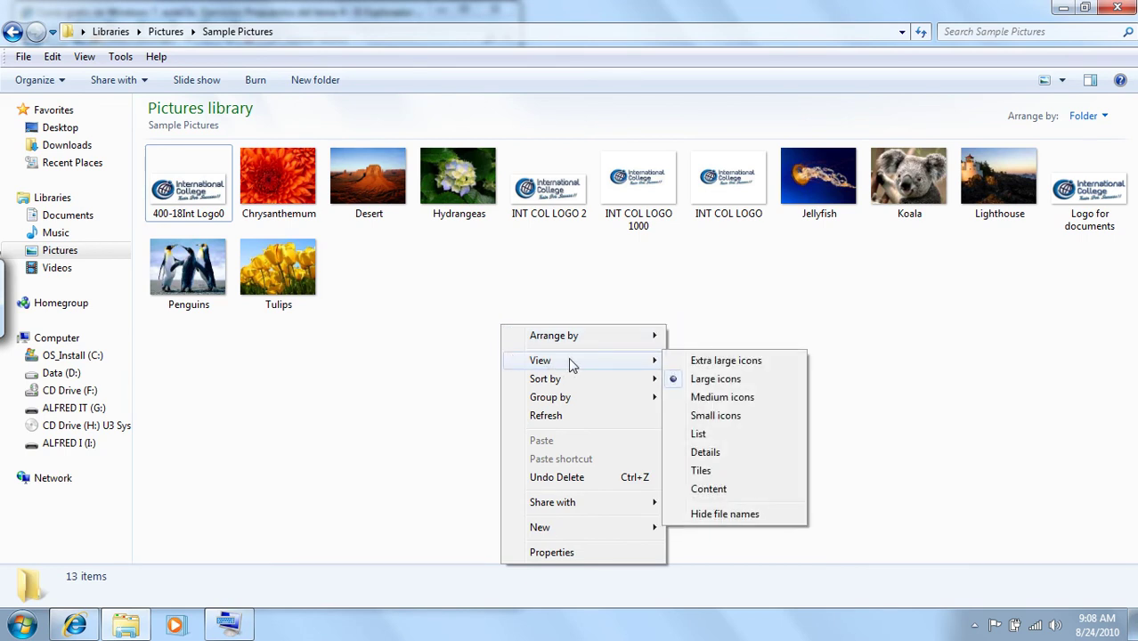
pyautogui.click(708, 363)
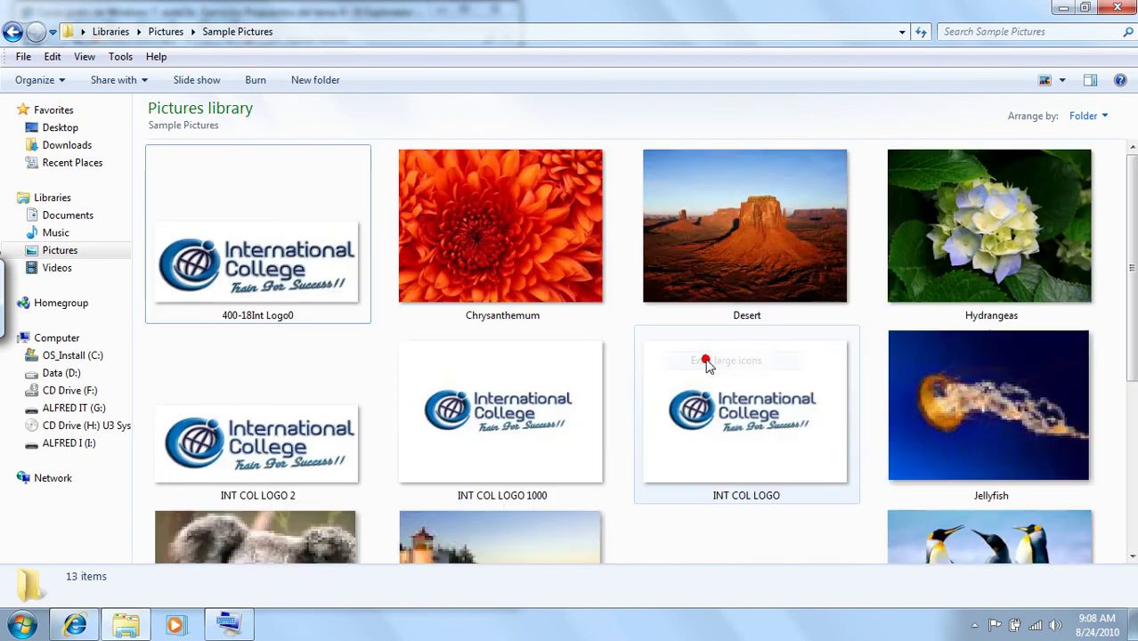
pyautogui.rightClick(623, 176)
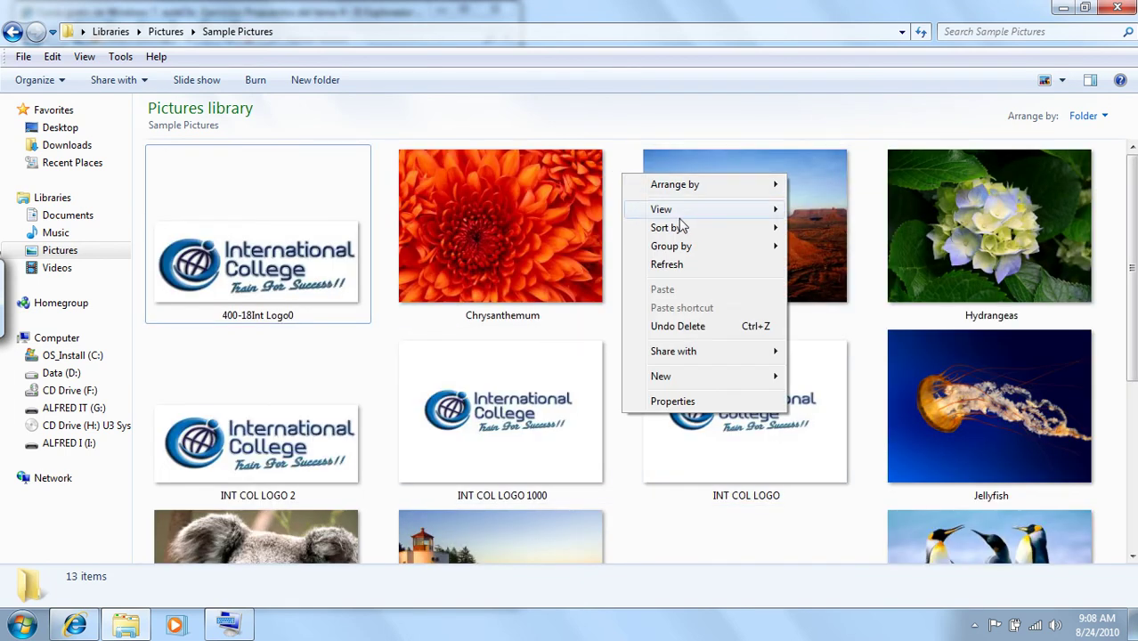
pyautogui.moveTo(686, 212)
pyautogui.click(834, 229)
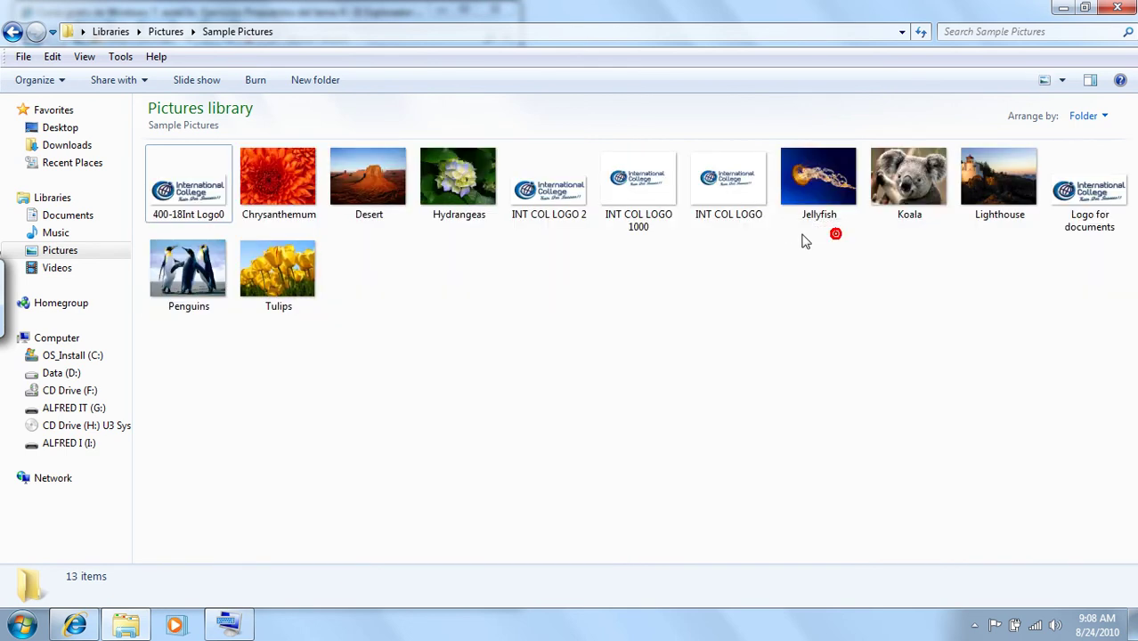
# Step: Display the Sample Pictures files as medium icons, then as small icons
pyautogui.rightClick(525, 303)
pyautogui.moveTo(580, 326)
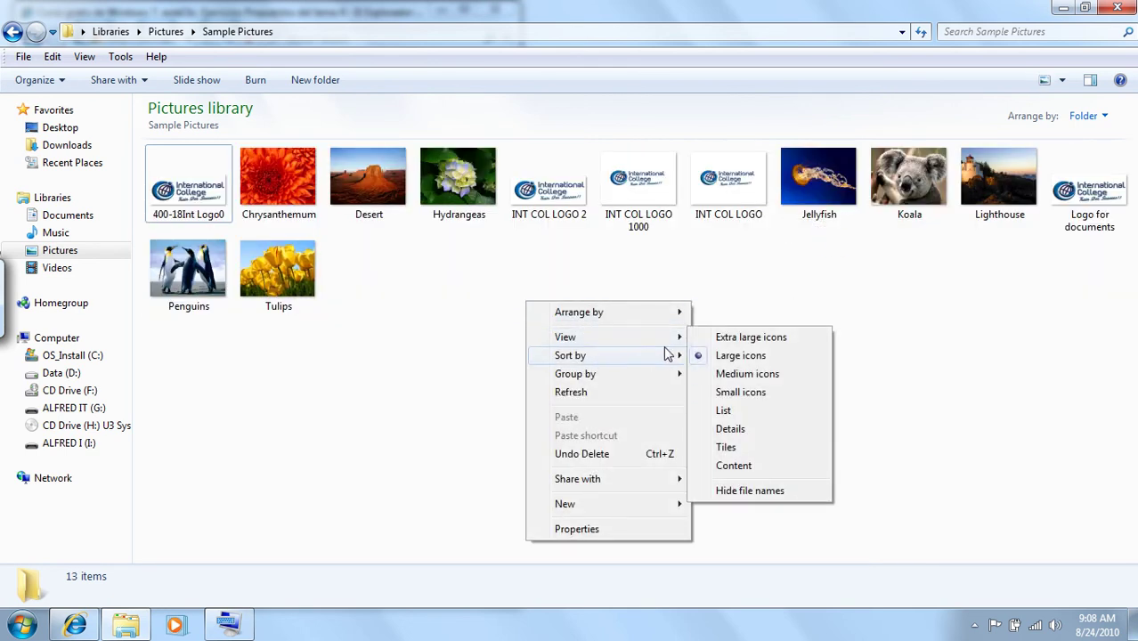
pyautogui.click(742, 374)
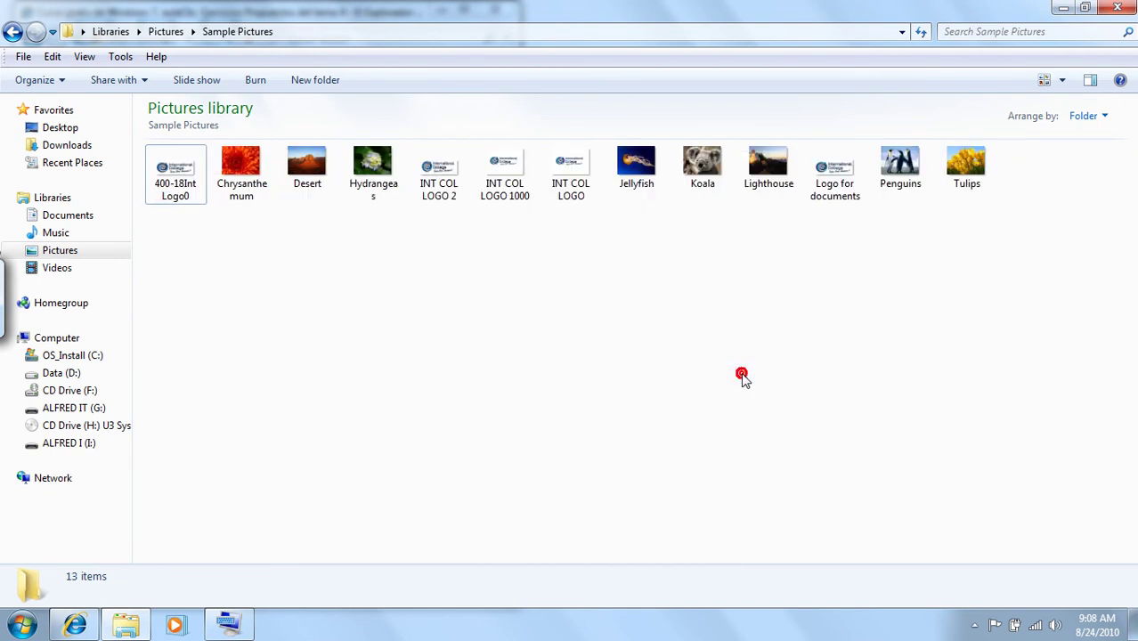
pyautogui.rightClick(587, 305)
pyautogui.moveTo(696, 345)
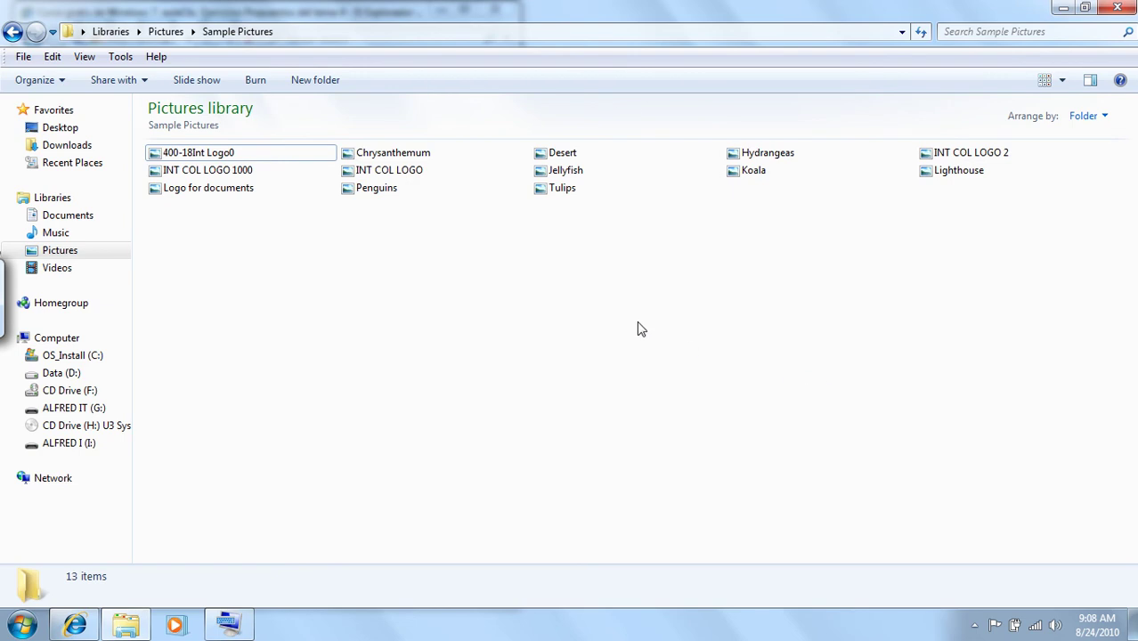
# Step: Switch the Sample Pictures folder to the List view
pyautogui.rightClick(637, 324)
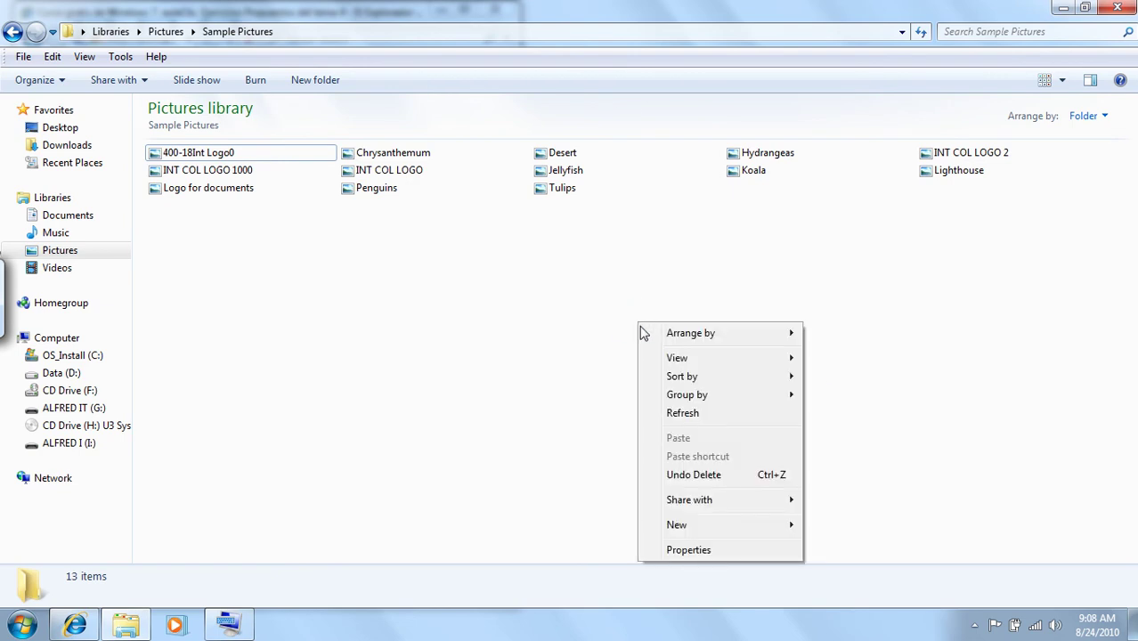
pyautogui.moveTo(660, 364)
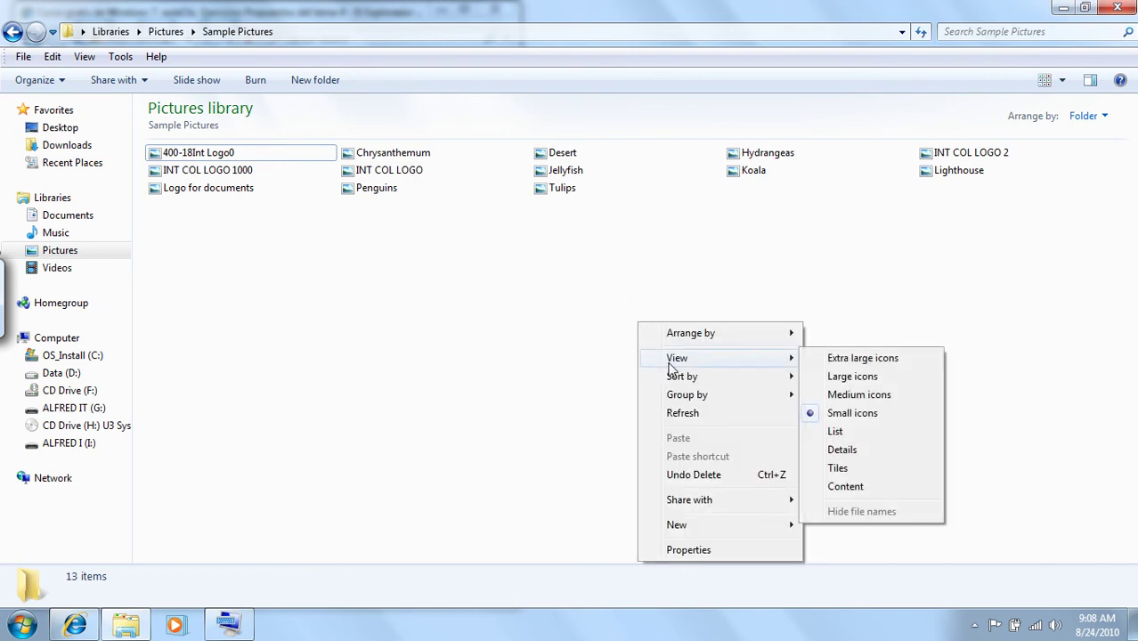
pyautogui.moveTo(773, 380)
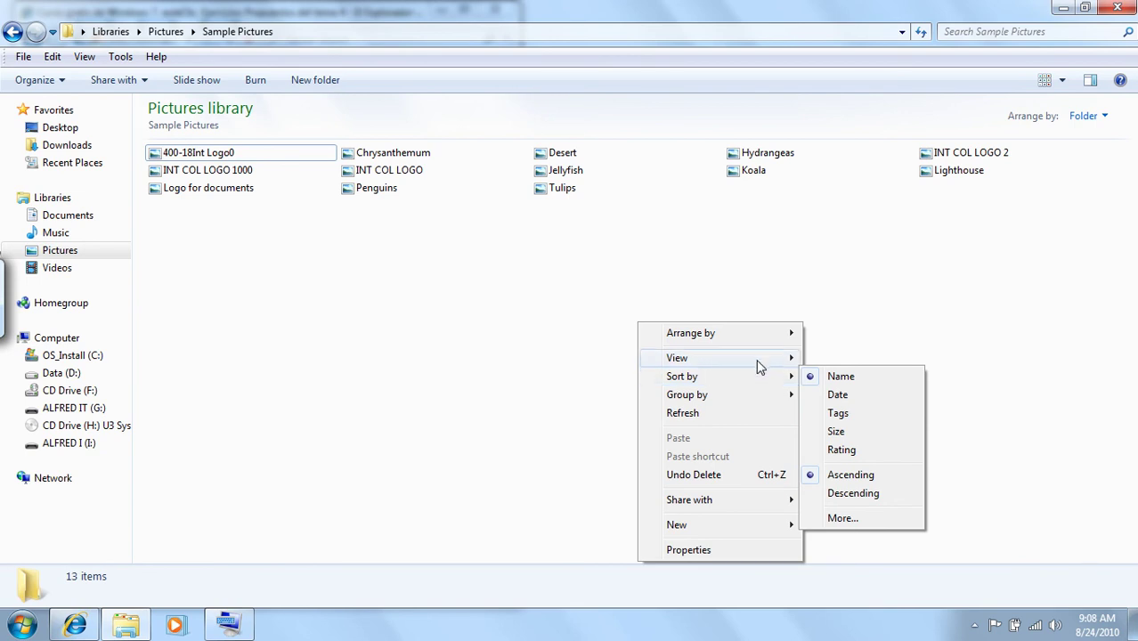
pyautogui.moveTo(757, 360)
pyautogui.click(845, 432)
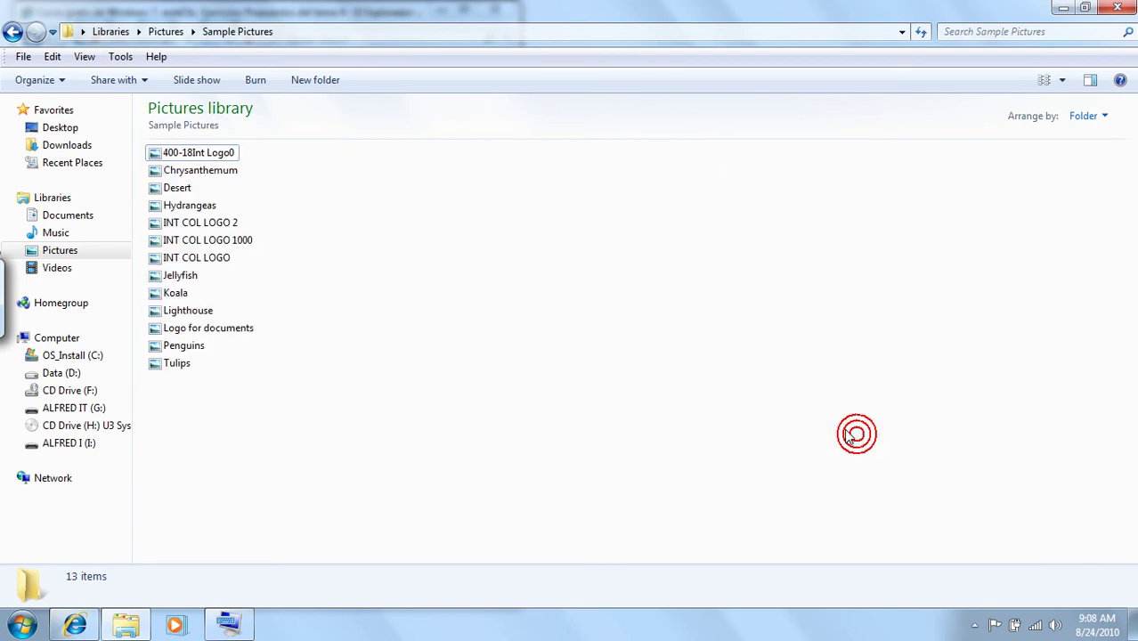
# Step: Review the folder's arranging and sorting options, then switch Sample Pictures to the Details view
pyautogui.rightClick(614, 245)
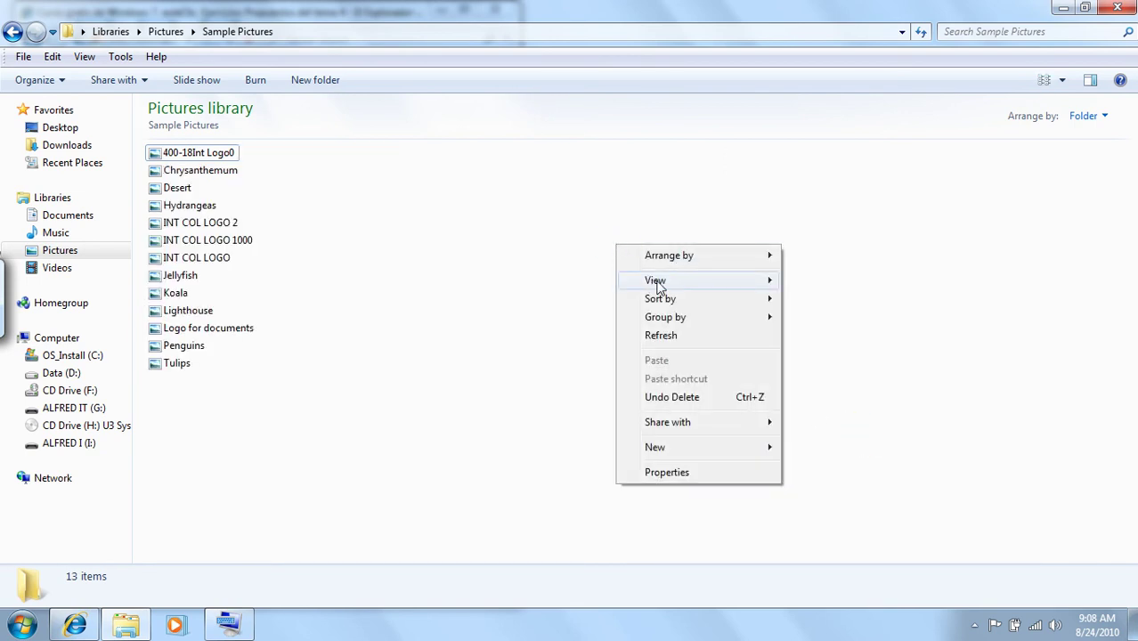
pyautogui.moveTo(659, 280)
pyautogui.moveTo(700, 298)
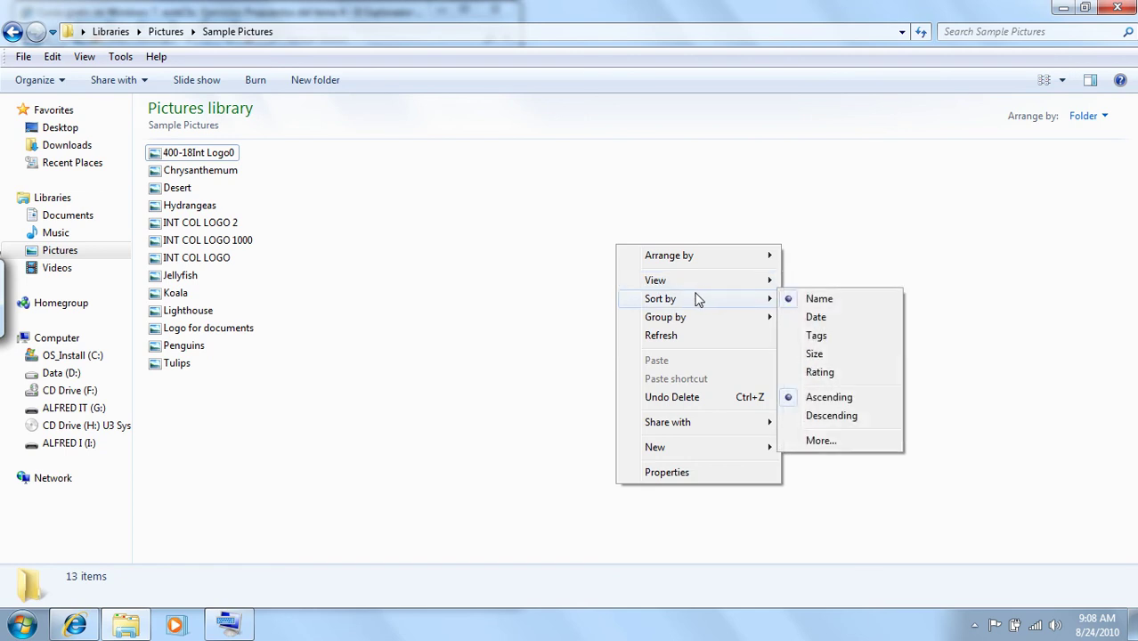
pyautogui.moveTo(701, 257)
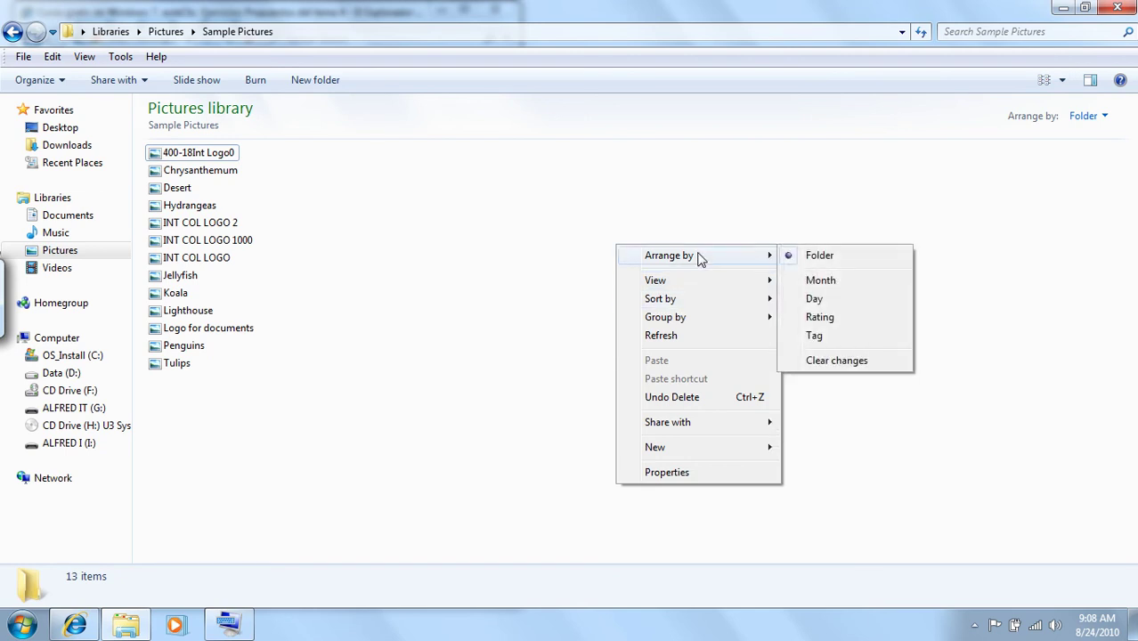
pyautogui.moveTo(713, 323)
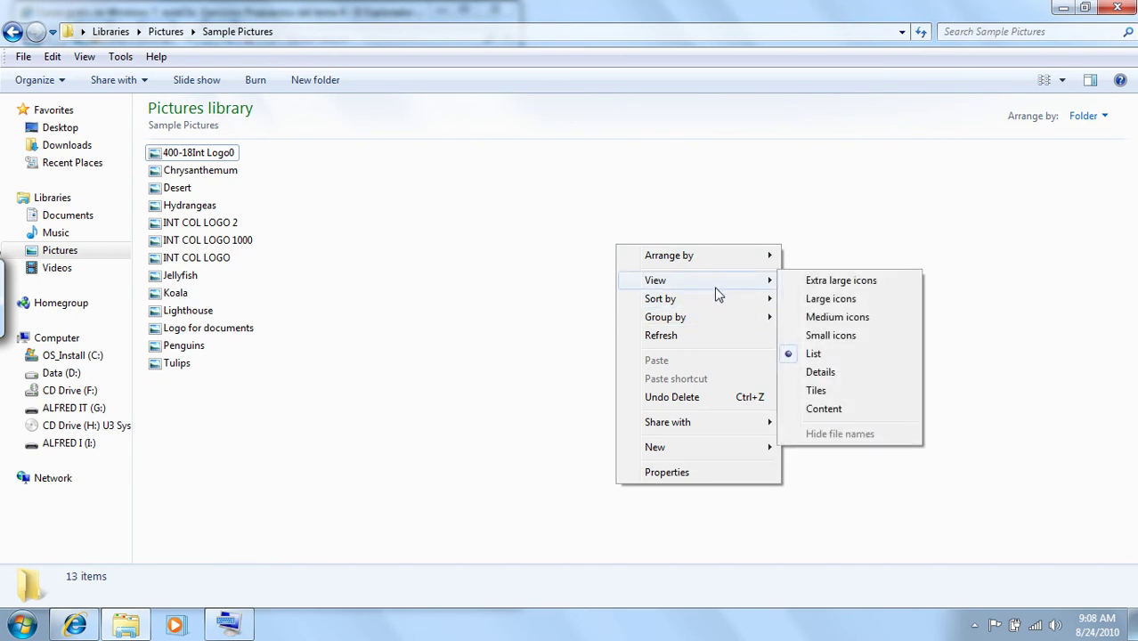
pyautogui.click(828, 373)
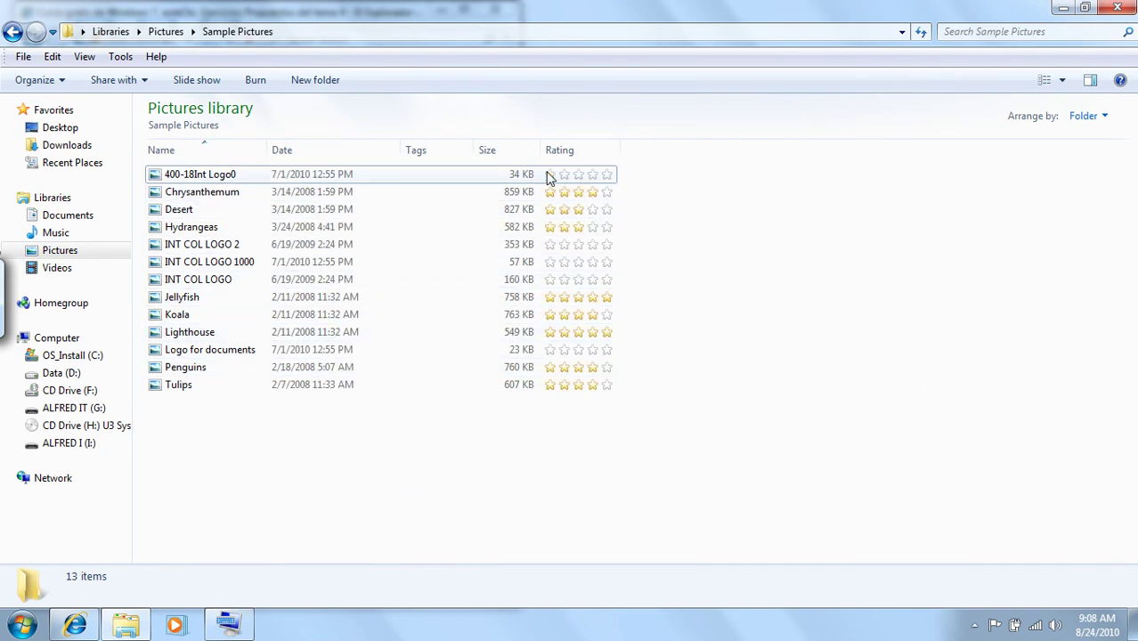
# Step: Switch the Sample Pictures folder to the Tiles view
pyautogui.rightClick(775, 206)
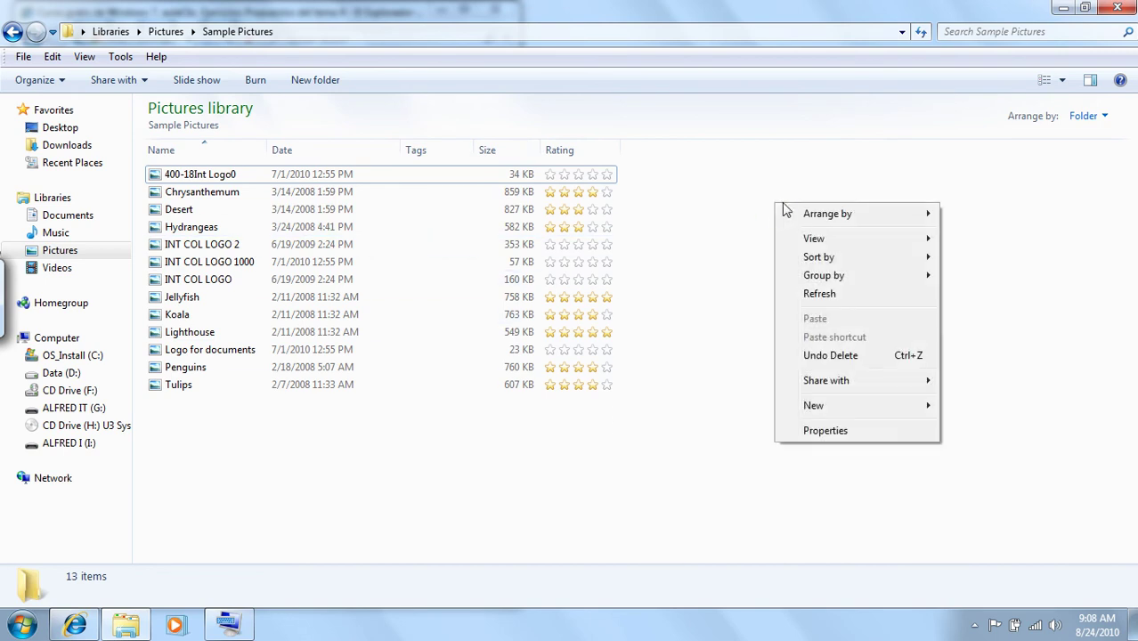
pyautogui.moveTo(847, 260)
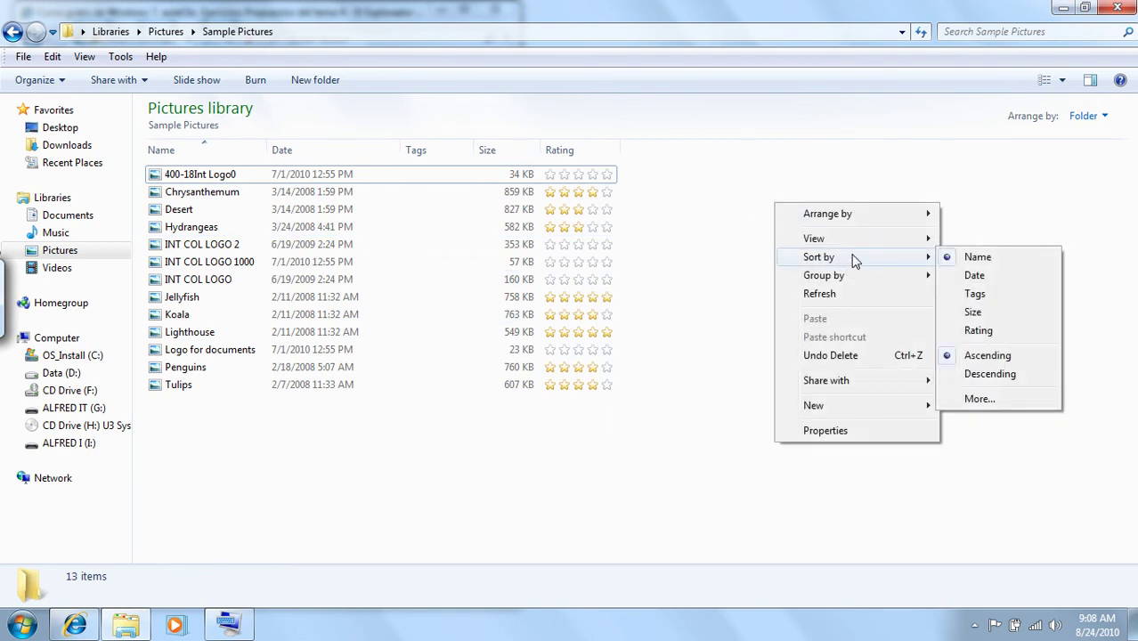
pyautogui.moveTo(861, 241)
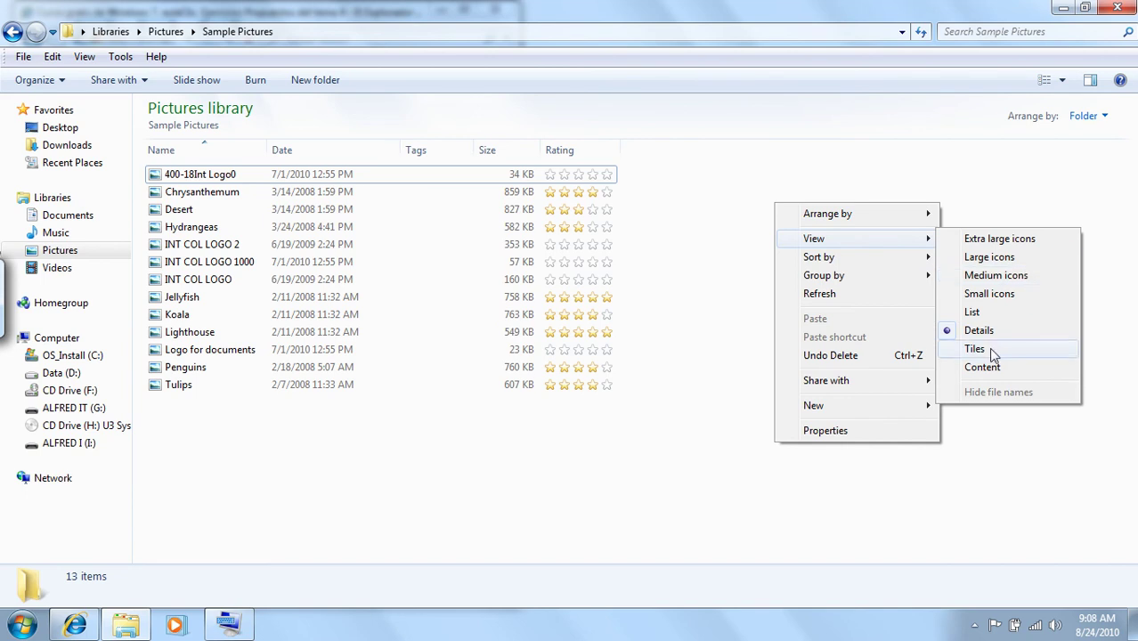
pyautogui.click(997, 349)
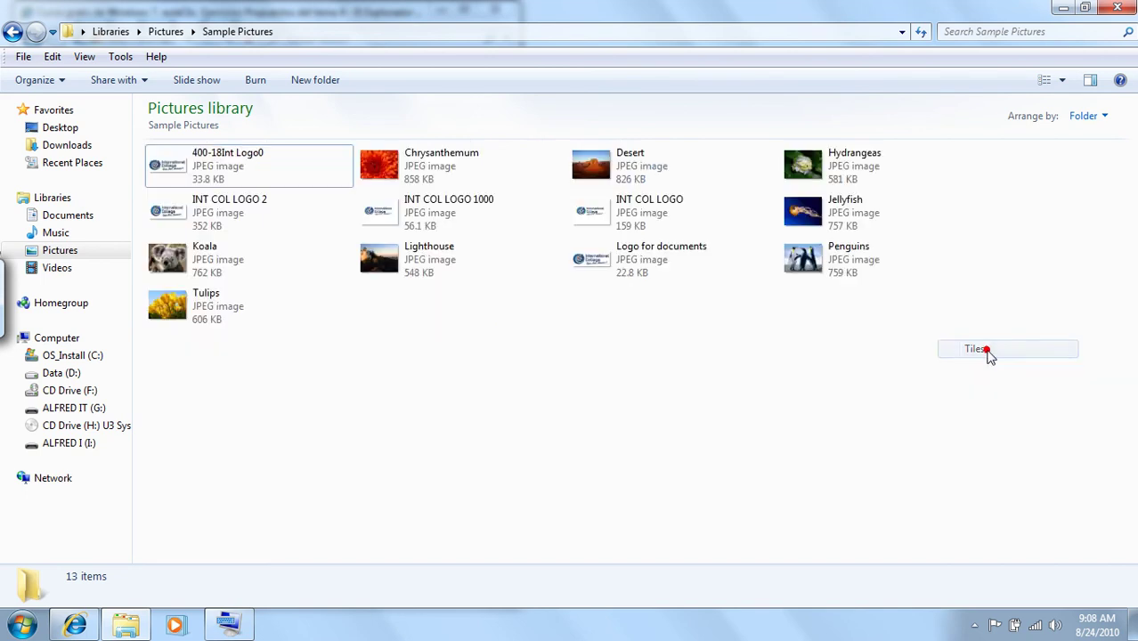
# Step: Switch the Sample Pictures folder to the Content view and look through the listed files
pyautogui.rightClick(571, 371)
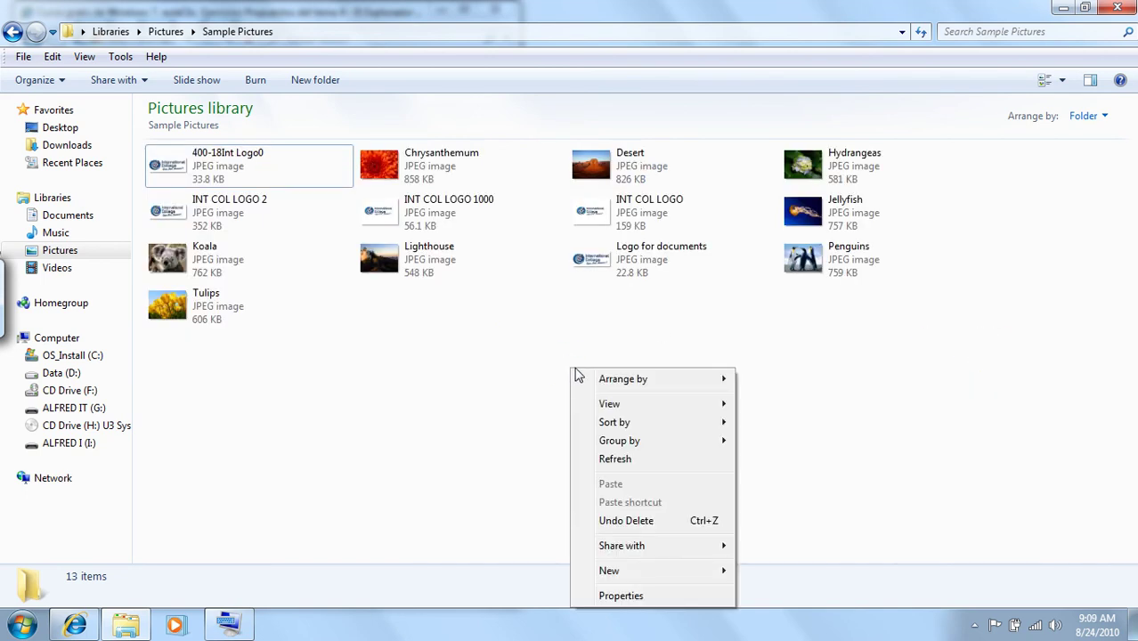
pyautogui.moveTo(627, 410)
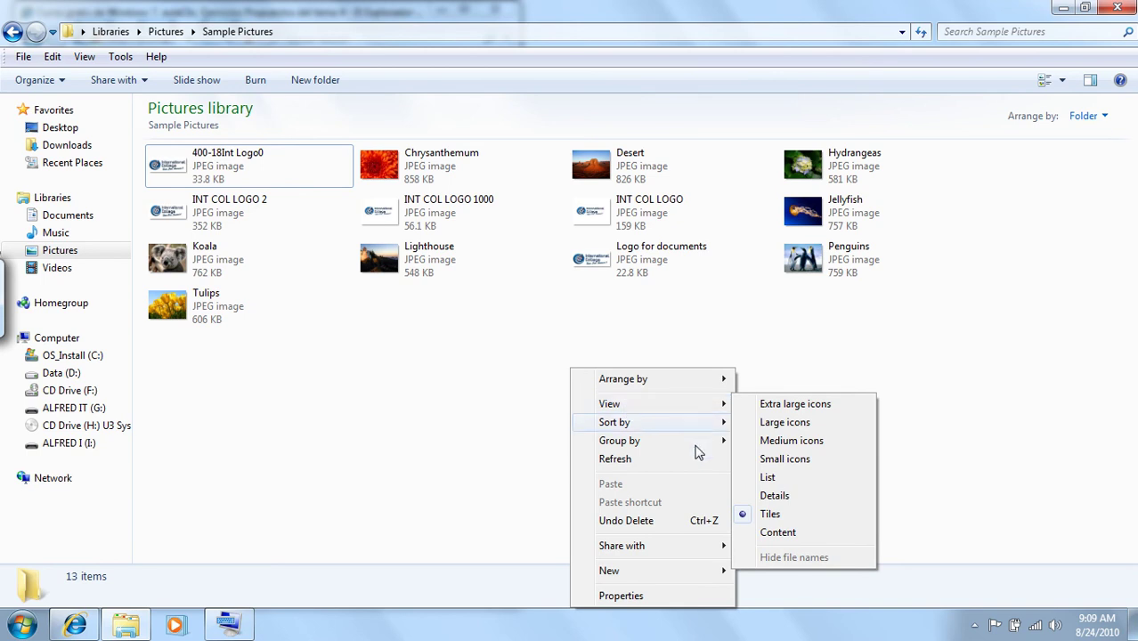
pyautogui.click(773, 530)
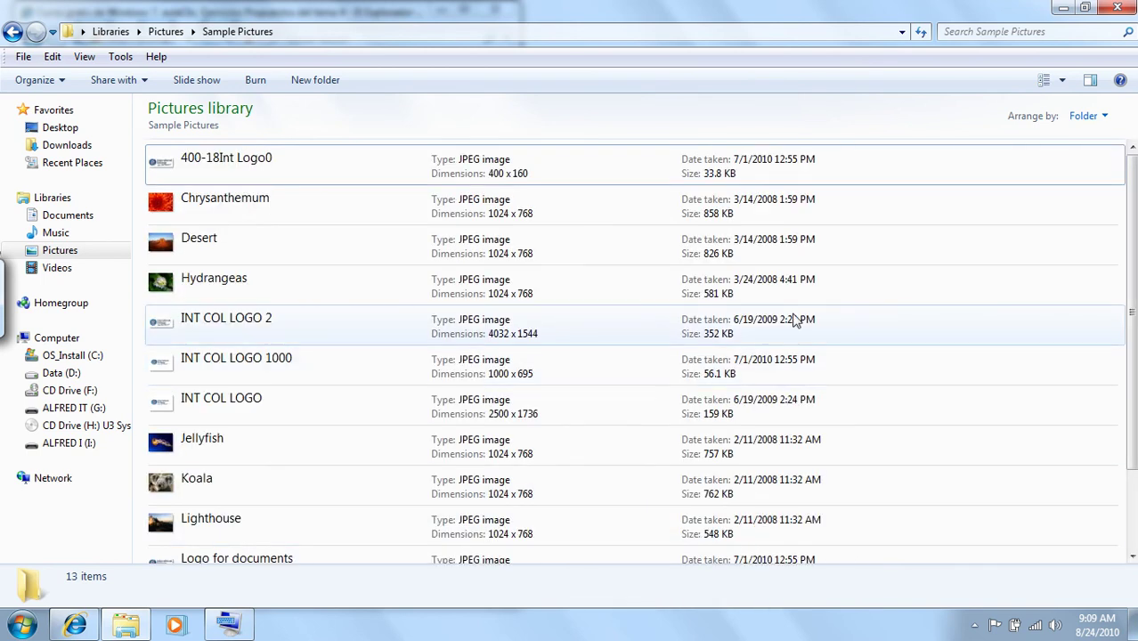
pyautogui.scroll(-2, 856, 317)
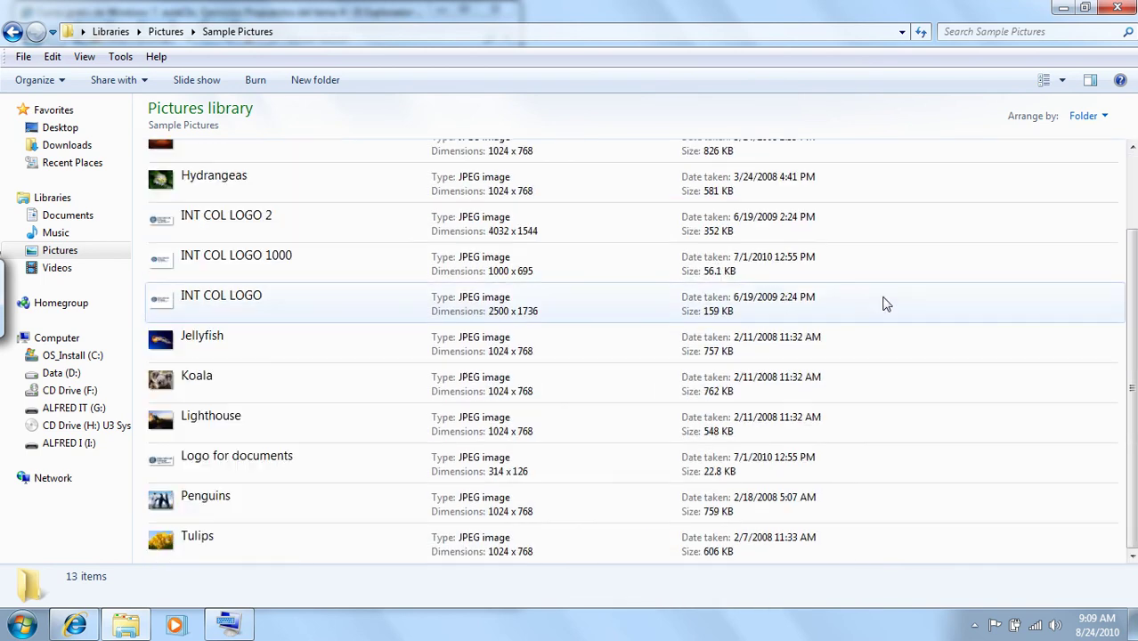
pyautogui.scroll(2, 881, 282)
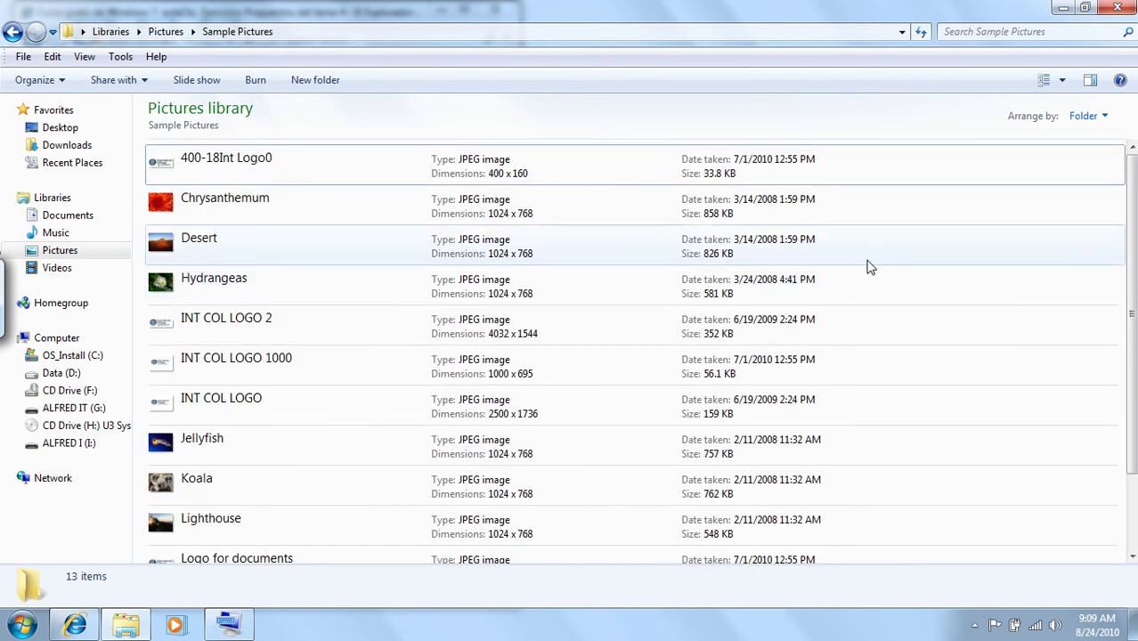
# Step: Display the Sample Pictures files as large icons
pyautogui.rightClick(878, 580)
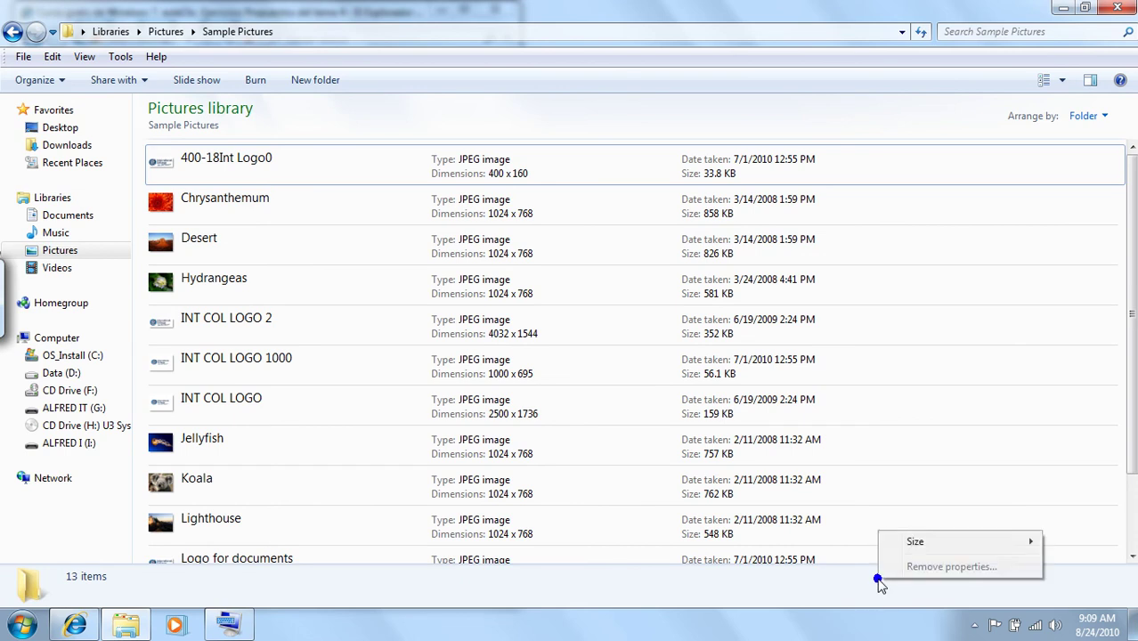
pyautogui.rightClick(941, 269)
pyautogui.moveTo(980, 303)
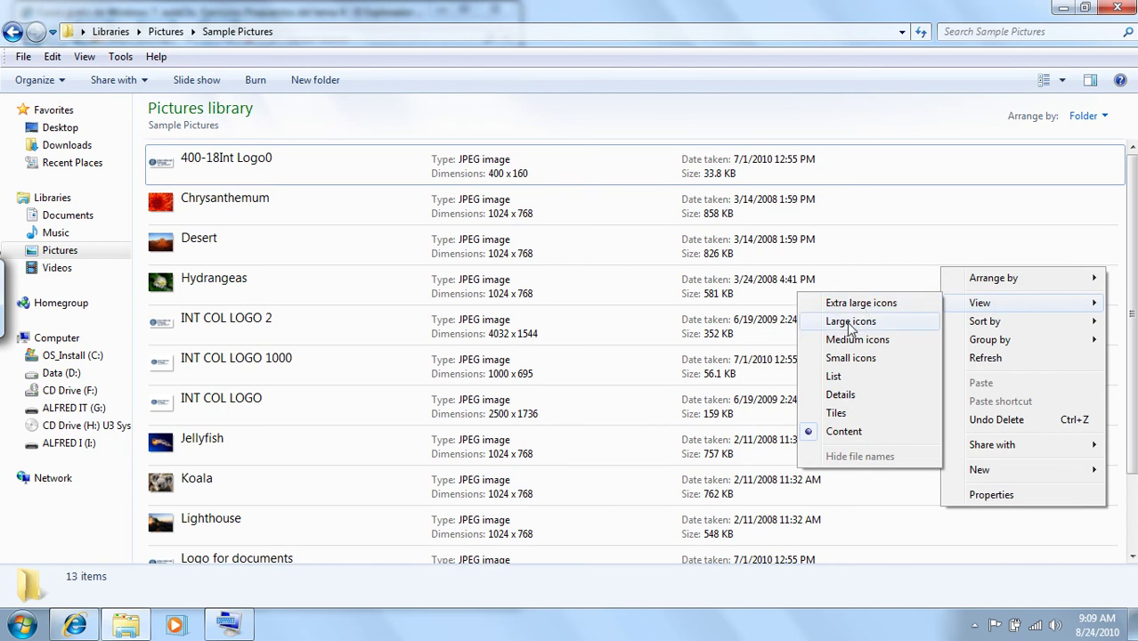
pyautogui.click(842, 320)
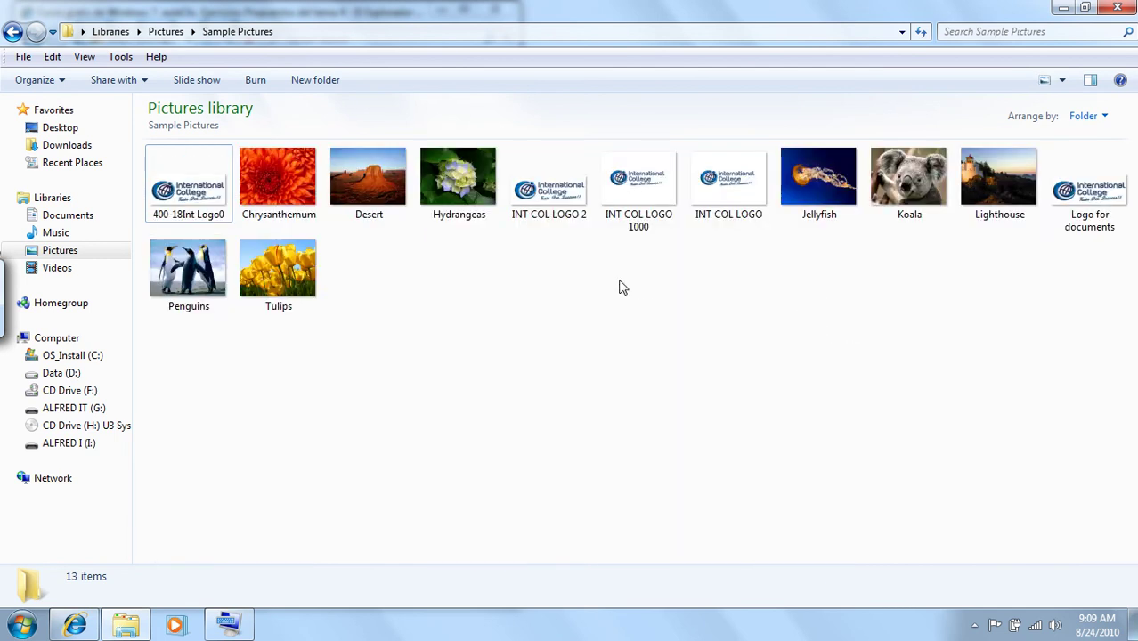
# Step: Arrange the Sample Pictures files by month, then return them to the Folder arrangement
pyautogui.rightClick(605, 301)
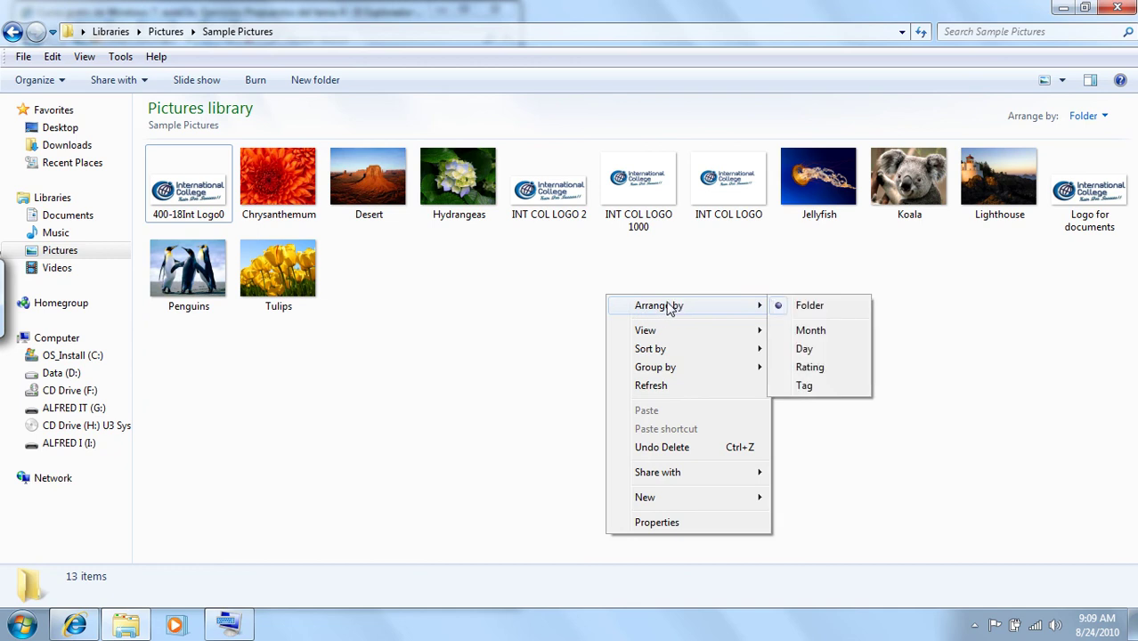
pyautogui.click(814, 330)
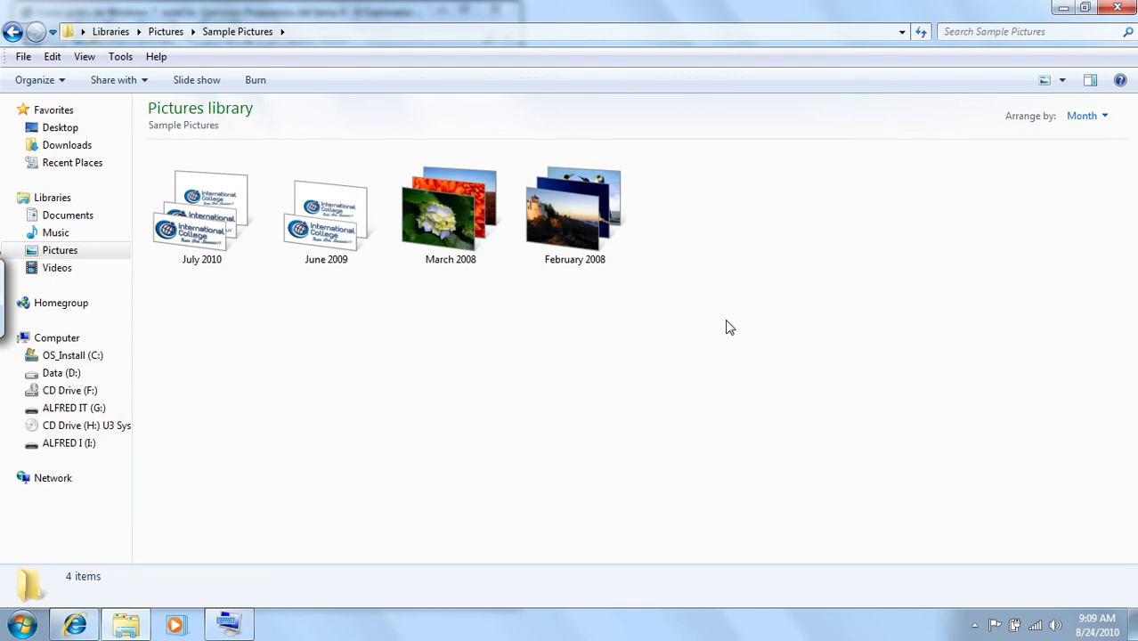
pyautogui.rightClick(748, 229)
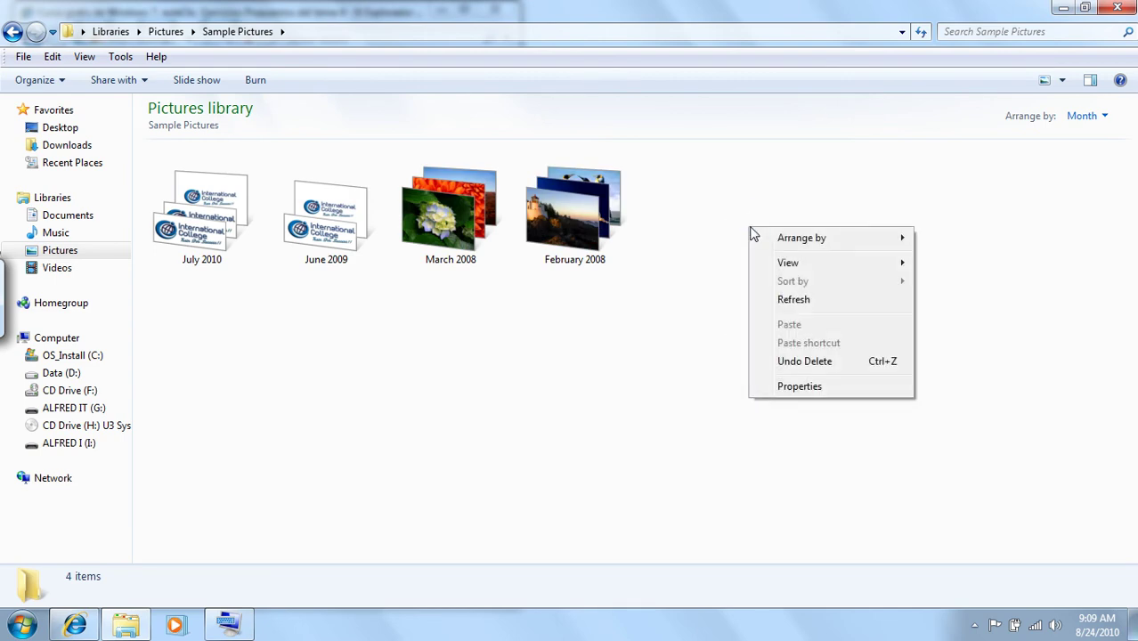
pyautogui.moveTo(826, 238)
pyautogui.click(935, 239)
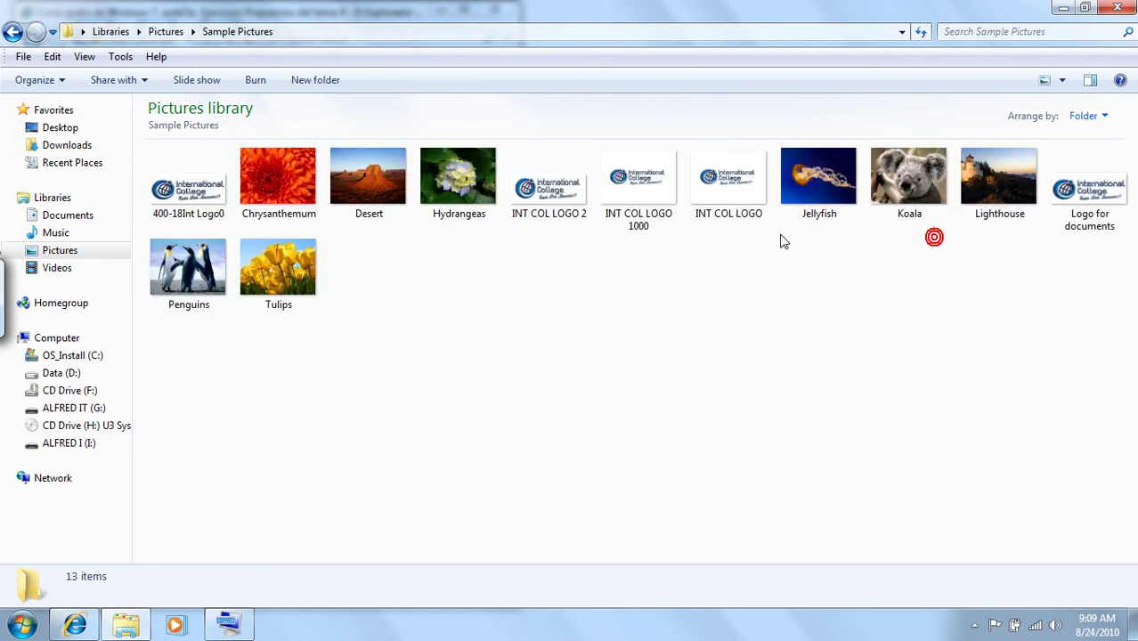
# Step: Arrange the Sample Pictures files by day, then by rating
pyautogui.rightClick(515, 287)
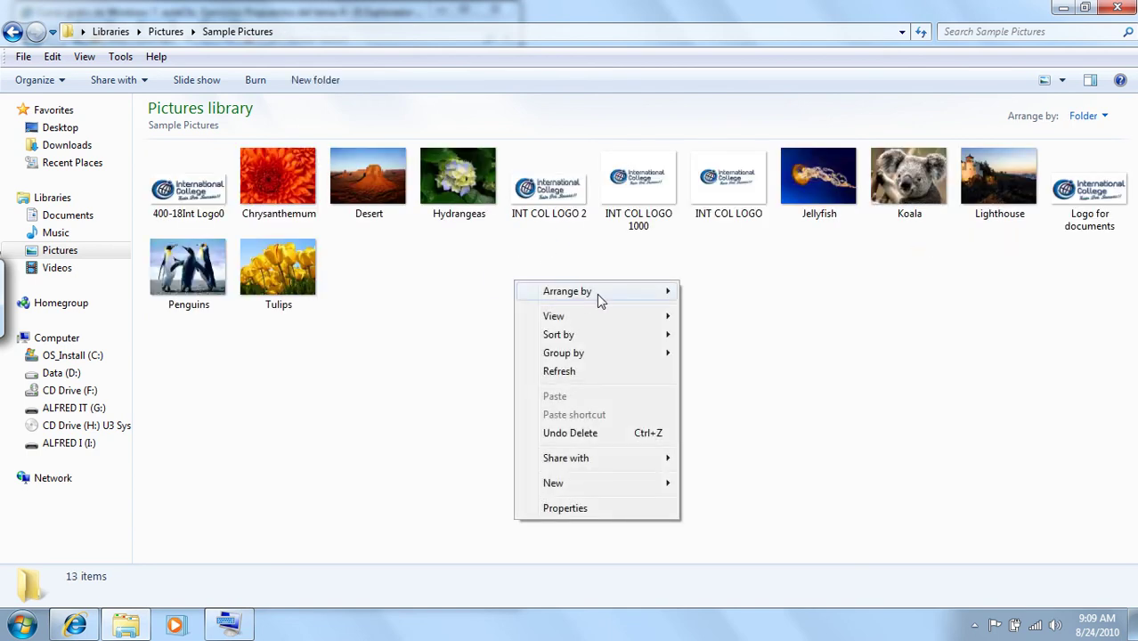
pyautogui.moveTo(615, 299)
pyautogui.click(728, 333)
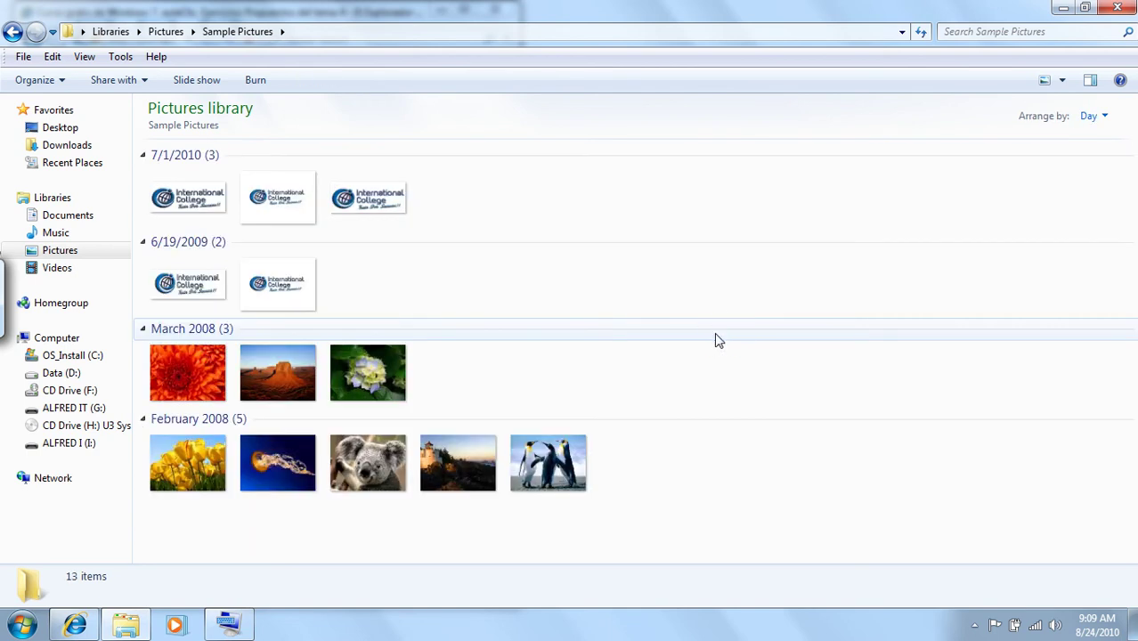
pyautogui.rightClick(800, 267)
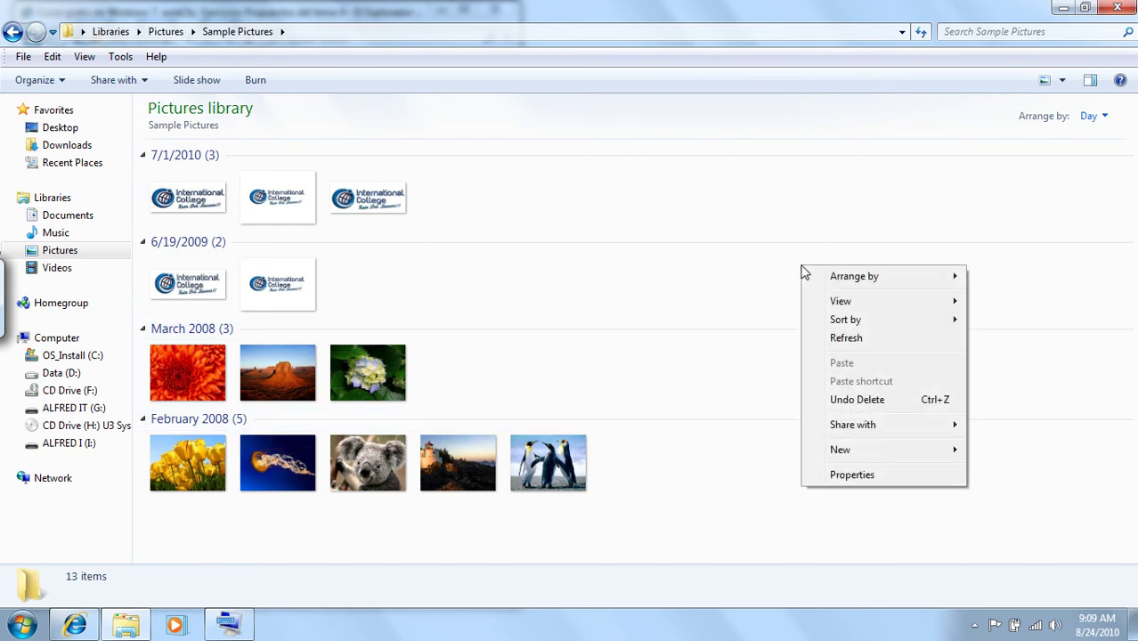
pyautogui.moveTo(860, 276)
pyautogui.click(1005, 338)
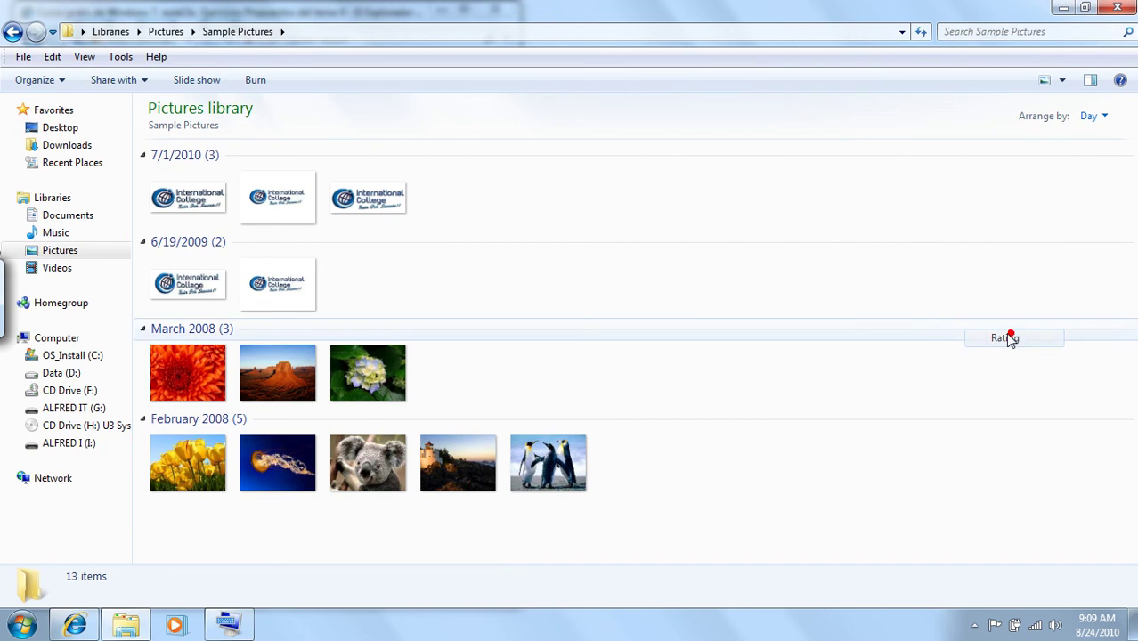
# Step: Arrange the Sample Pictures files by tag
pyautogui.rightClick(717, 176)
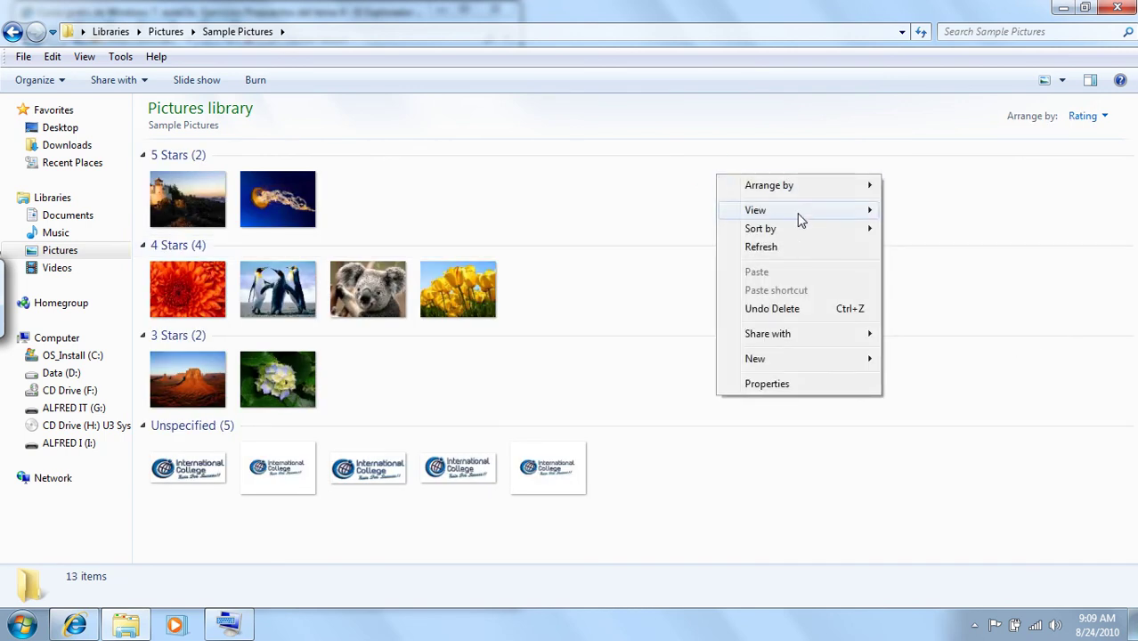
pyautogui.moveTo(795, 220)
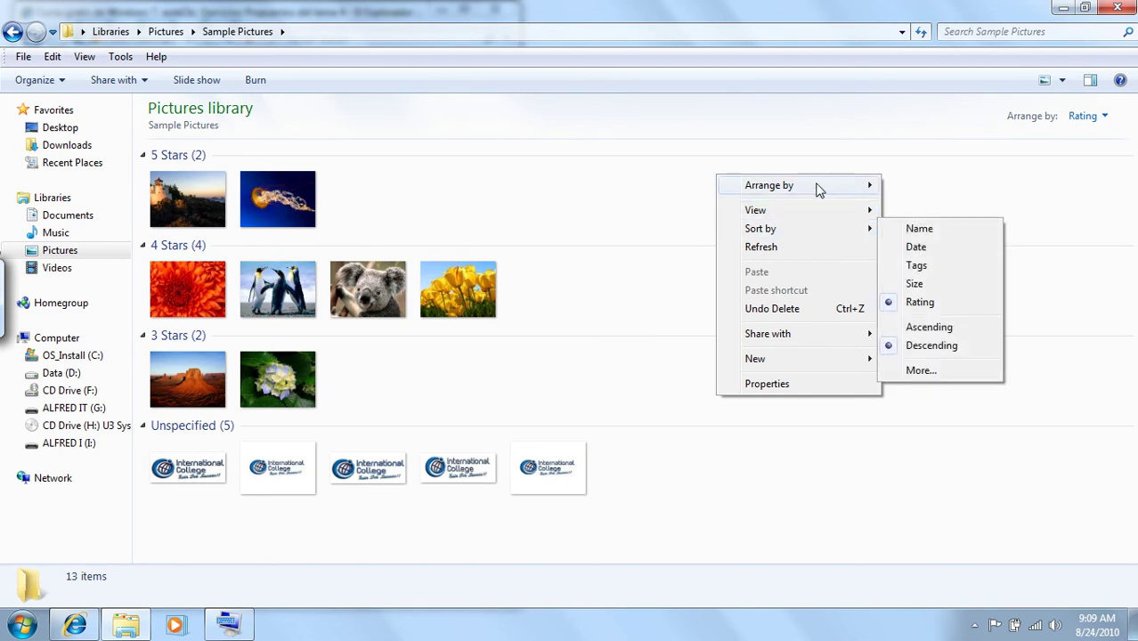
pyautogui.moveTo(817, 189)
pyautogui.click(924, 266)
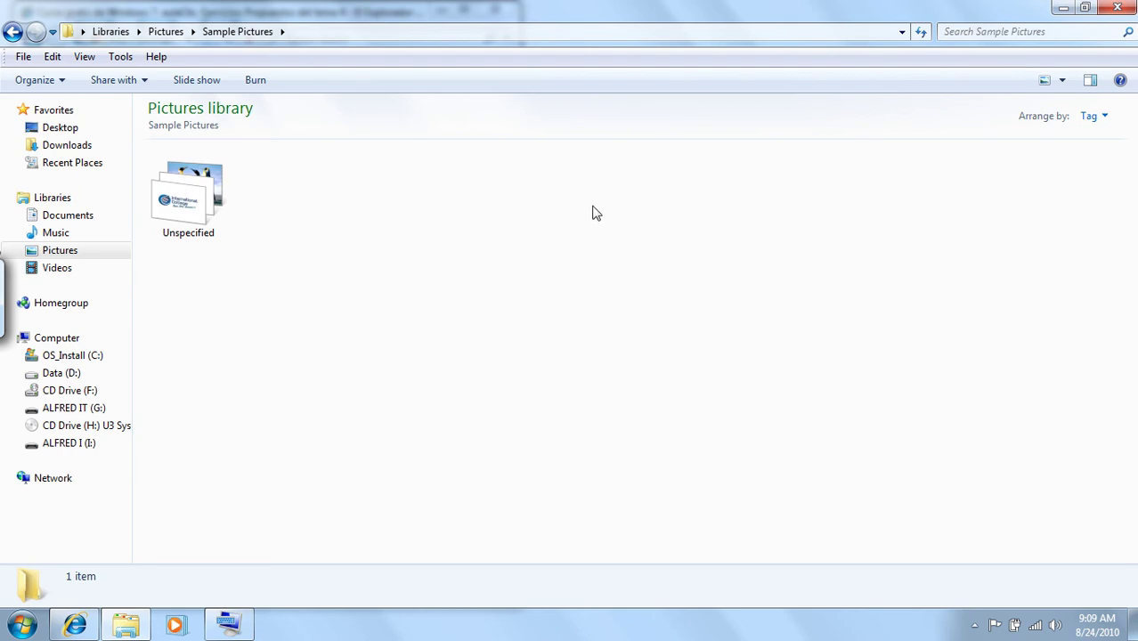
# Step: Check the options for the Unspecified stack, then restore the Folder arrangement of Sample Pictures
pyautogui.rightClick(206, 200)
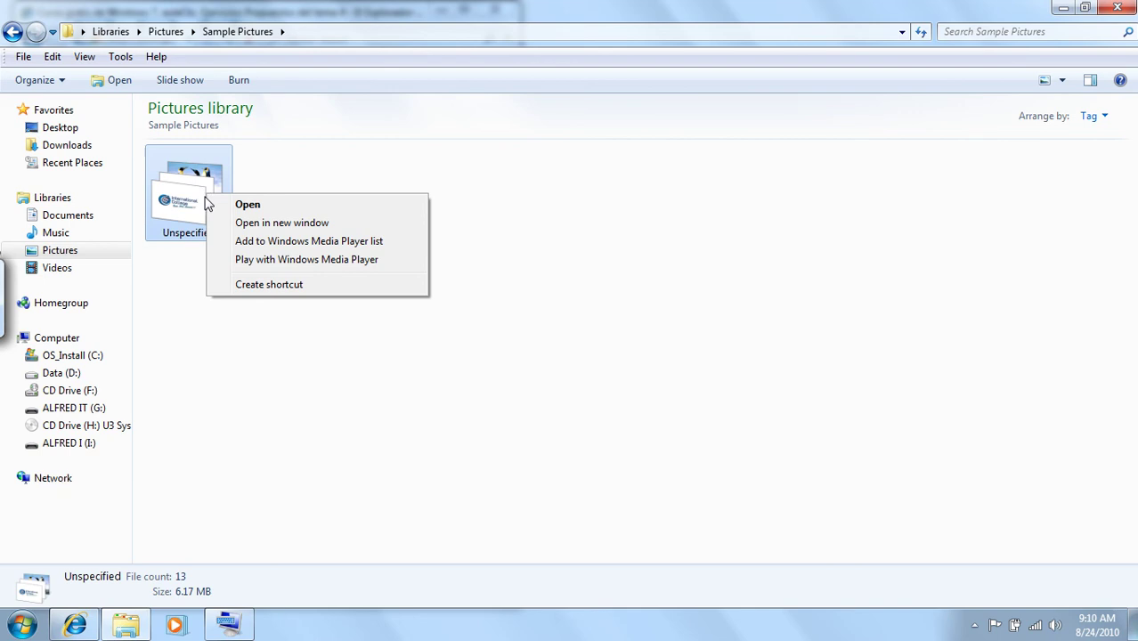
pyautogui.click(706, 252)
pyautogui.rightClick(704, 252)
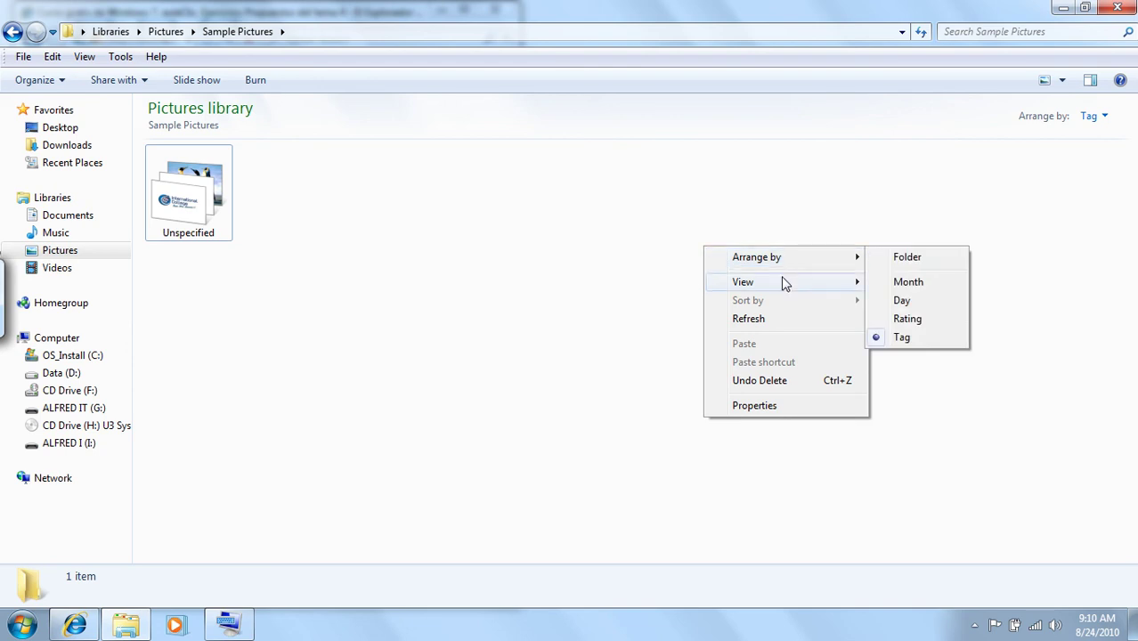
pyautogui.moveTo(784, 282)
pyautogui.moveTo(800, 259)
pyautogui.click(916, 257)
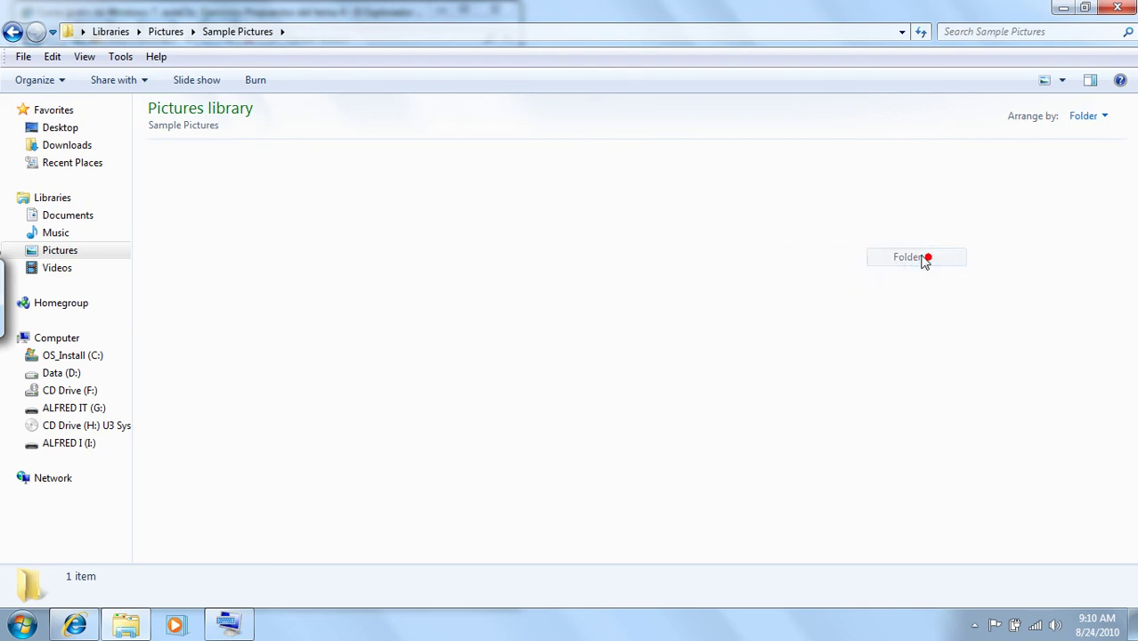
# Step: Review the sorting options and the full list of details for Sample Pictures, then close the list without changing anything
pyautogui.rightClick(559, 286)
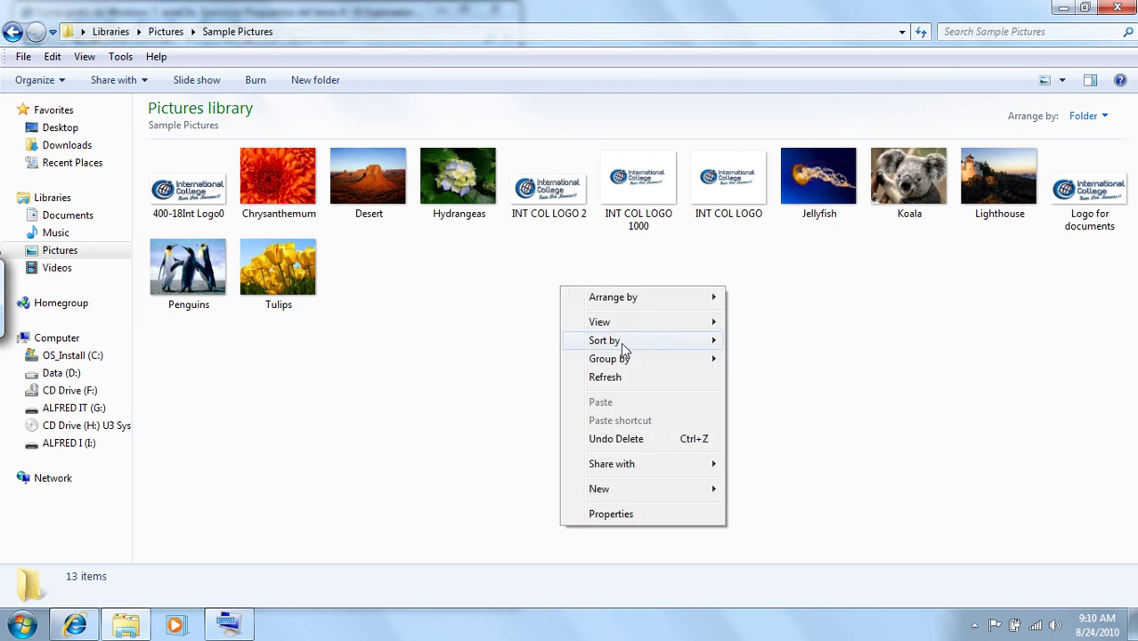
pyautogui.moveTo(623, 349)
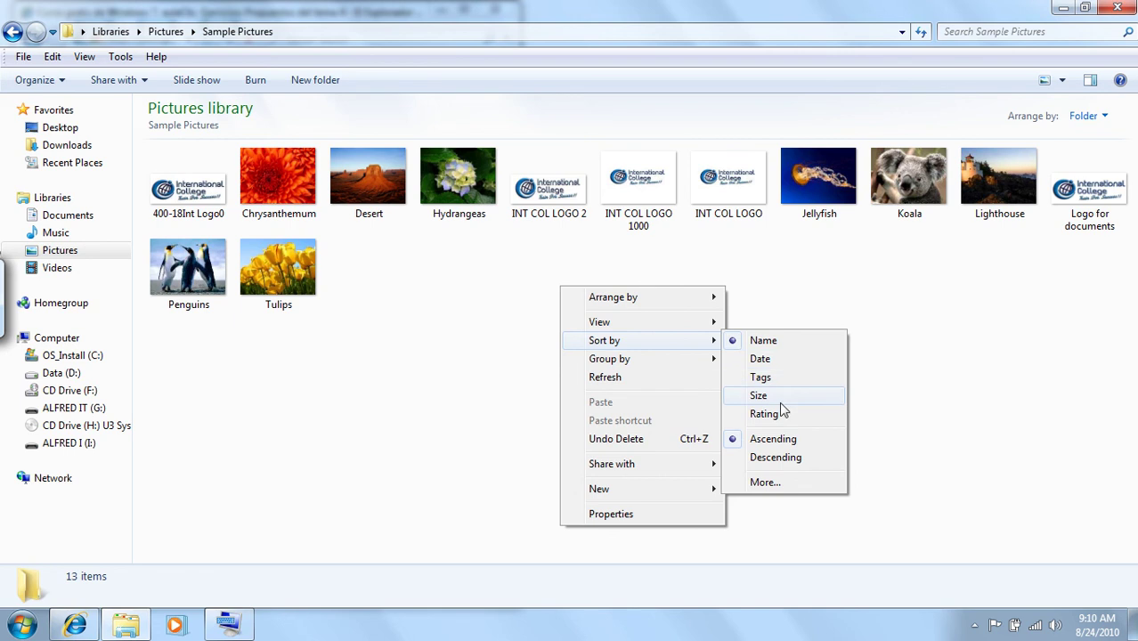
pyautogui.click(783, 482)
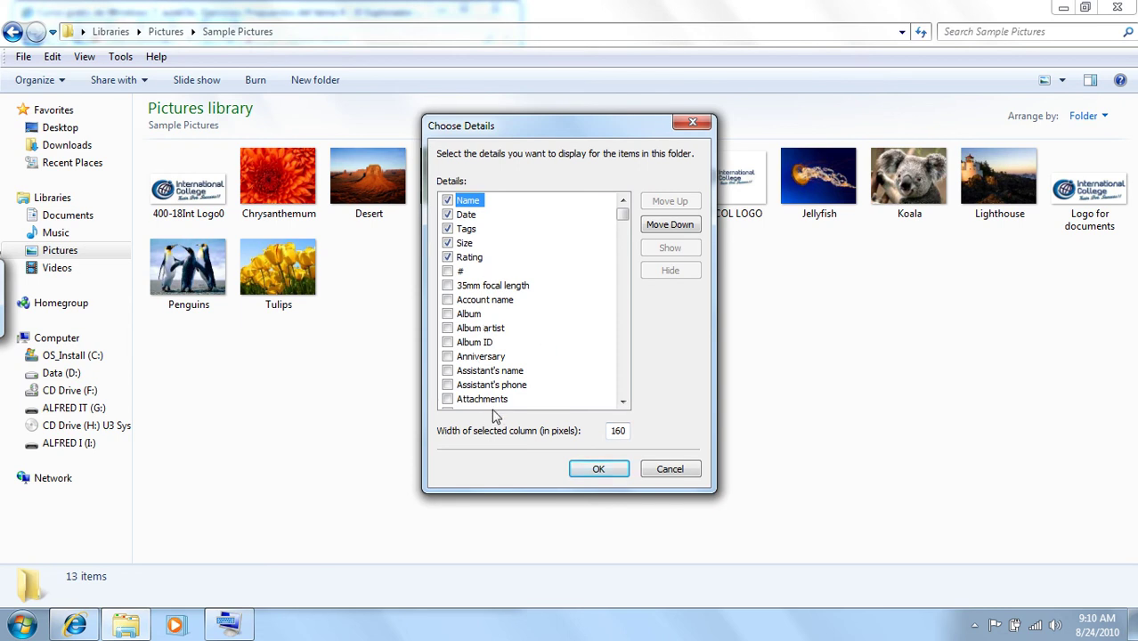
pyautogui.click(670, 469)
# Step: Group the Sample Pictures files by name
pyautogui.rightClick(572, 307)
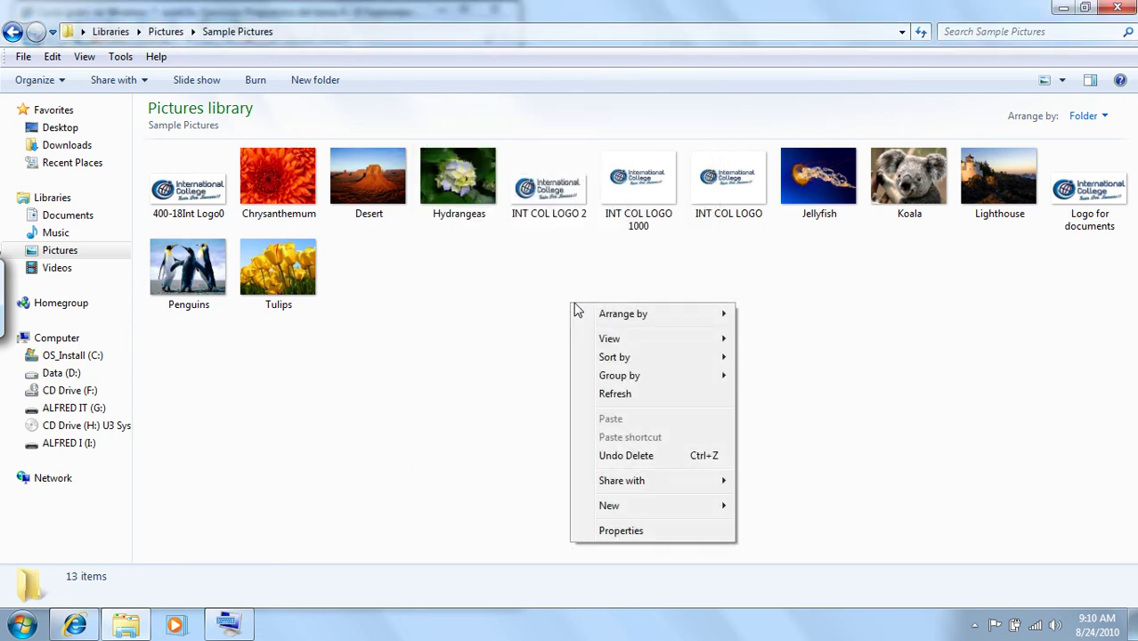
pyautogui.moveTo(655, 376)
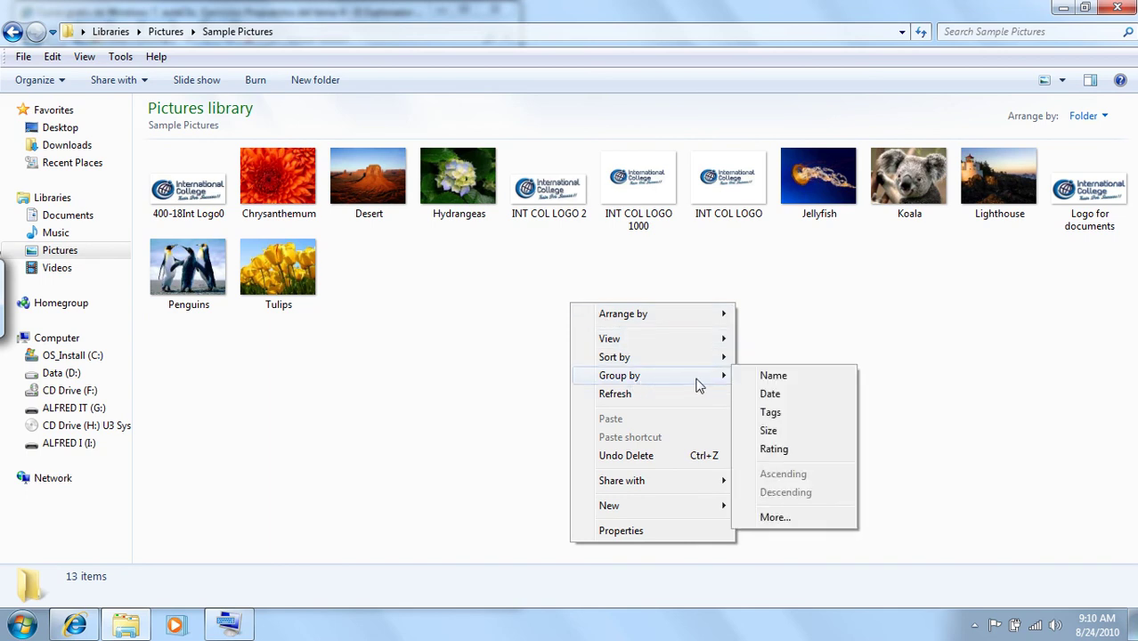
pyautogui.click(771, 376)
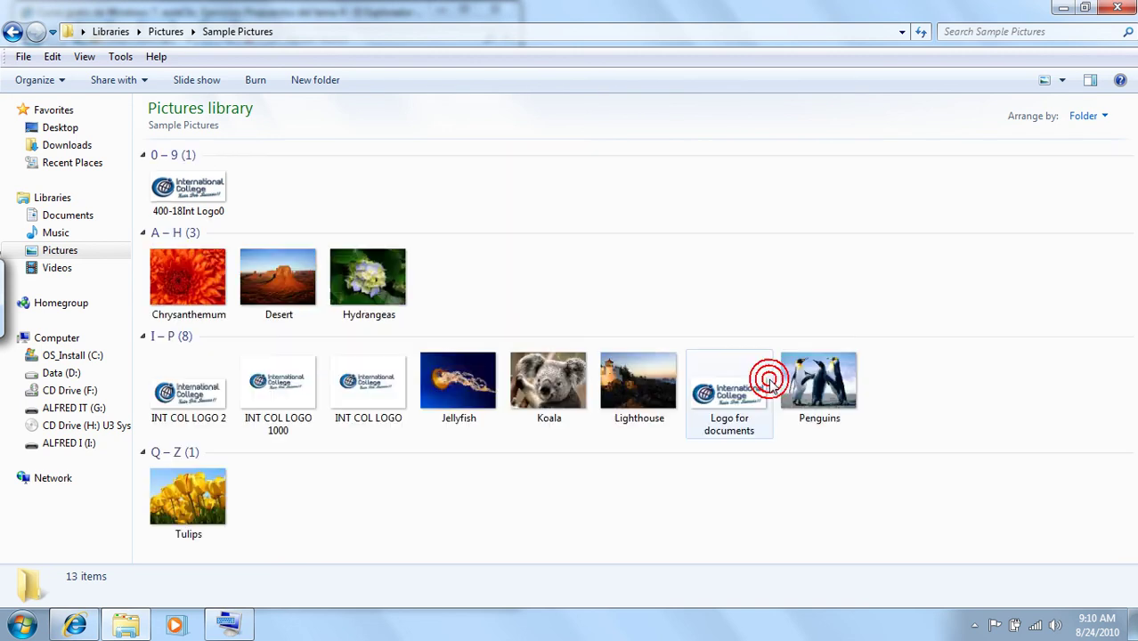
# Step: Review the arranging and sorting options for Sample Pictures, then apply the Folder arrangement
pyautogui.rightClick(630, 490)
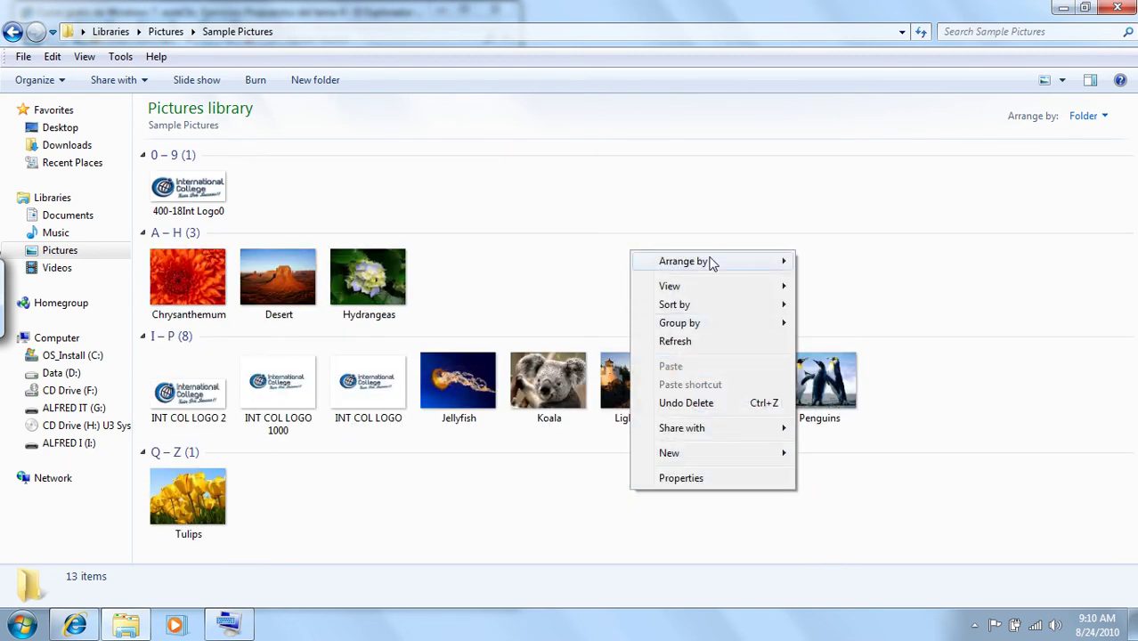
pyautogui.moveTo(711, 263)
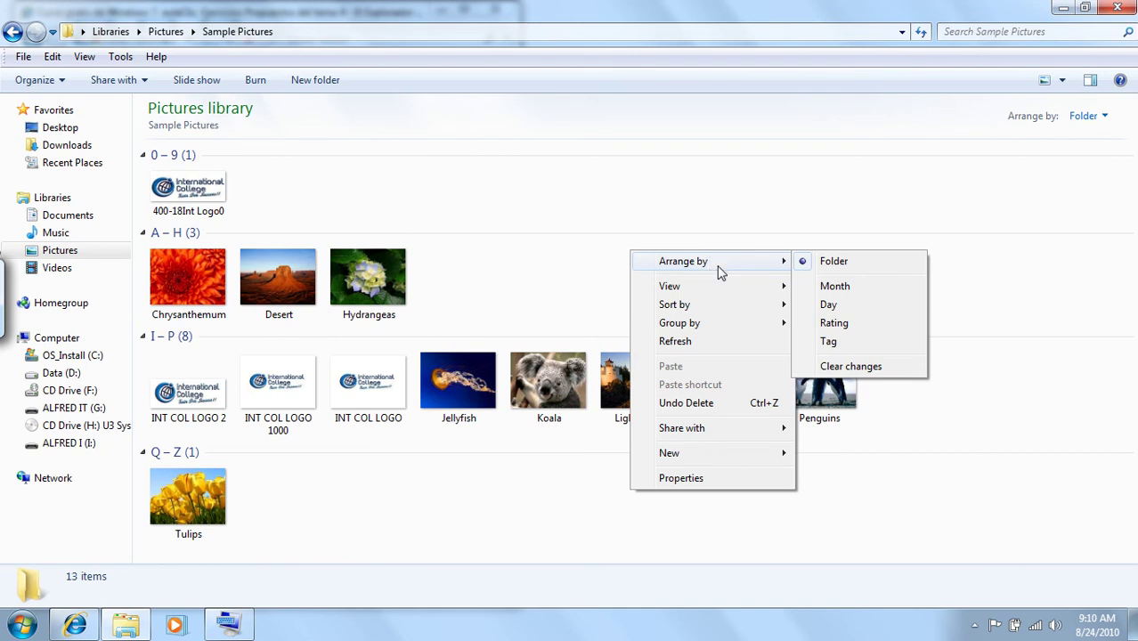
pyautogui.moveTo(731, 311)
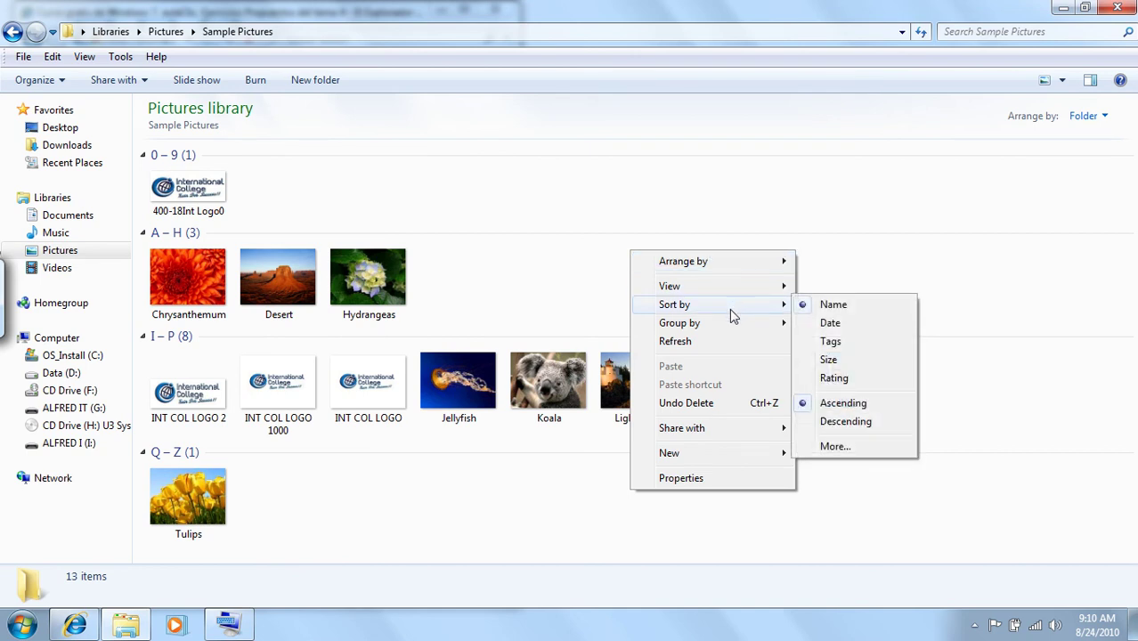
pyautogui.moveTo(727, 333)
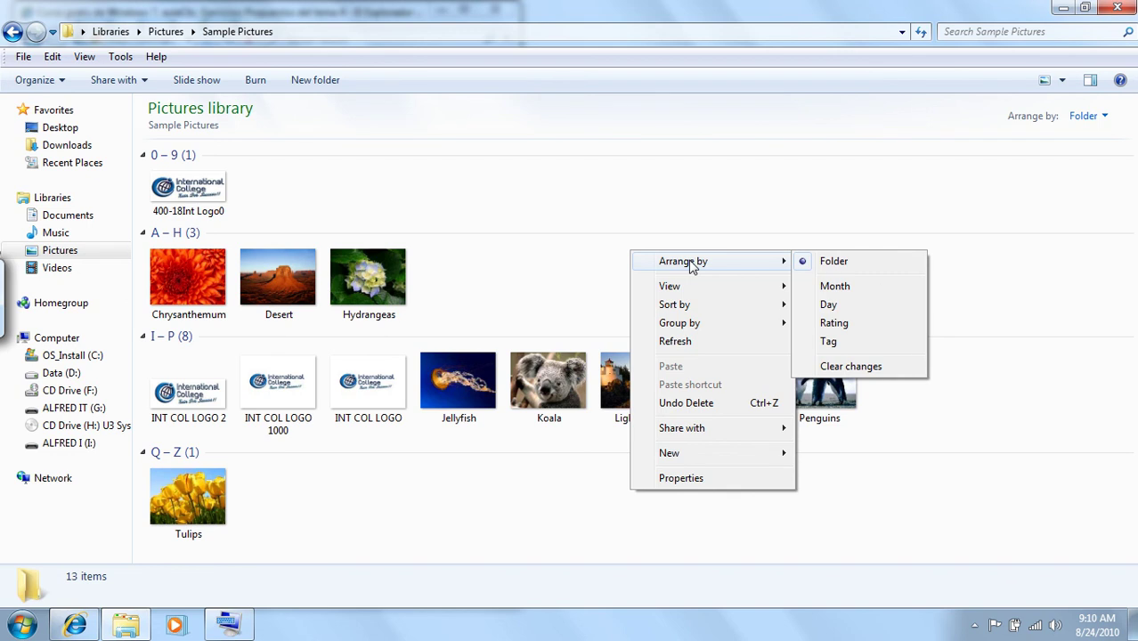
pyautogui.click(846, 264)
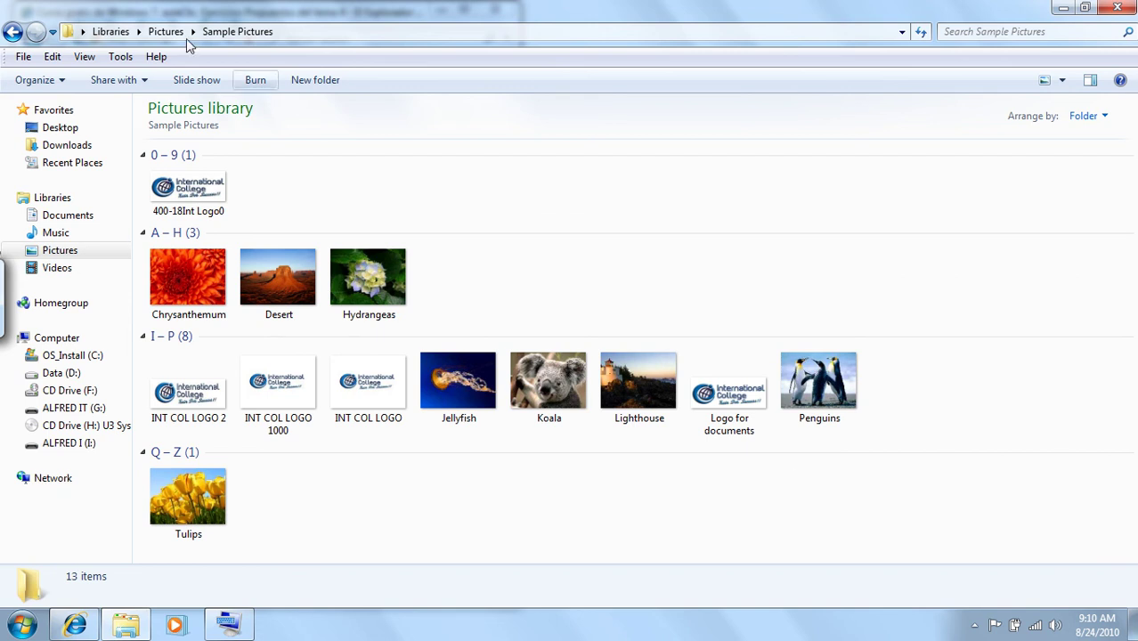
# Step: Go back through the Pictures library to the Documents library, then return forward to Sample Pictures
pyautogui.click(12, 33)
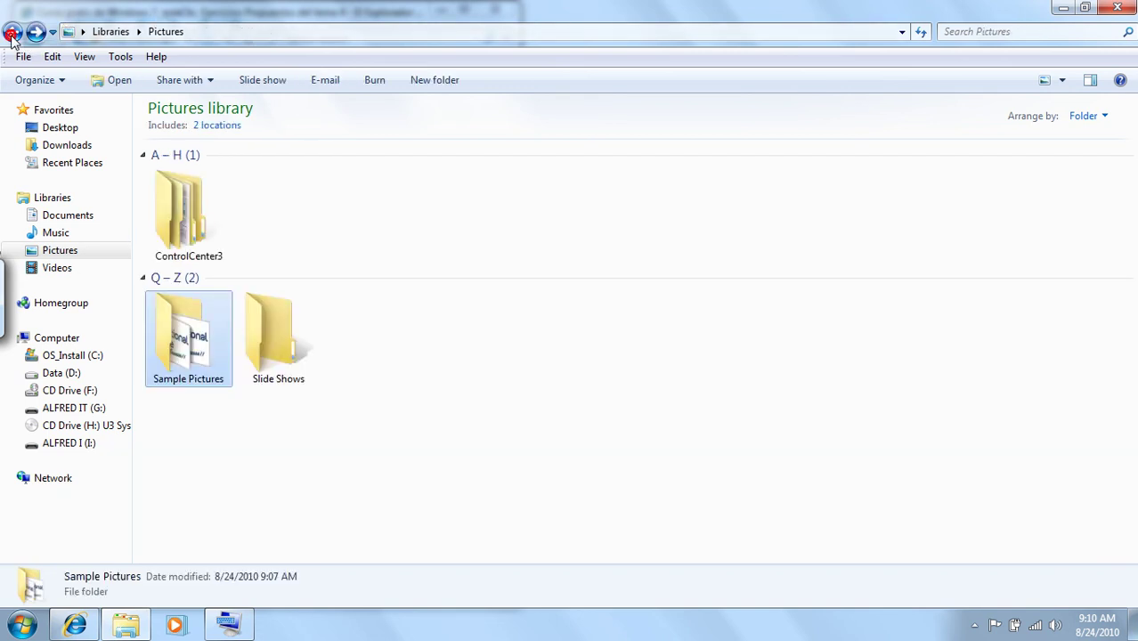
pyautogui.click(12, 33)
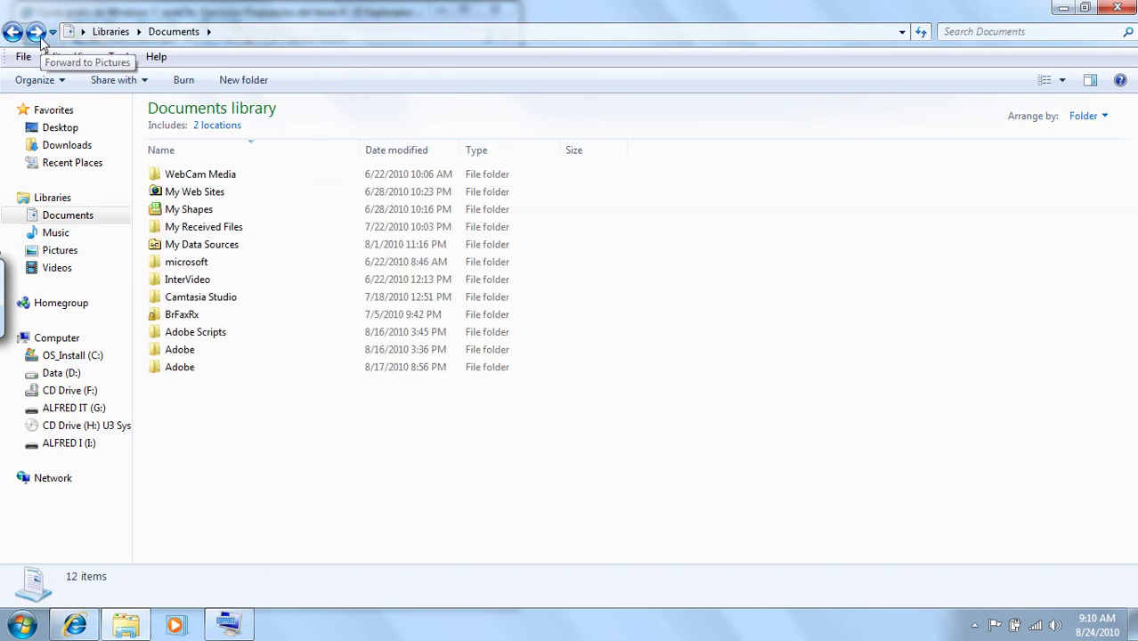
pyautogui.click(36, 32)
pyautogui.click(36, 32)
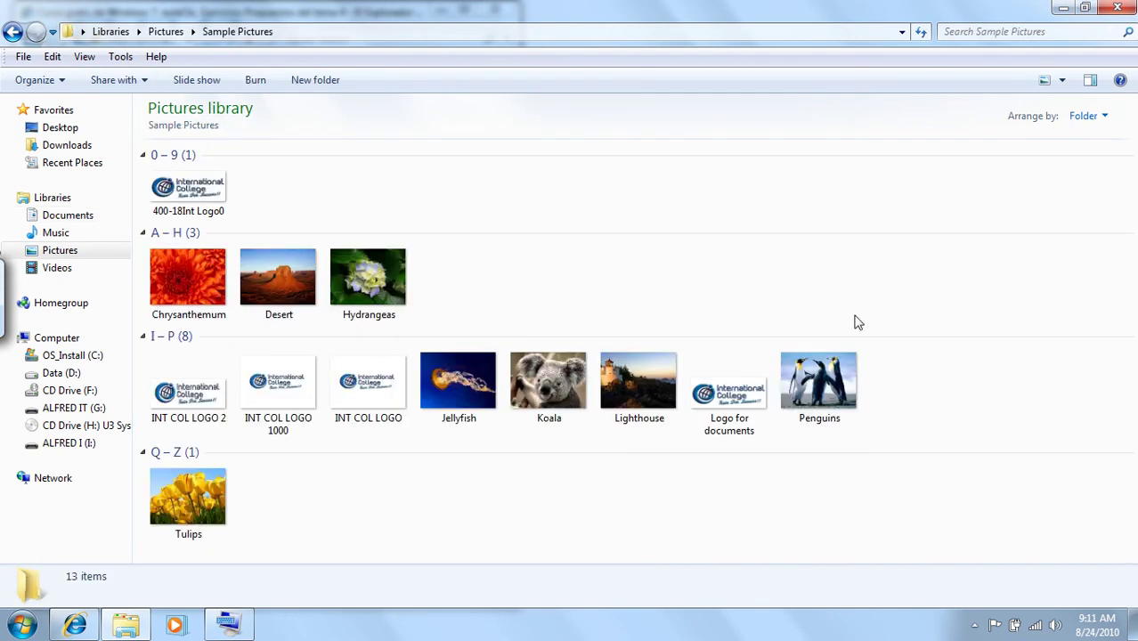
# Step: Arrange the Sample Pictures files by folder and sort them in ascending order
pyautogui.rightClick(868, 208)
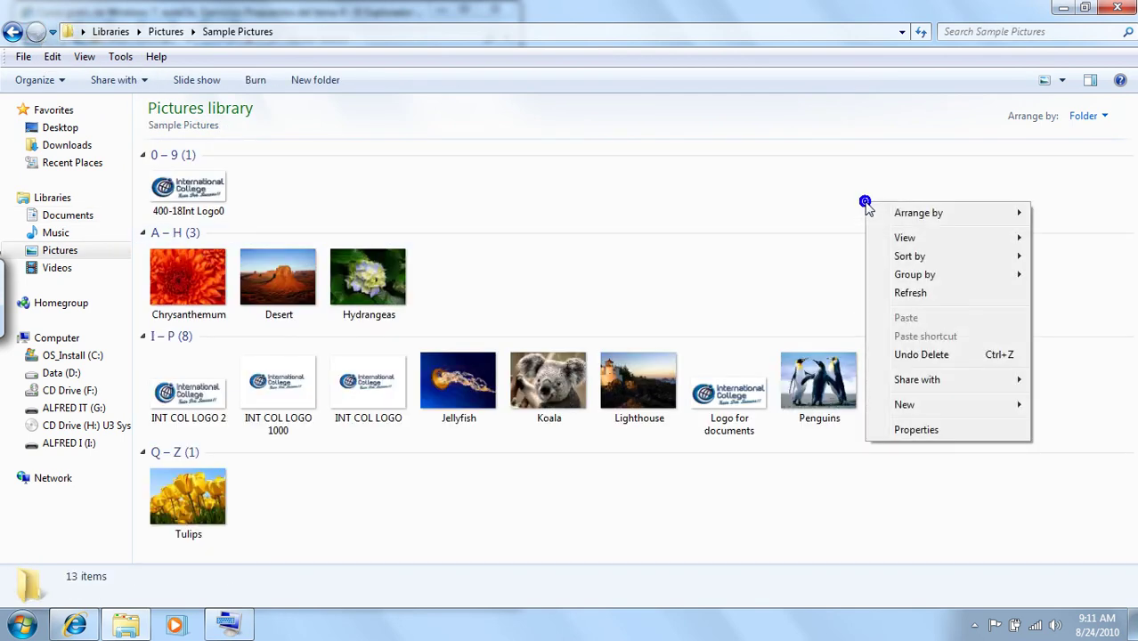
pyautogui.moveTo(923, 221)
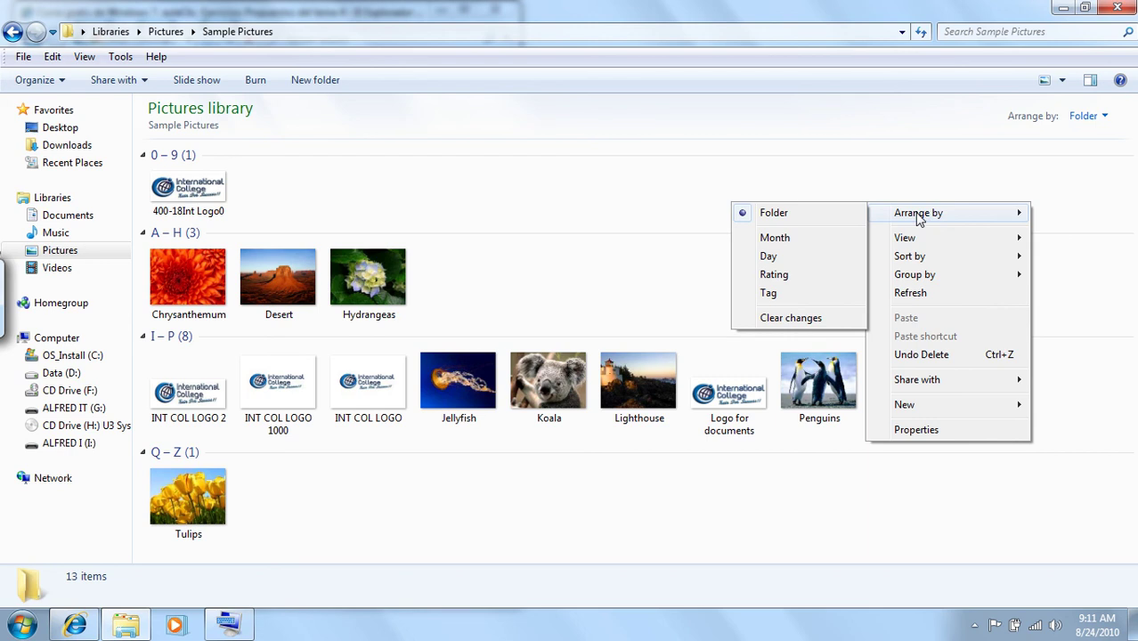
pyautogui.click(795, 213)
pyautogui.rightClick(787, 216)
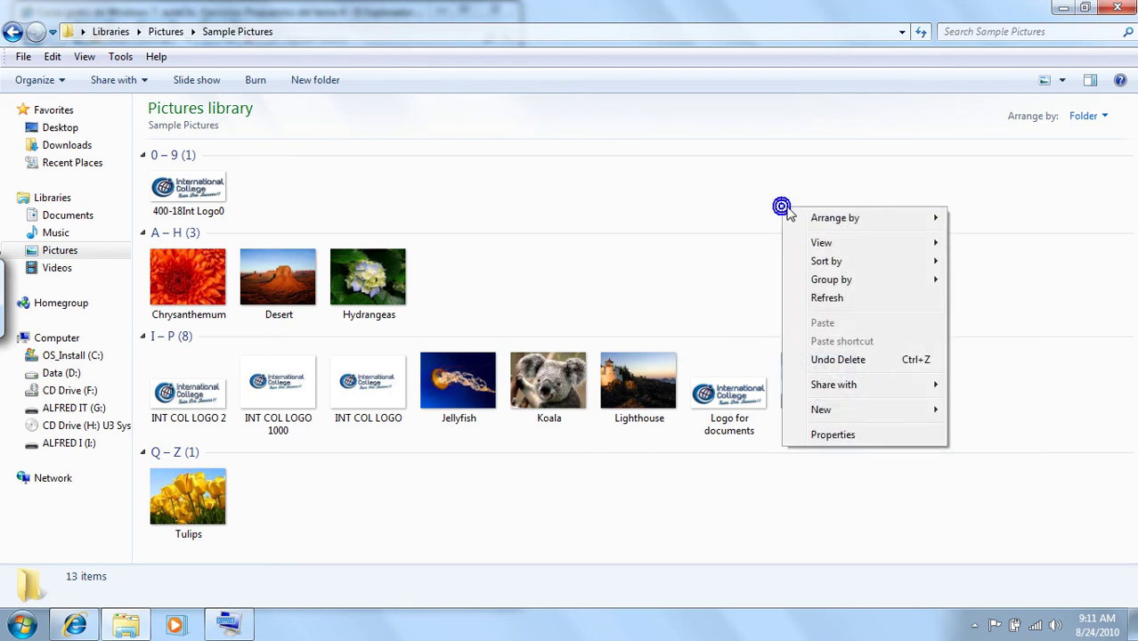
pyautogui.moveTo(840, 244)
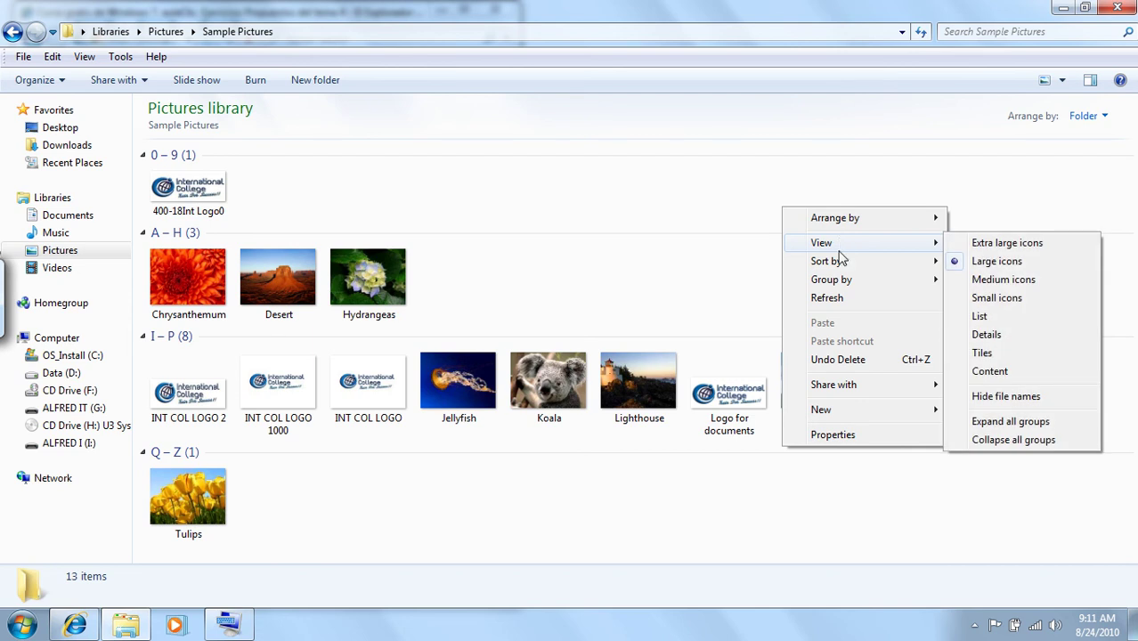
pyautogui.moveTo(838, 268)
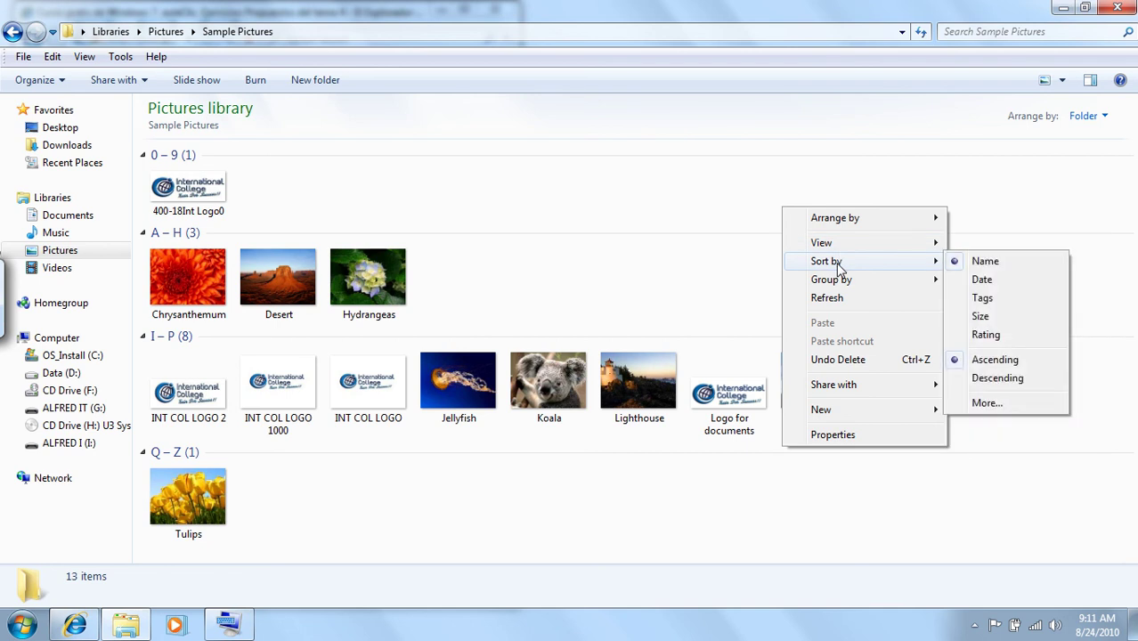
pyautogui.click(988, 362)
# Step: Group the Sample Pictures files by name in descending order
pyautogui.rightClick(879, 169)
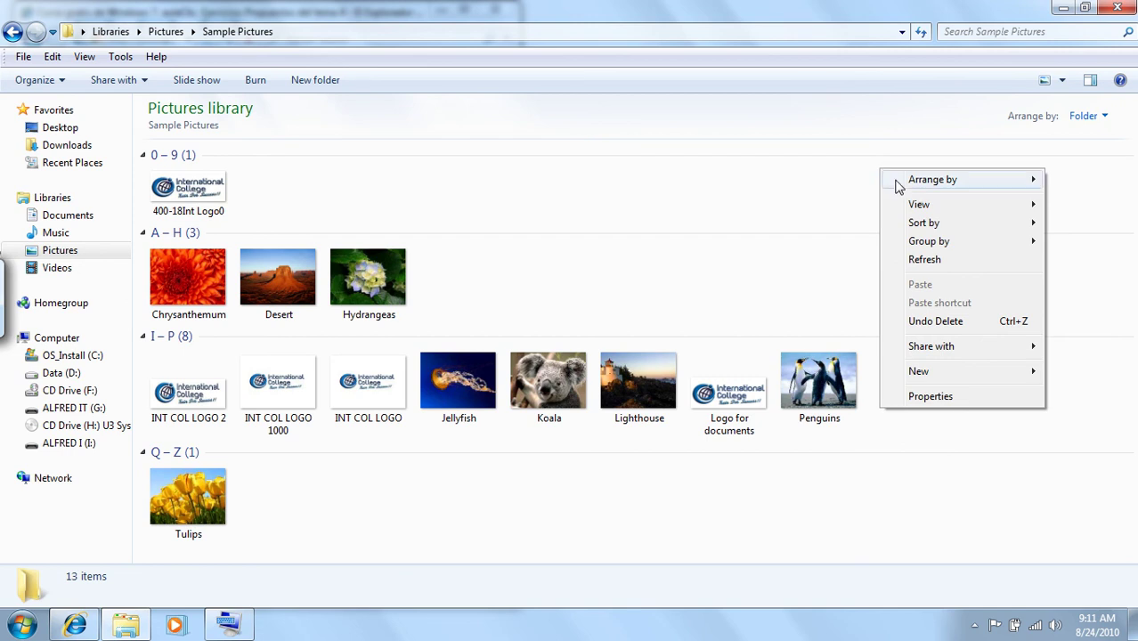
pyautogui.moveTo(932, 228)
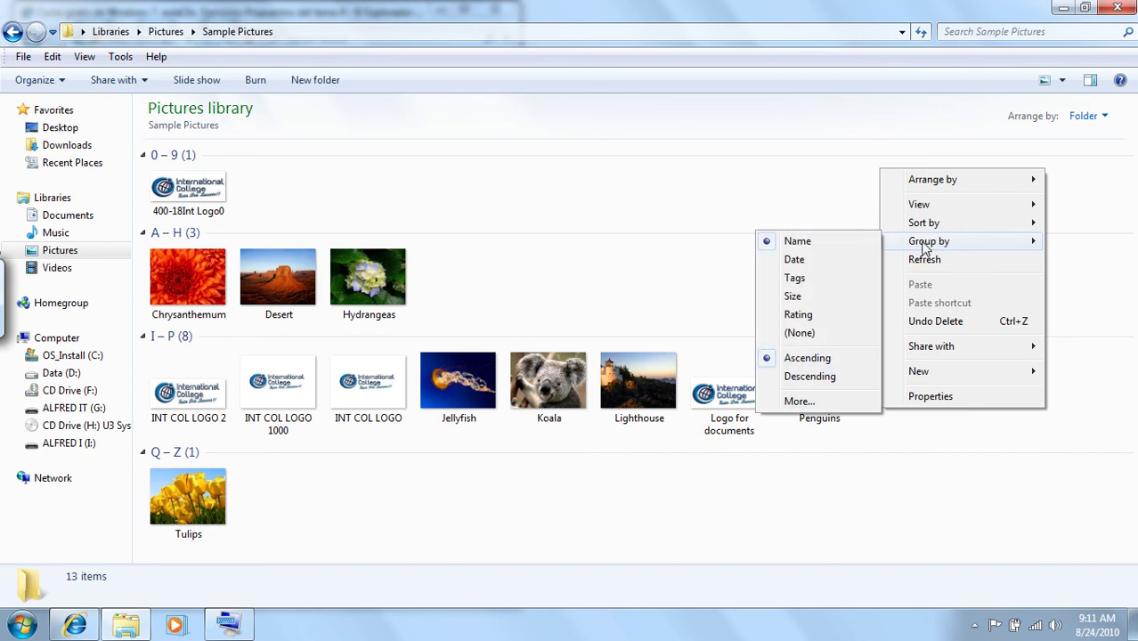
pyautogui.click(787, 243)
pyautogui.rightClick(916, 213)
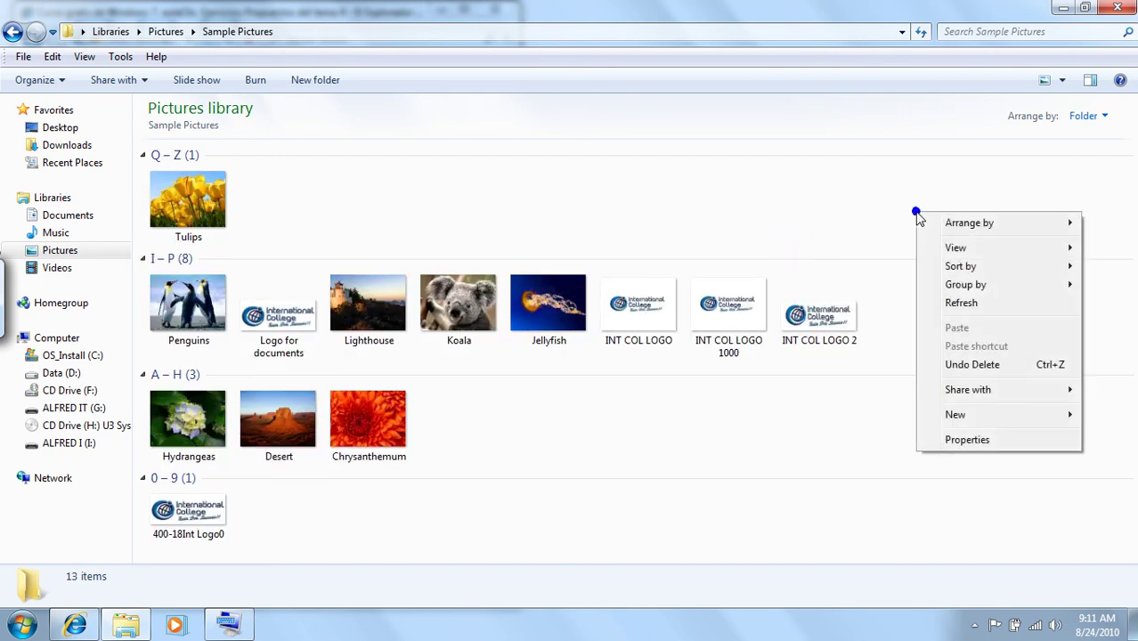
pyautogui.moveTo(951, 290)
pyautogui.click(846, 420)
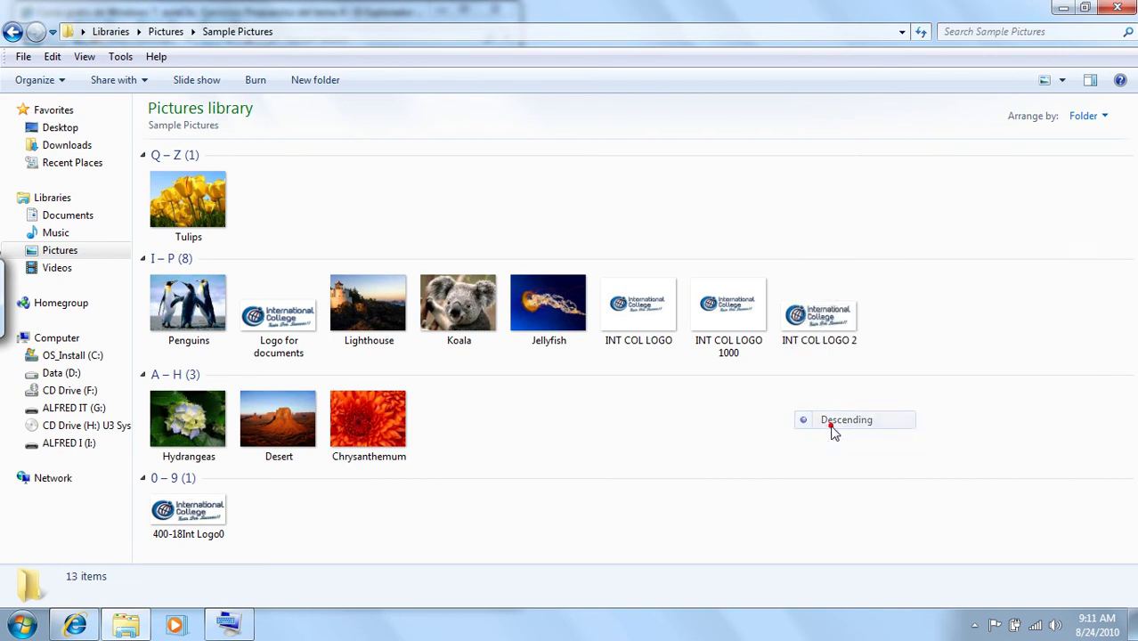
pyautogui.click(765, 515)
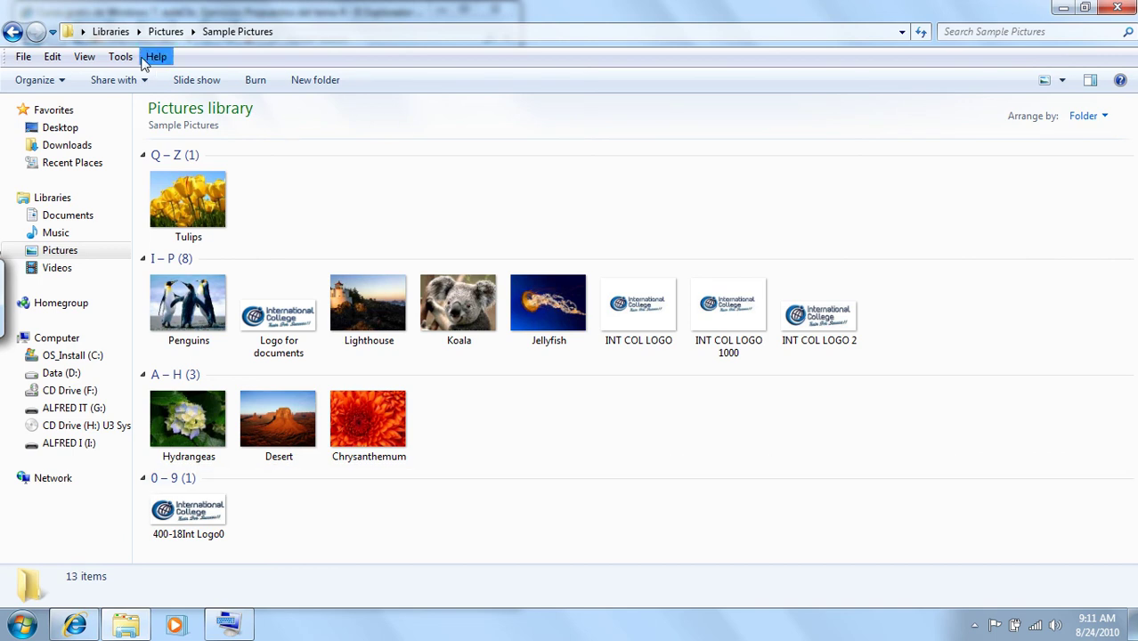
# Step: Group the Sample Pictures files by date
pyautogui.click(82, 57)
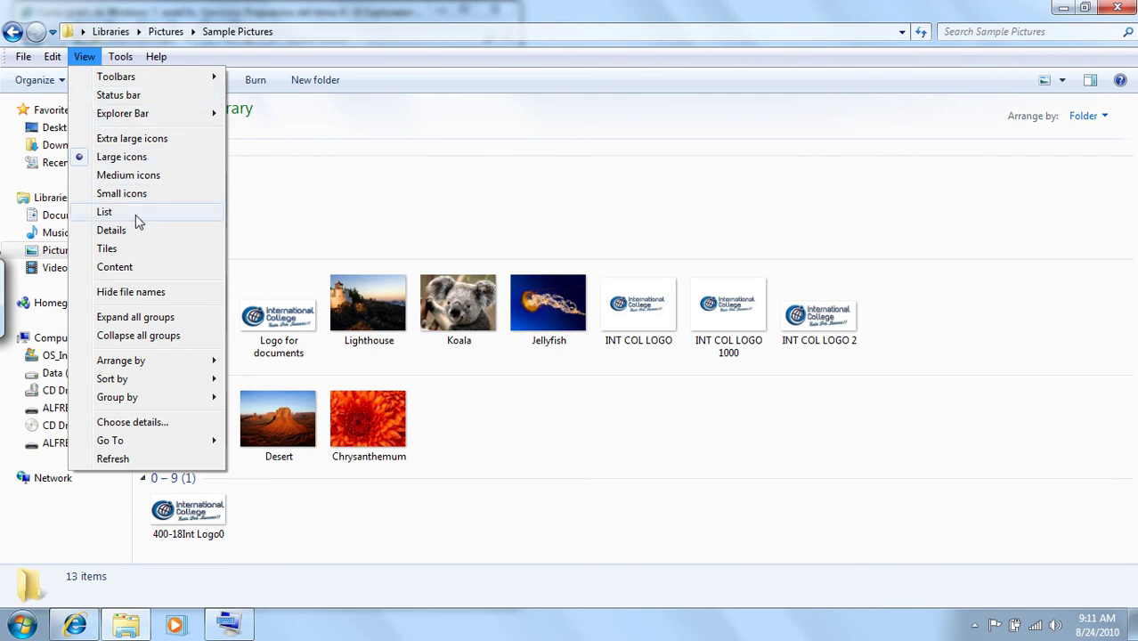
pyautogui.moveTo(159, 360)
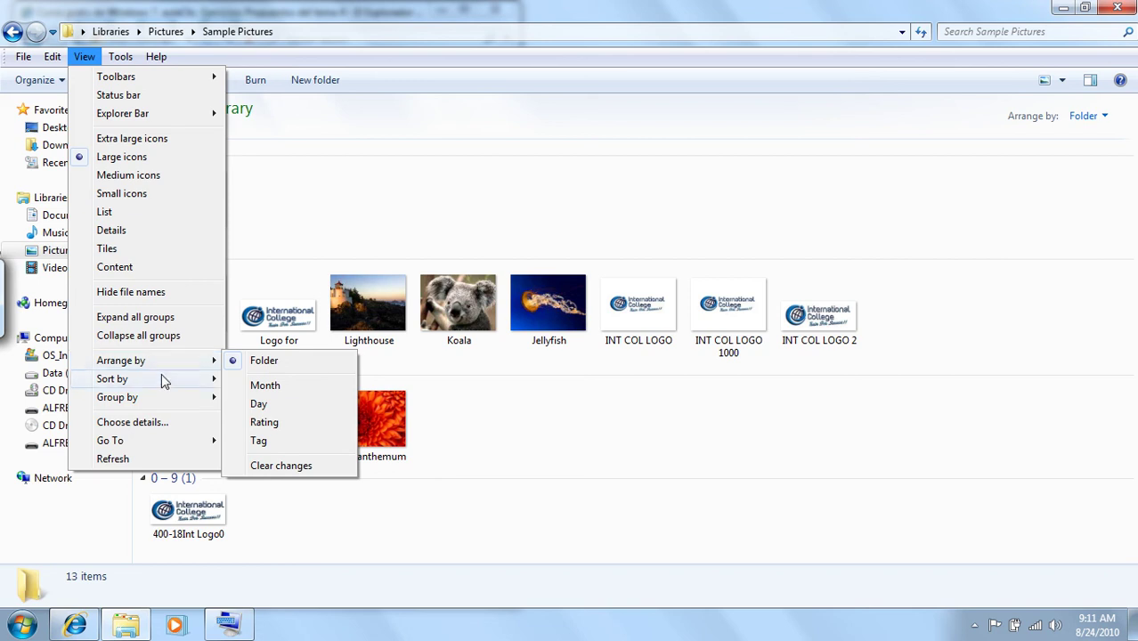
pyautogui.moveTo(163, 381)
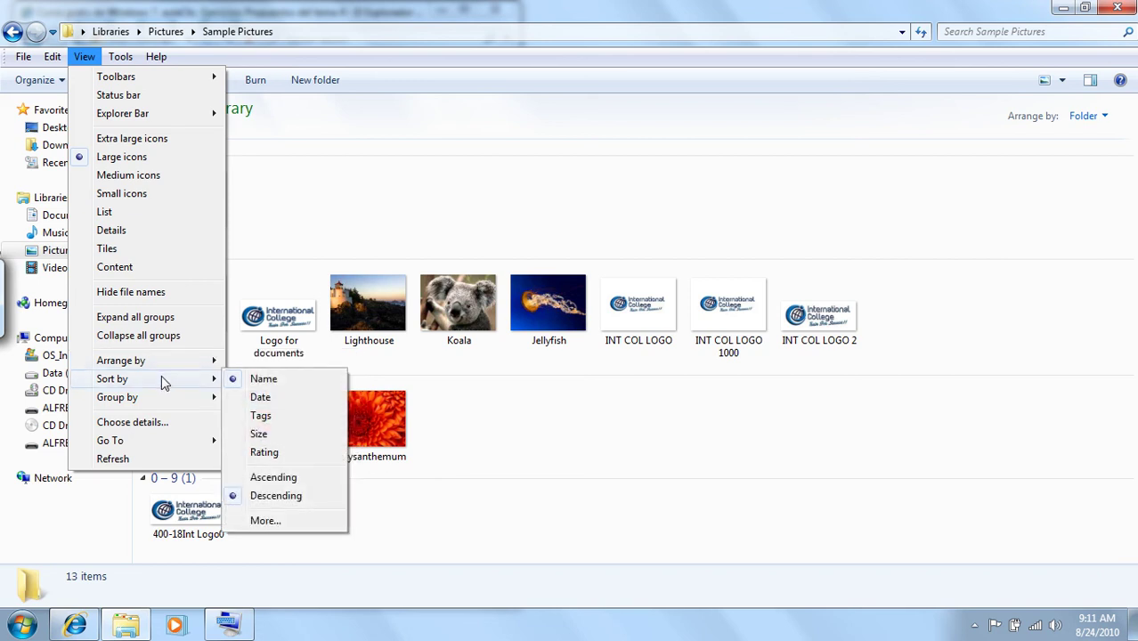
pyautogui.moveTo(155, 404)
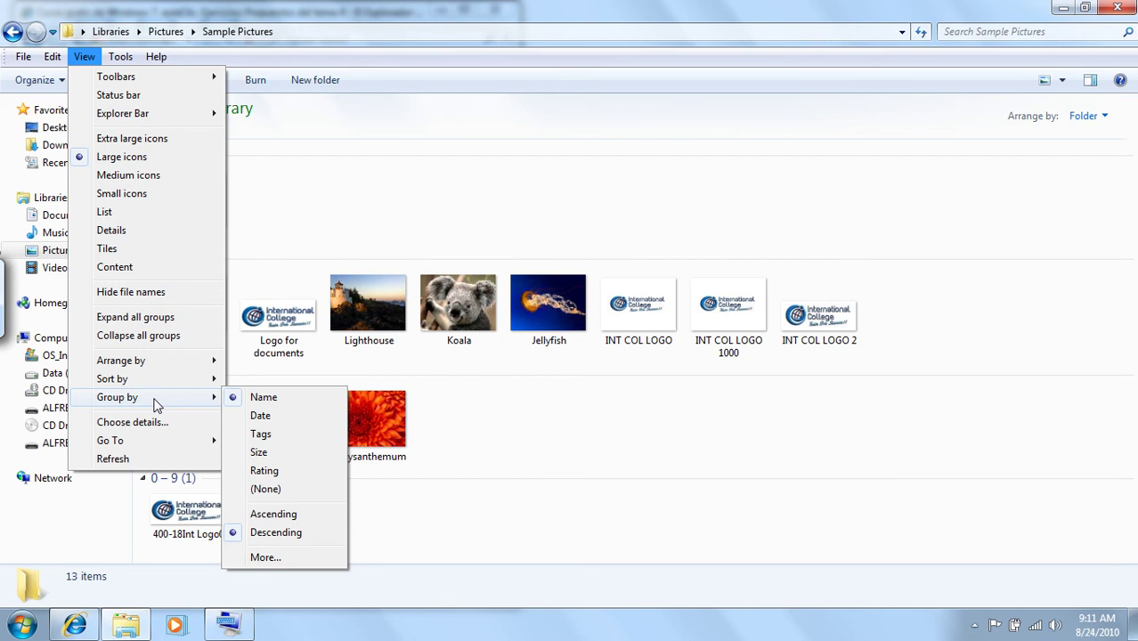
pyautogui.click(272, 419)
pyautogui.click(495, 454)
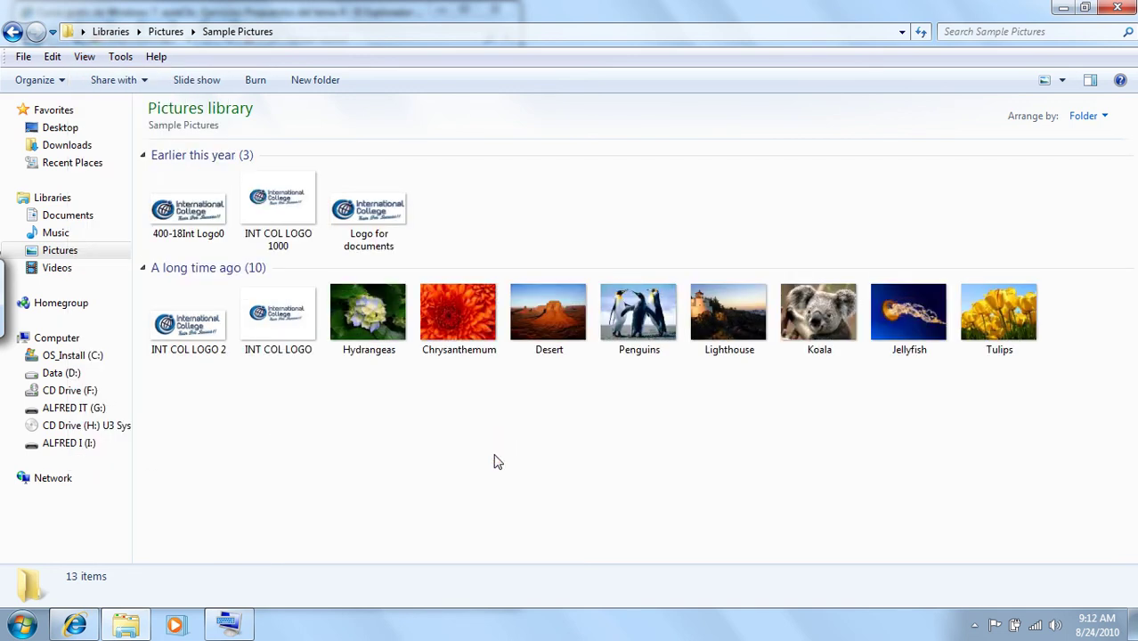
pyautogui.rightClick(501, 436)
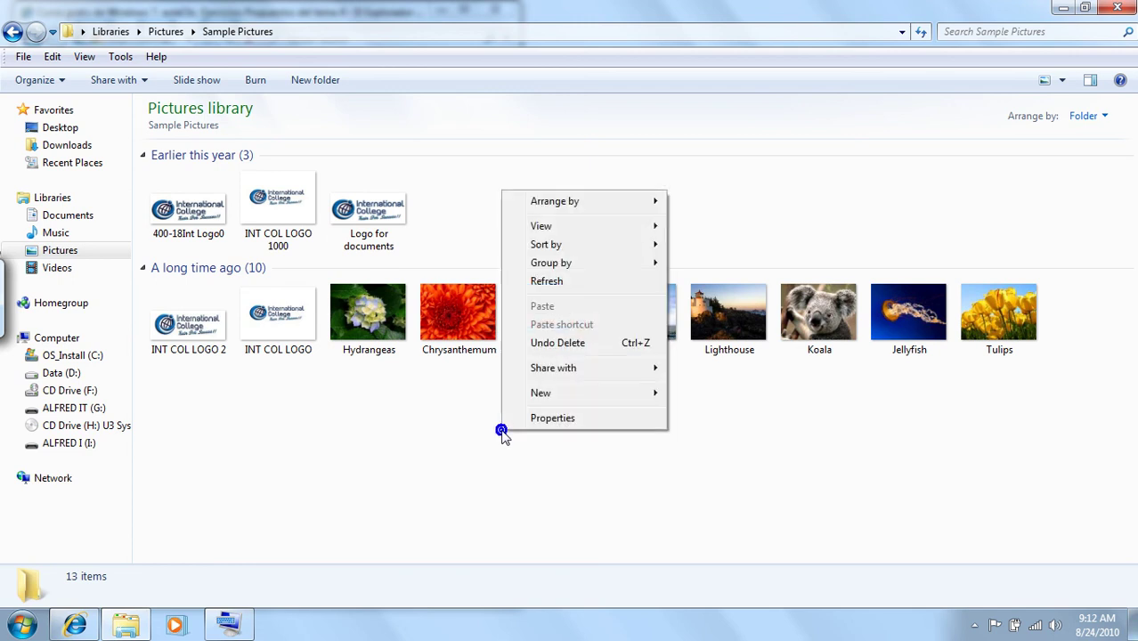
pyautogui.click(286, 393)
# Step: Display the Sample Pictures files as medium icons, then switch them back to large icons
pyautogui.click(85, 56)
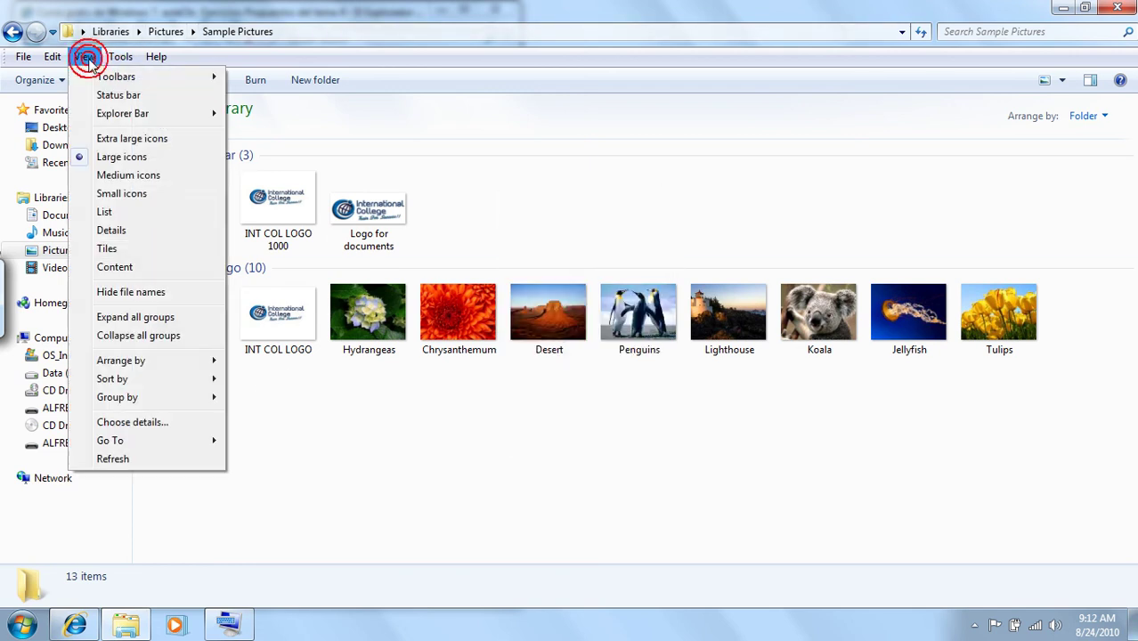
pyautogui.moveTo(114, 57)
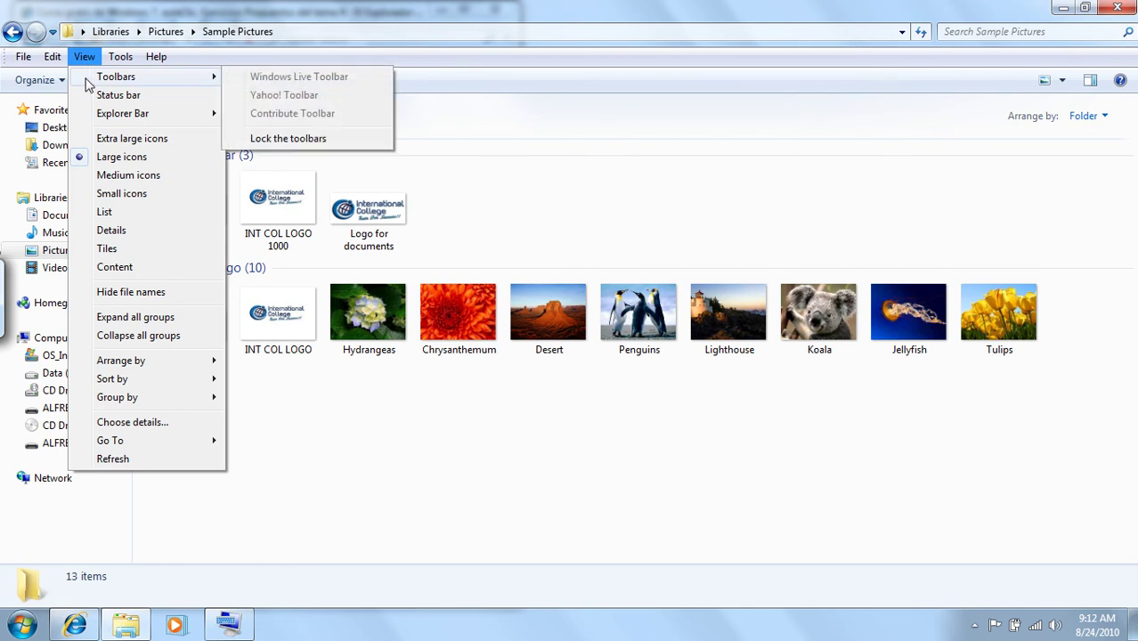
pyautogui.moveTo(111, 122)
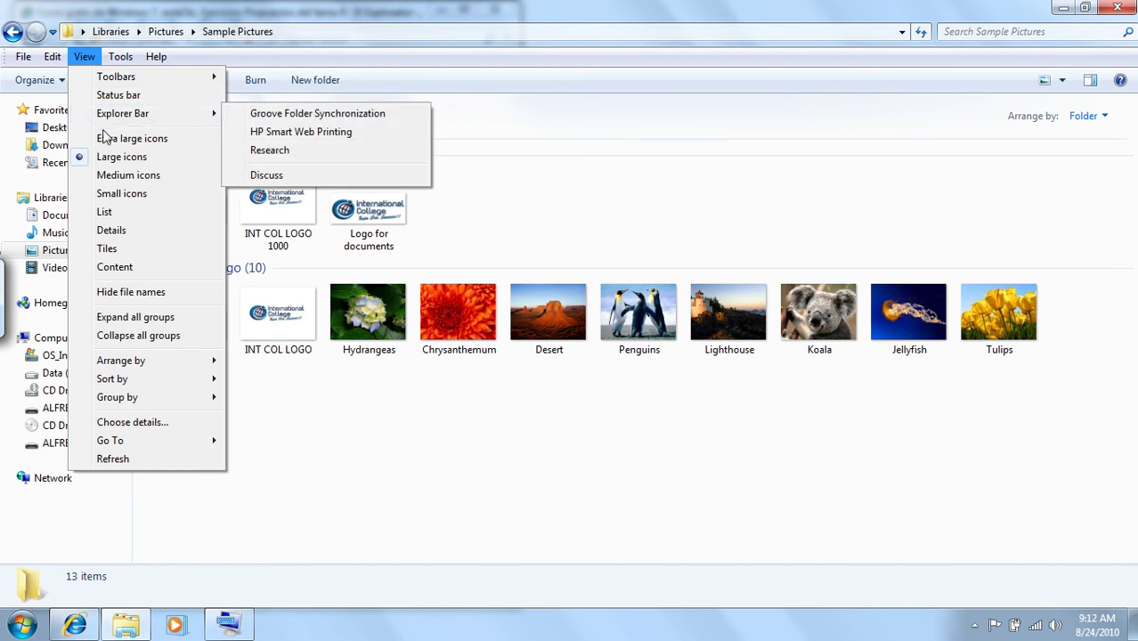
pyautogui.click(156, 178)
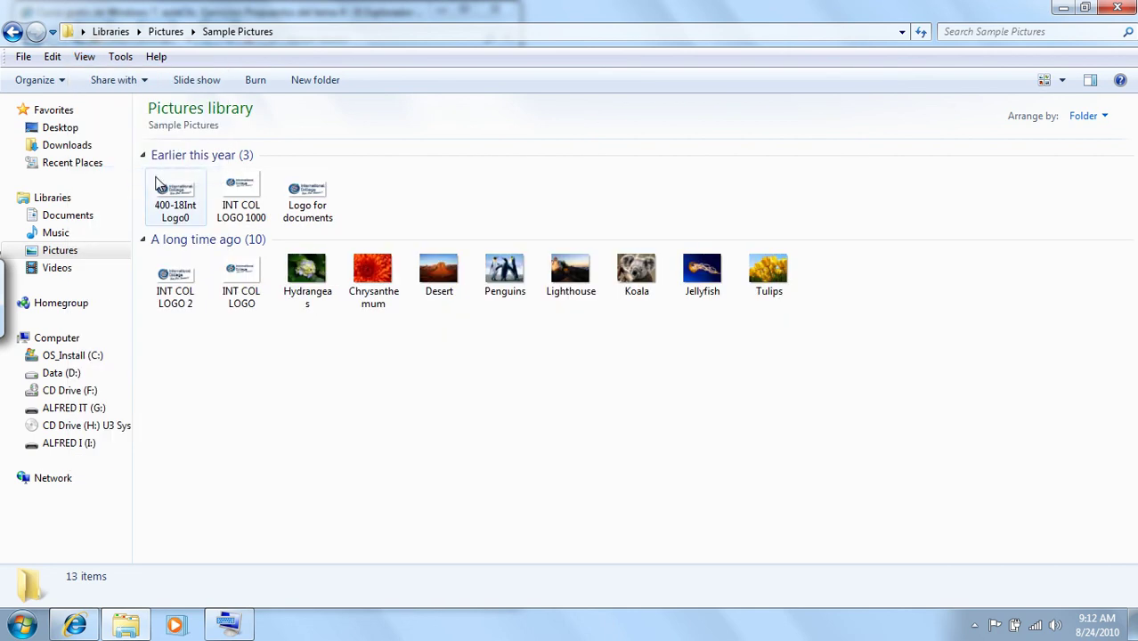
pyautogui.click(89, 57)
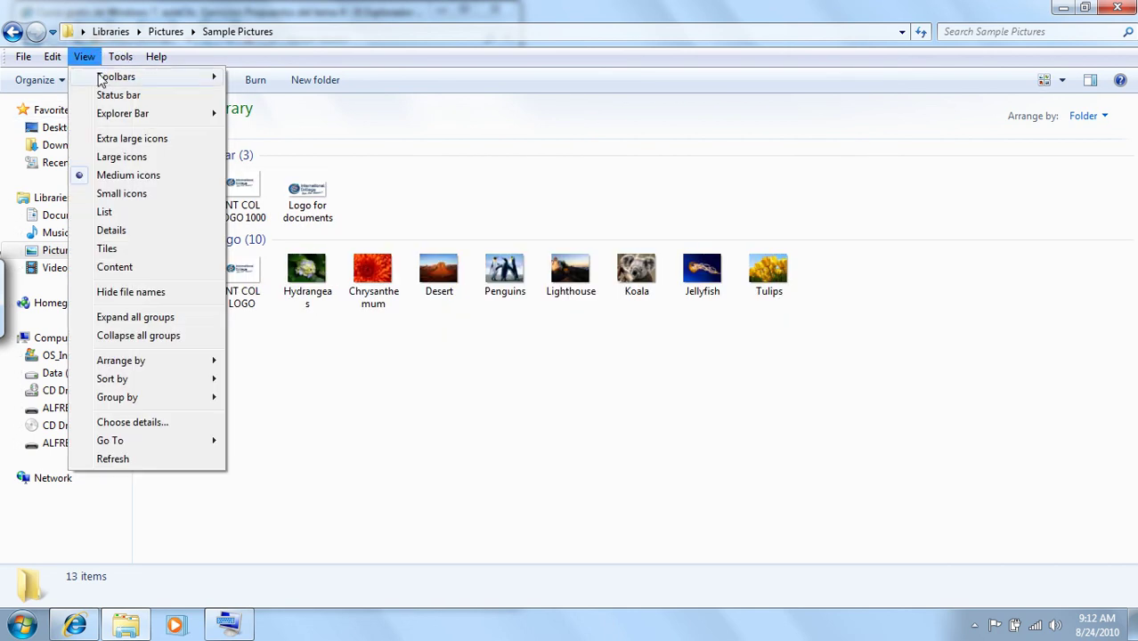
pyautogui.click(122, 158)
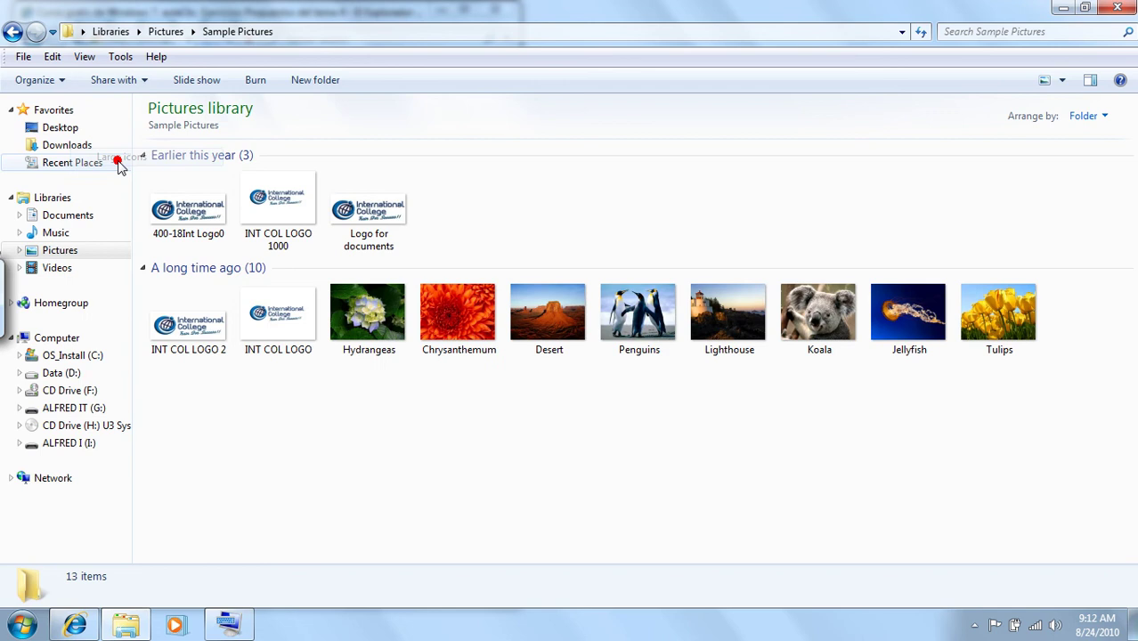
# Step: Expand all groups in Sample Pictures and go back to the Pictures library
pyautogui.click(86, 57)
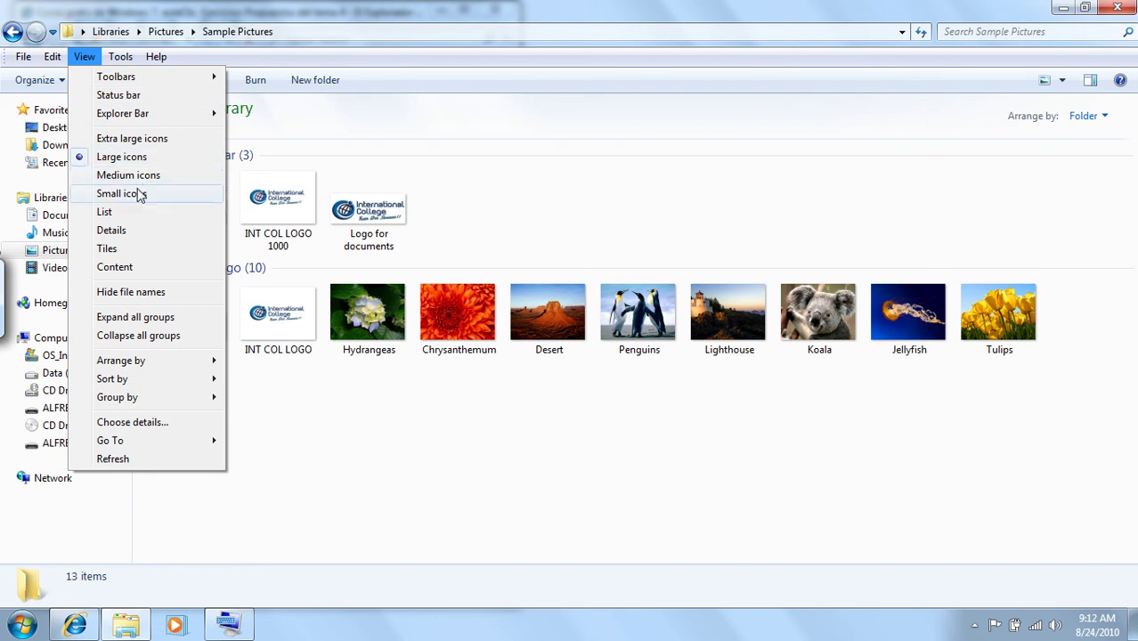
pyautogui.click(163, 319)
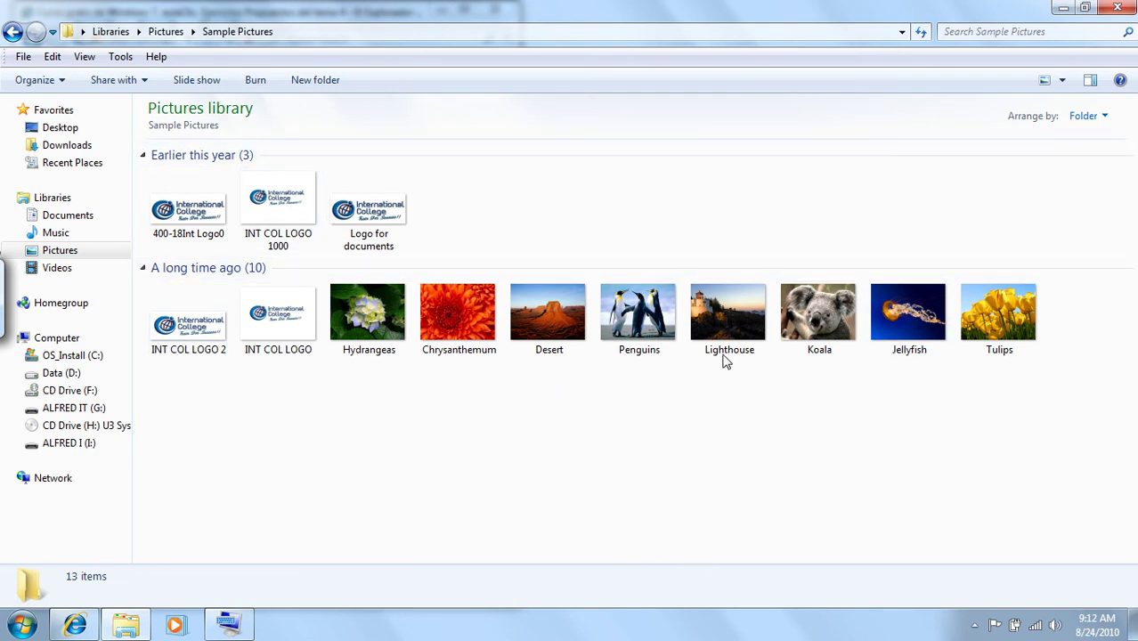
pyautogui.click(11, 33)
pyautogui.click(517, 411)
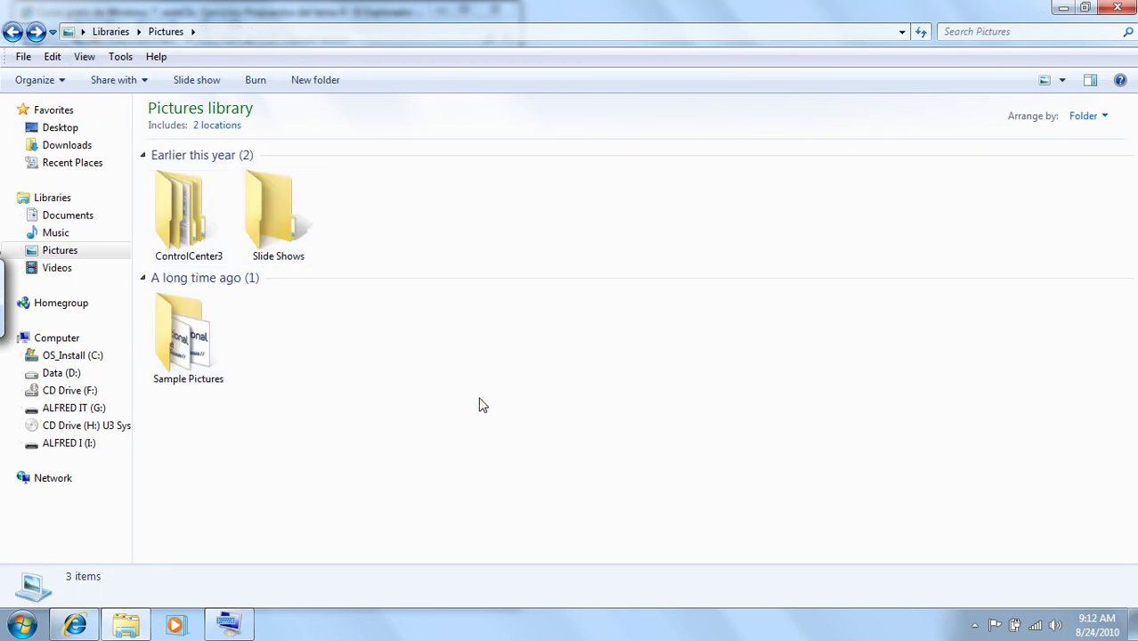
# Step: Group the contents of the Pictures library by name
pyautogui.rightClick(620, 218)
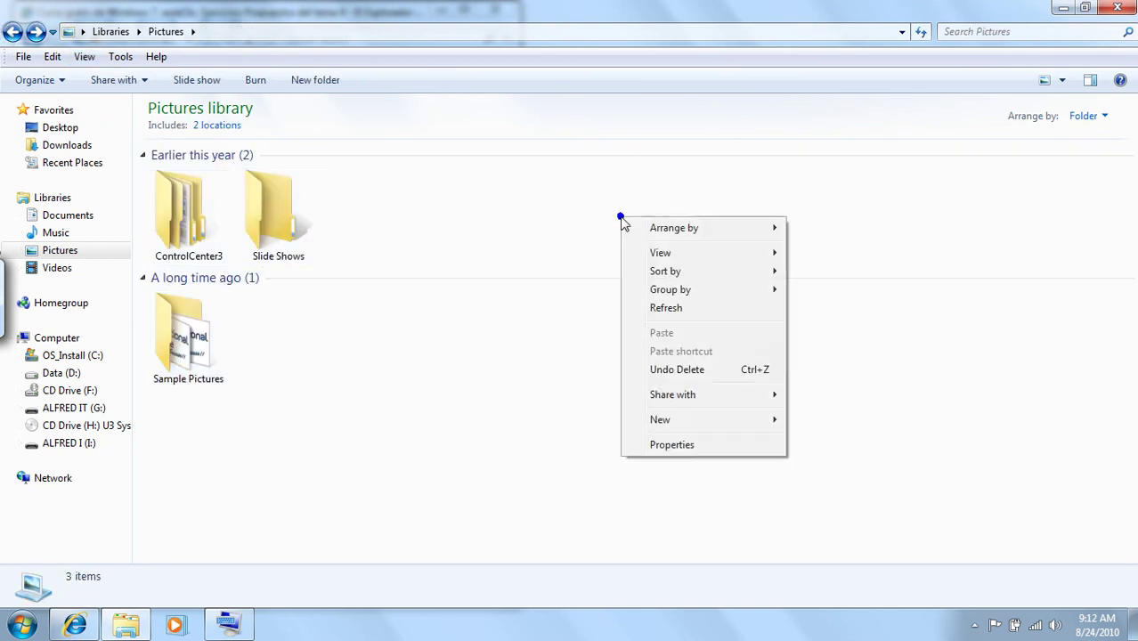
pyautogui.moveTo(686, 257)
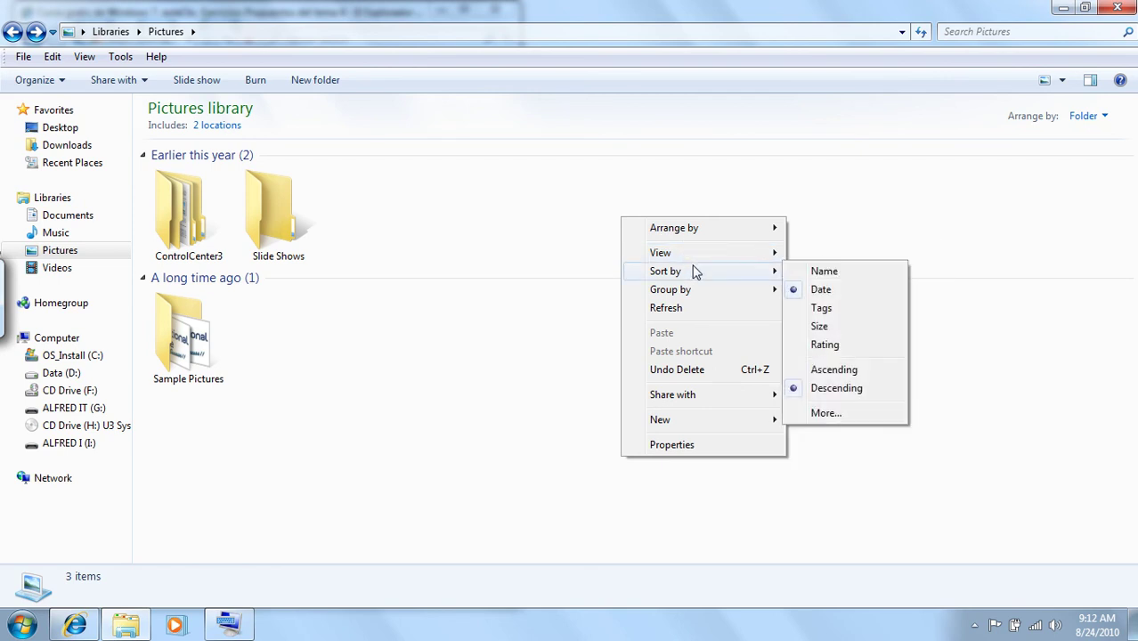
pyautogui.moveTo(694, 291)
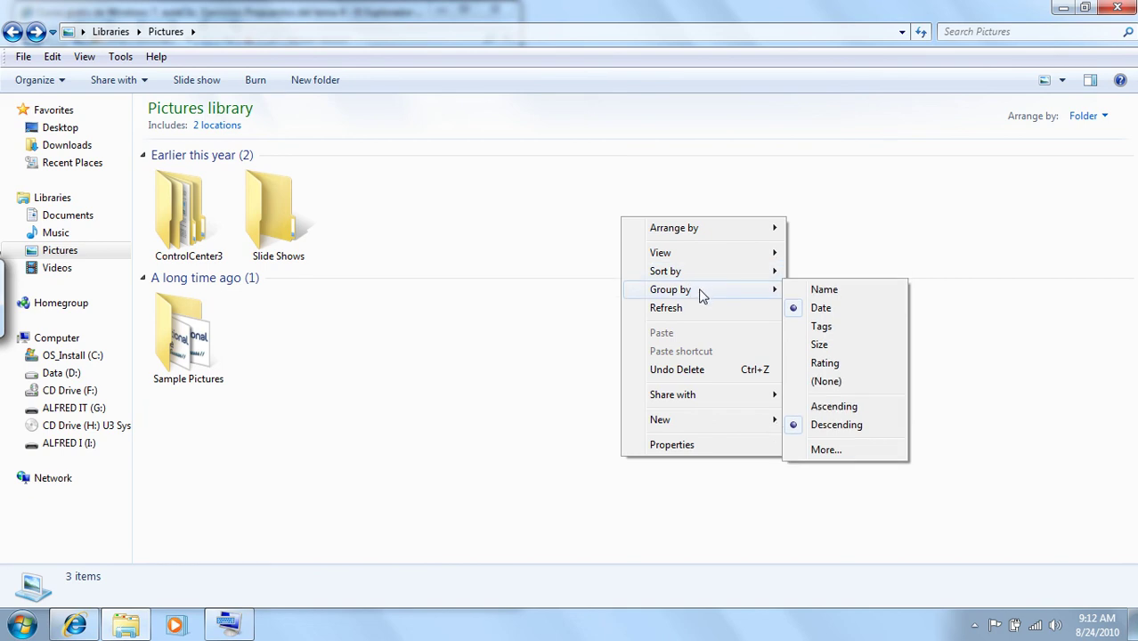
pyautogui.click(823, 289)
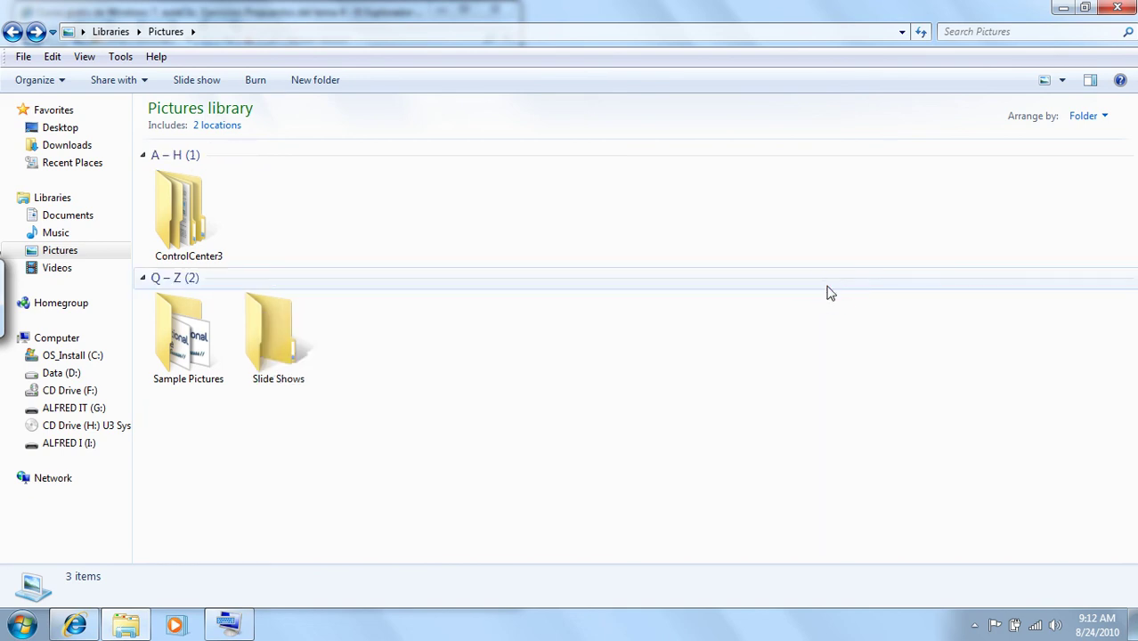
# Step: Open the additional grouping details for the Pictures library and deselect Date, keeping Name, Tags, Size and Rating selected
pyautogui.rightClick(657, 197)
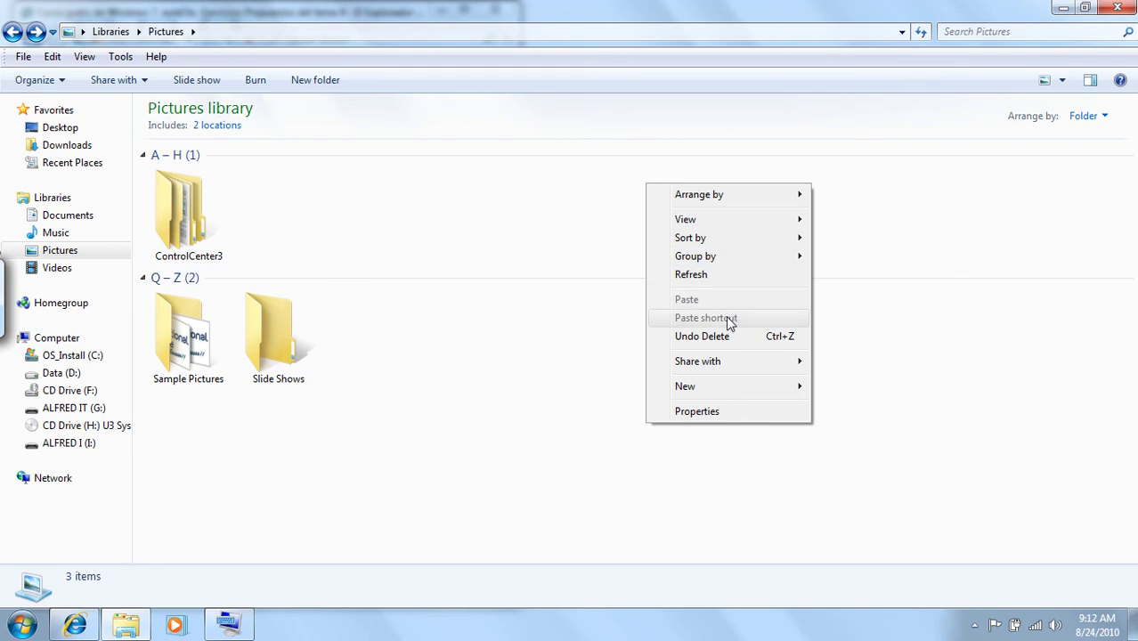
pyautogui.moveTo(723, 259)
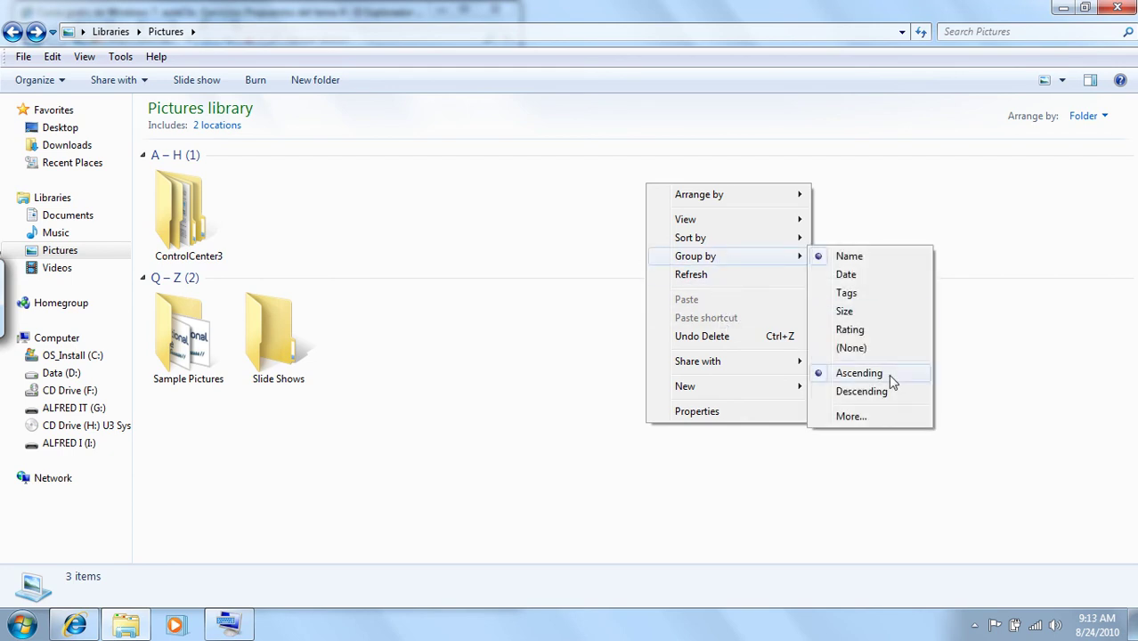
pyautogui.click(853, 418)
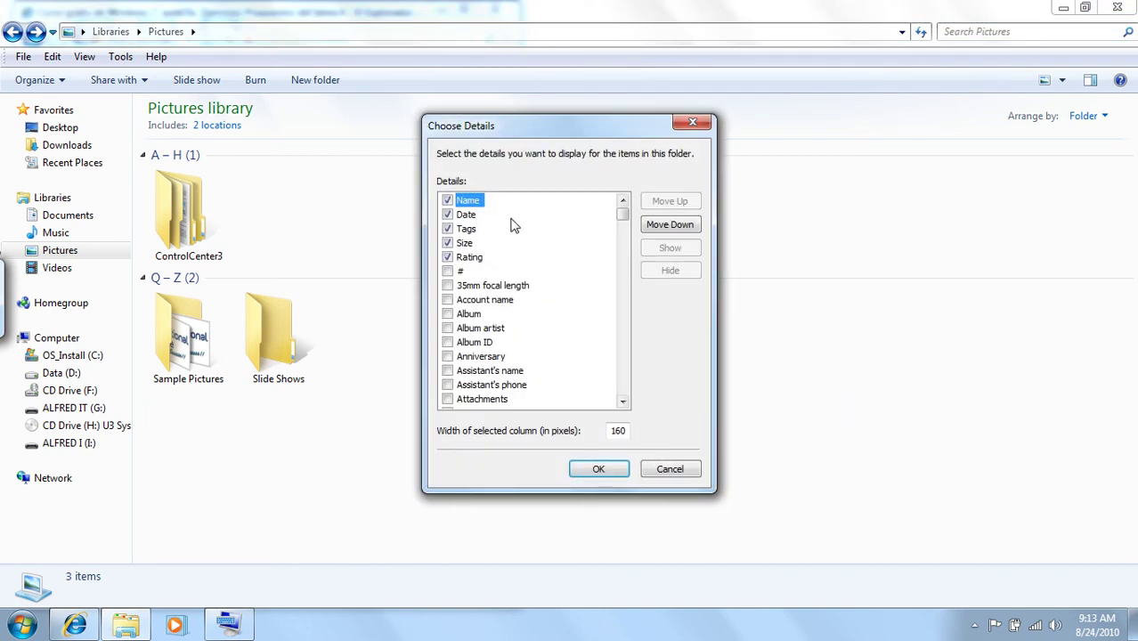
pyautogui.click(447, 201)
pyautogui.click(447, 257)
pyautogui.click(447, 214)
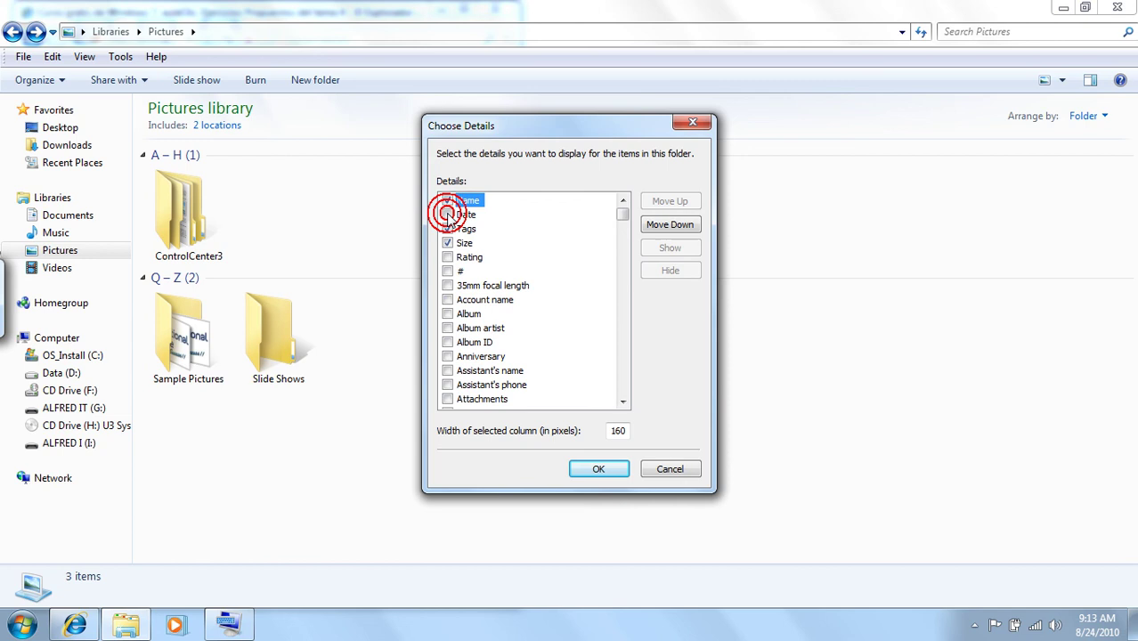
pyautogui.click(447, 257)
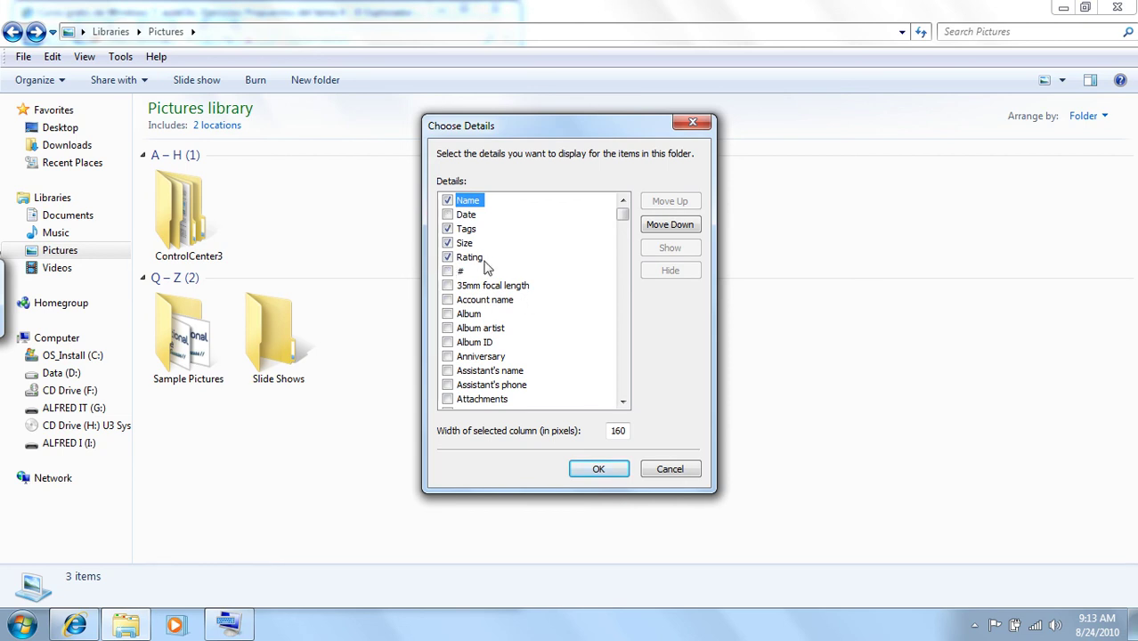
pyautogui.click(600, 469)
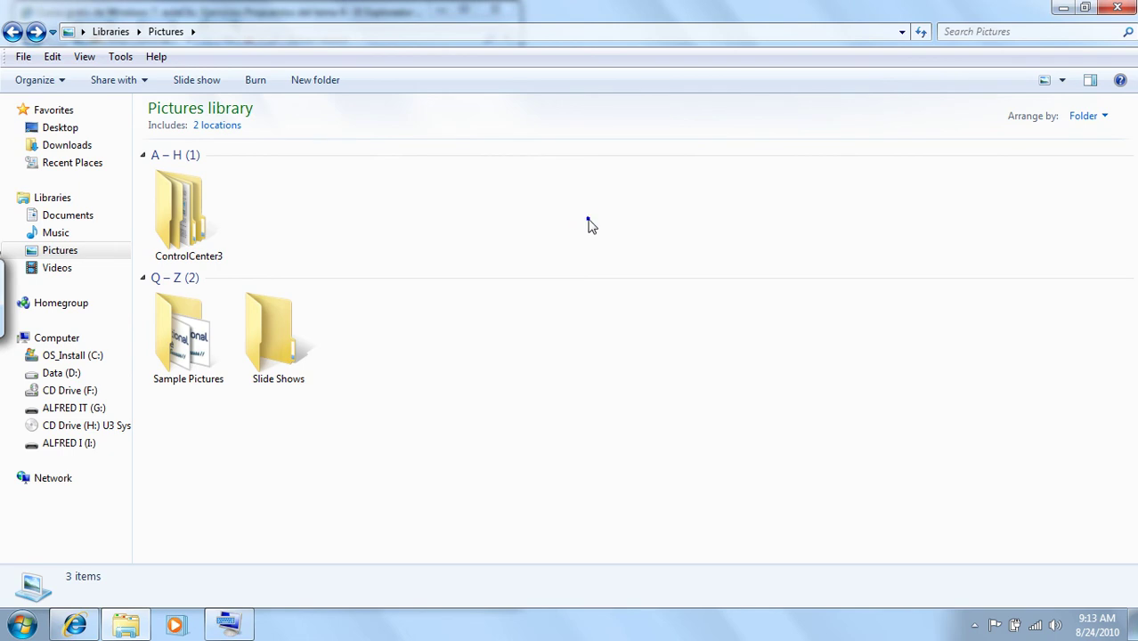
# Step: Check the properties of the Pictures library and open the Sample Pictures folder
pyautogui.rightClick(587, 222)
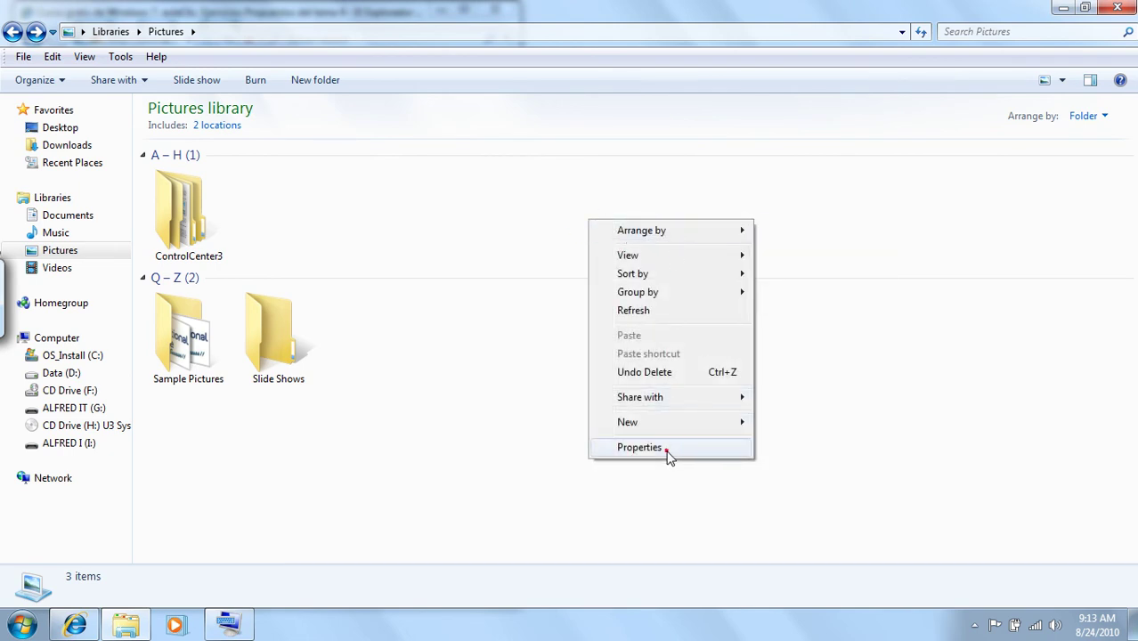
pyautogui.click(665, 449)
pyautogui.moveTo(175, 64); pyautogui.dragTo(500, 85)
pyautogui.click(583, 77)
pyautogui.rightClick(608, 234)
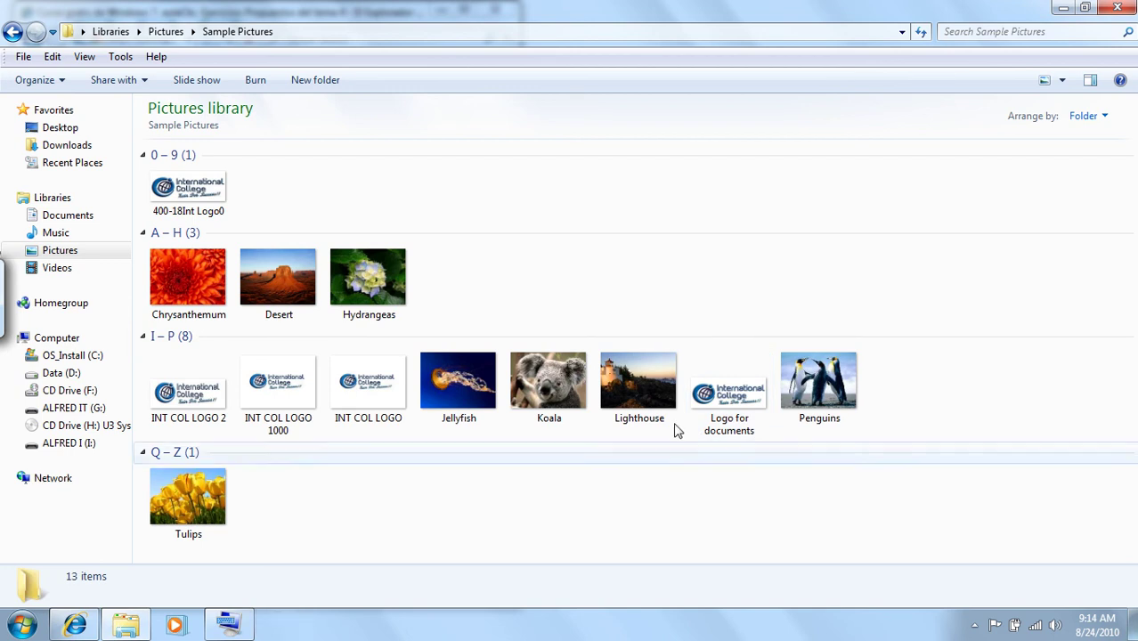
# Step: Clear the arrangement changes in Sample Pictures and go back to the Pictures library
pyautogui.rightClick(687, 169)
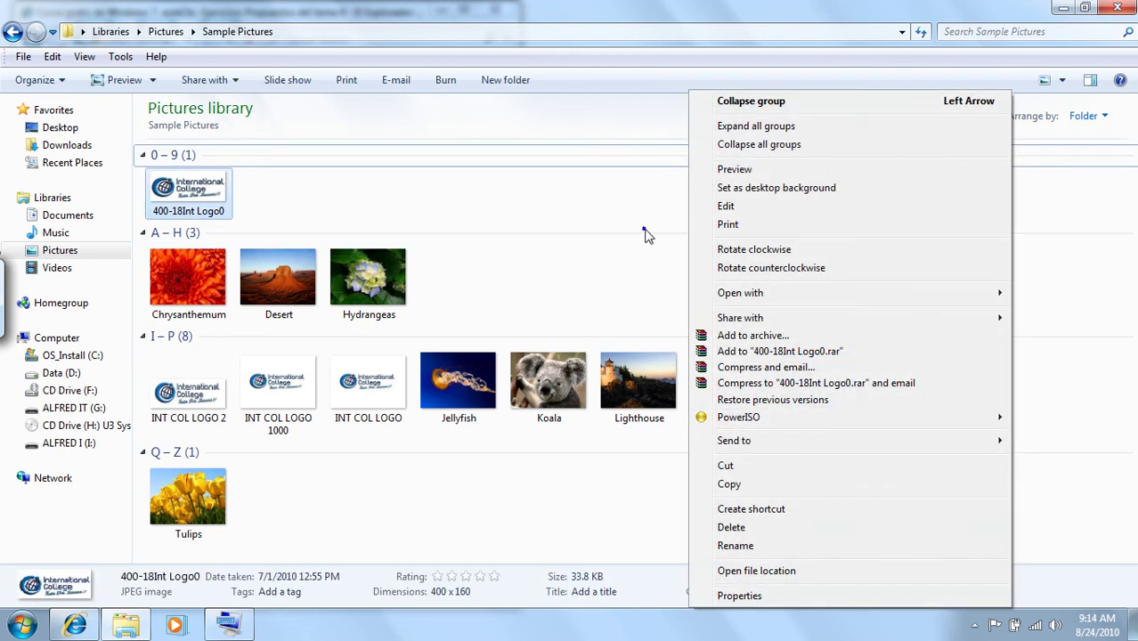
pyautogui.rightClick(646, 232)
pyautogui.rightClick(613, 306)
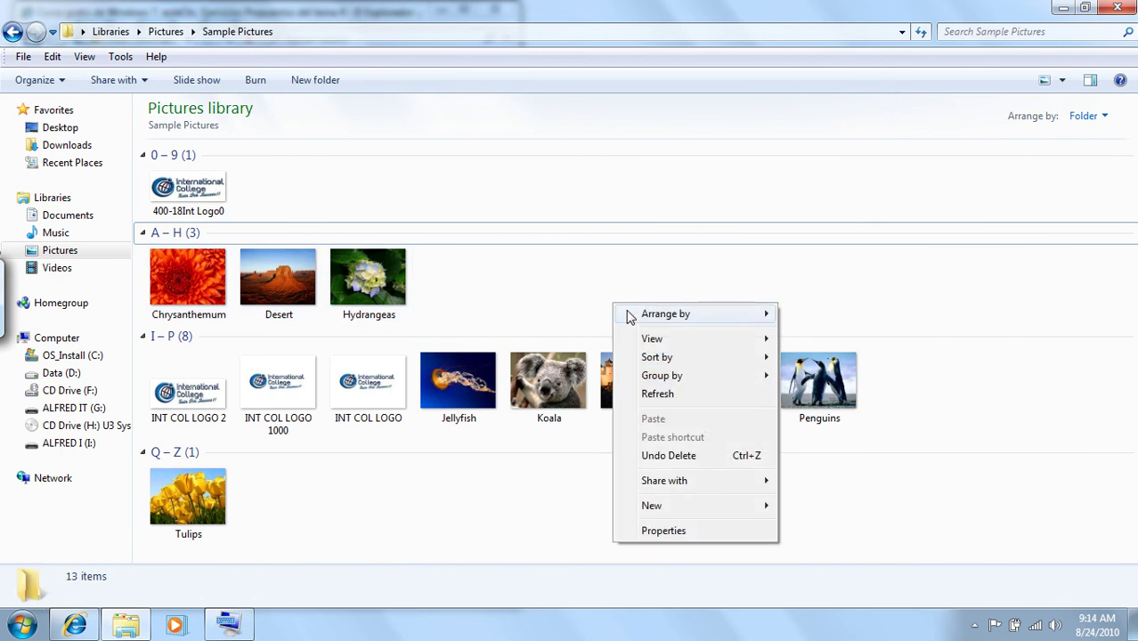
pyautogui.moveTo(628, 313)
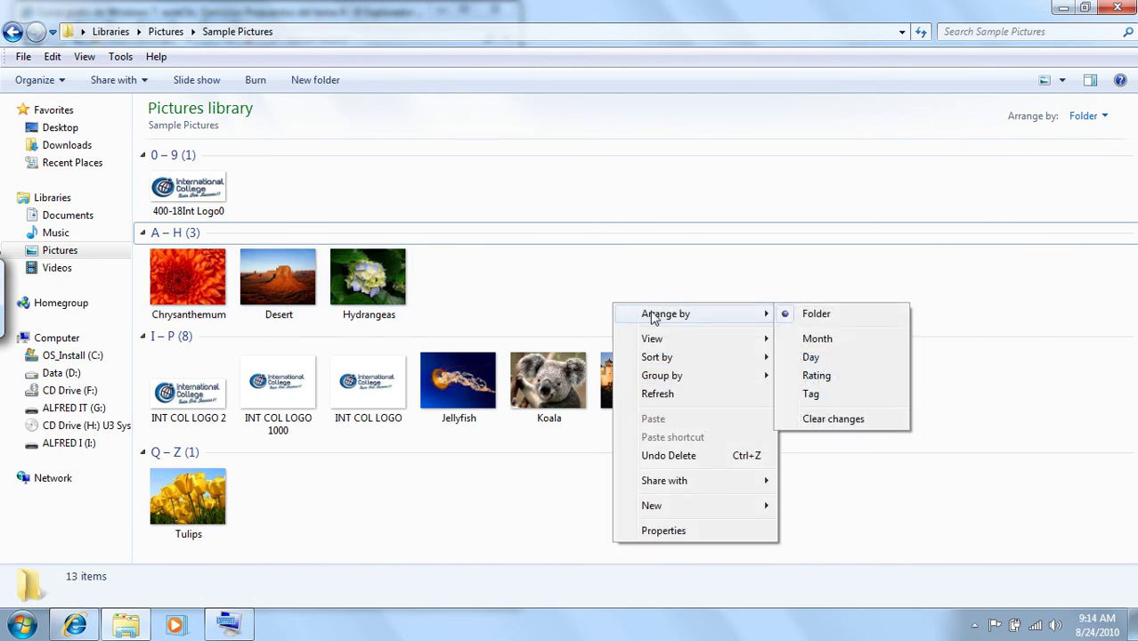
pyautogui.click(836, 424)
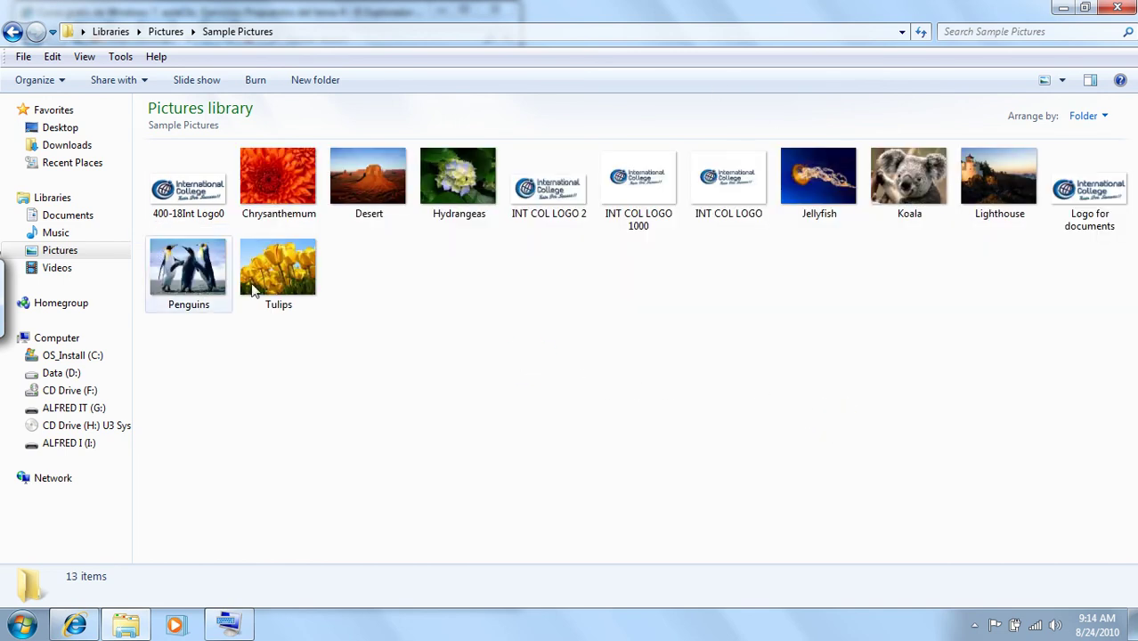
pyautogui.click(13, 32)
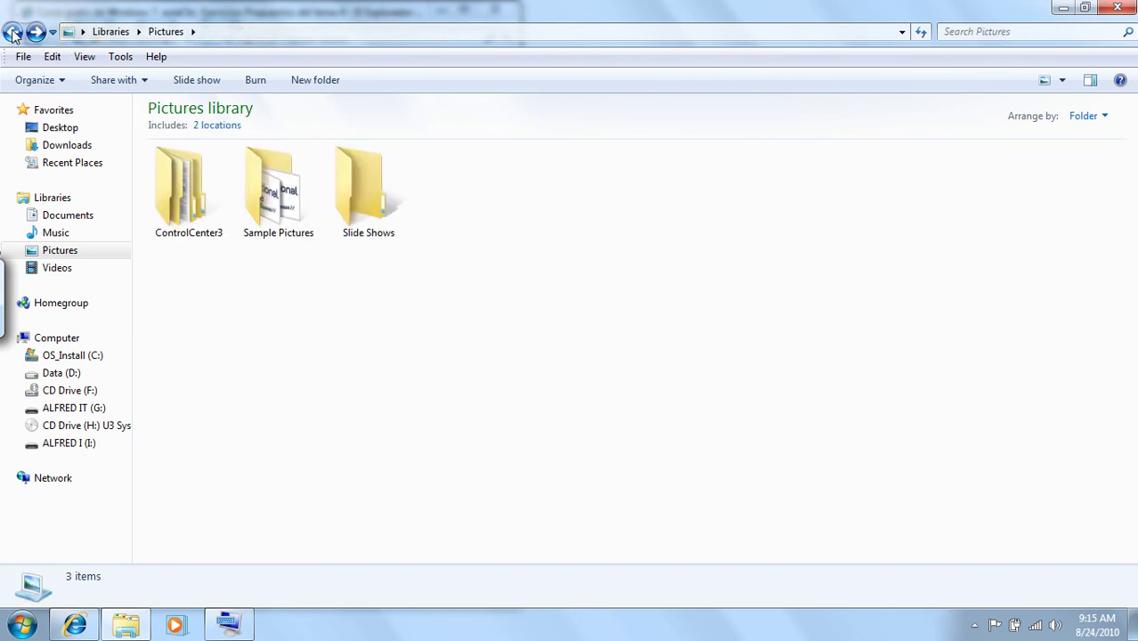
# Step: Restore the Pictures library window from its maximized size and close it
pyautogui.doubleClick(462, 12)
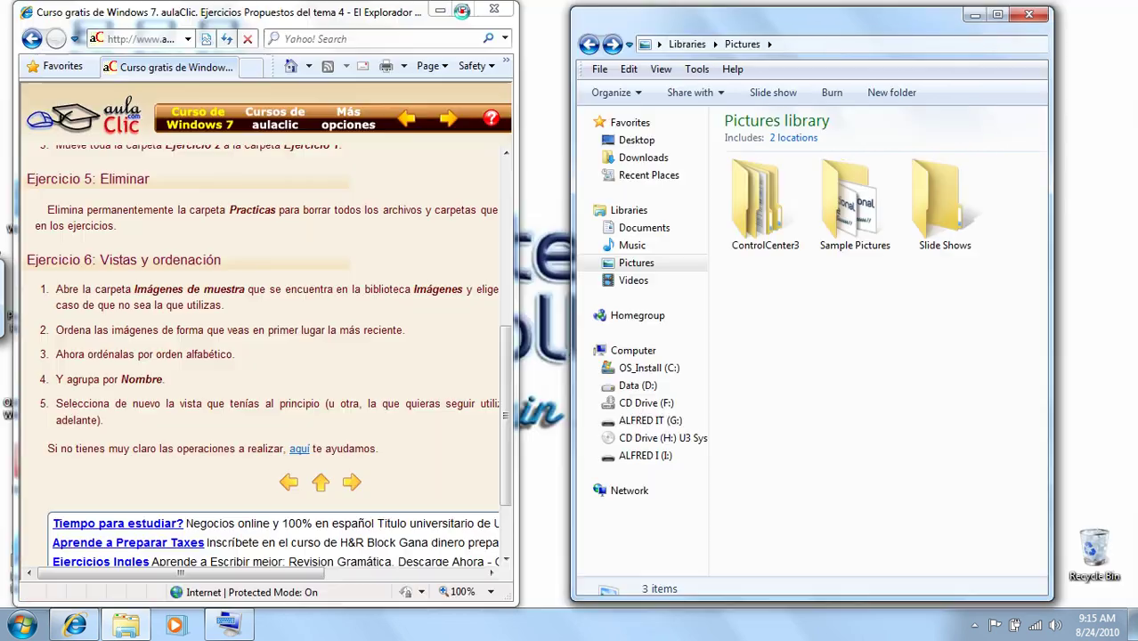
pyautogui.moveTo(743, 36)
pyautogui.mouseDown()
pyautogui.moveTo(712, 27)
pyautogui.moveTo(771, 27)
pyautogui.moveTo(740, 33)
pyautogui.mouseUp()
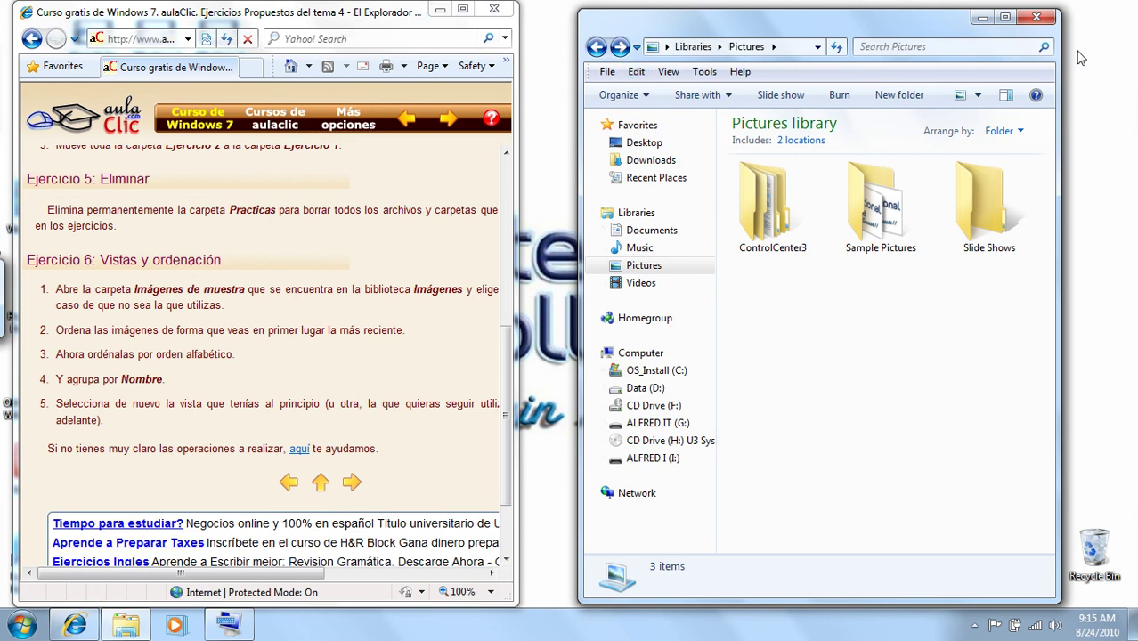
pyautogui.click(1036, 17)
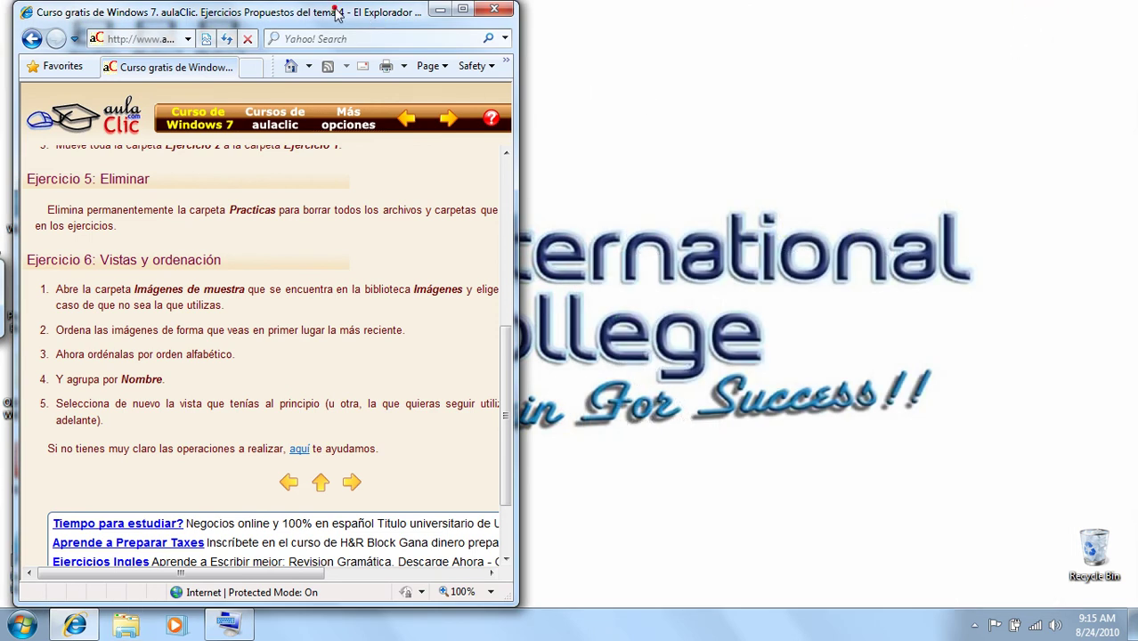
# Step: Maximize the browser window and review the aulaClic course topics and the unit 4 exercises from the beginning of the page
pyautogui.doubleClick(336, 8)
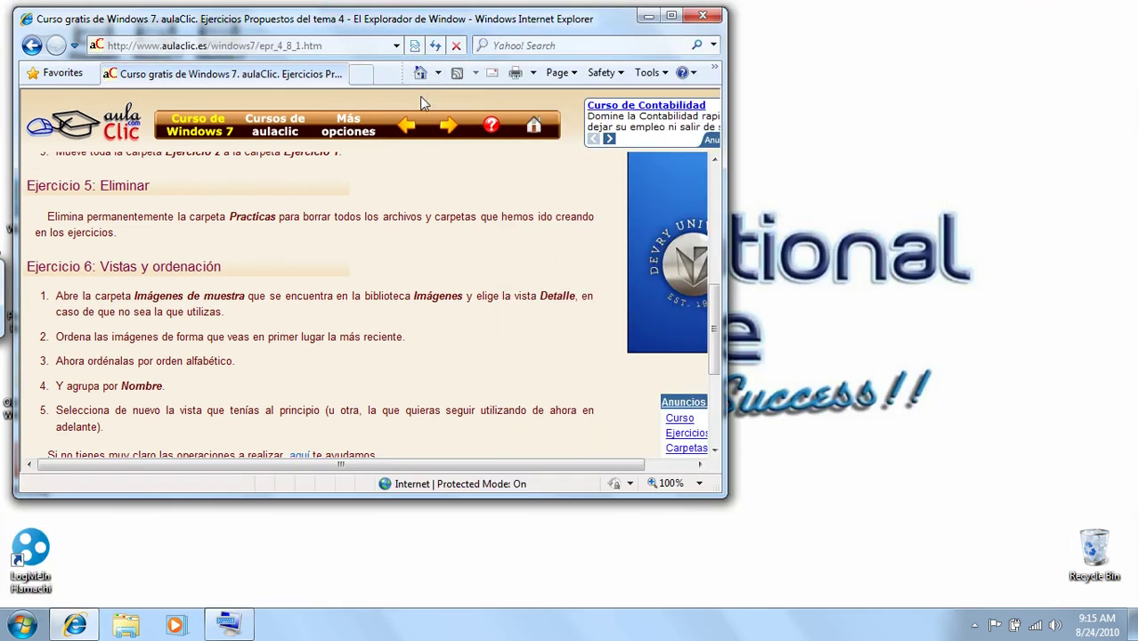
pyautogui.click(670, 15)
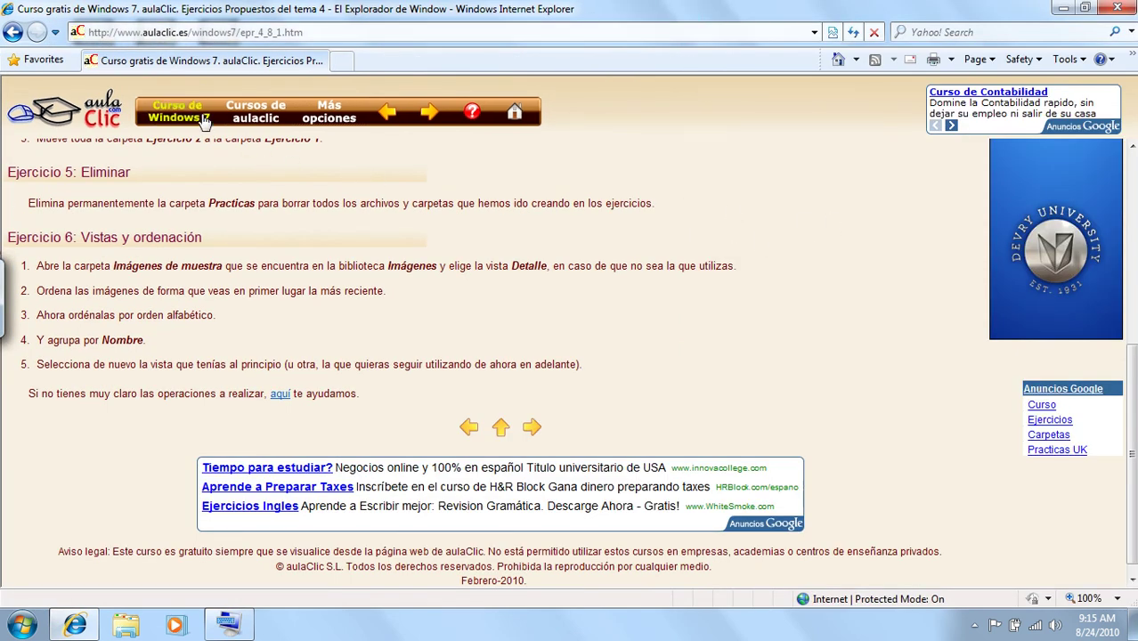
pyautogui.moveTo(194, 118)
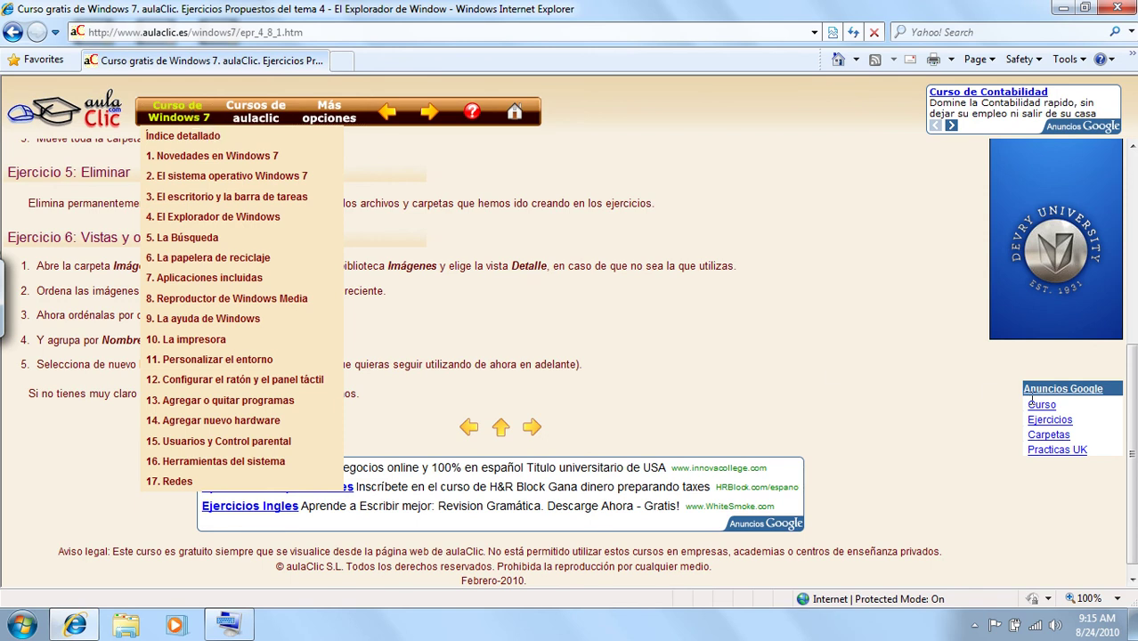
pyautogui.scroll(5, 689, 345)
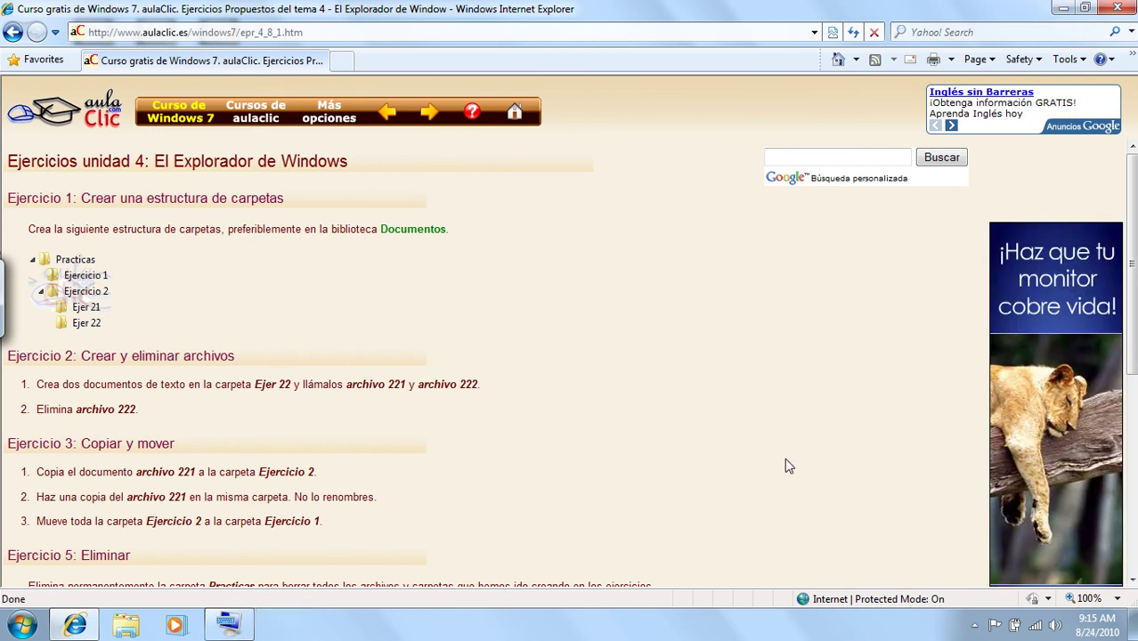
# Step: Minimize the browser window to show the desktop
pyautogui.click(1064, 8)
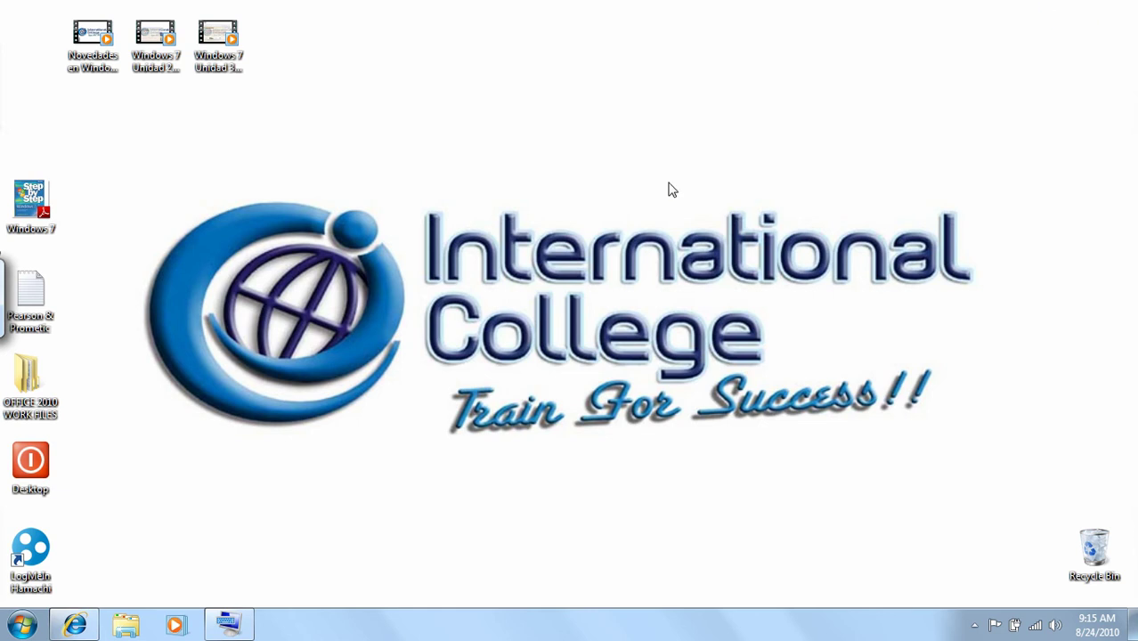
pyautogui.click(480, 155)
pyautogui.click(144, 134)
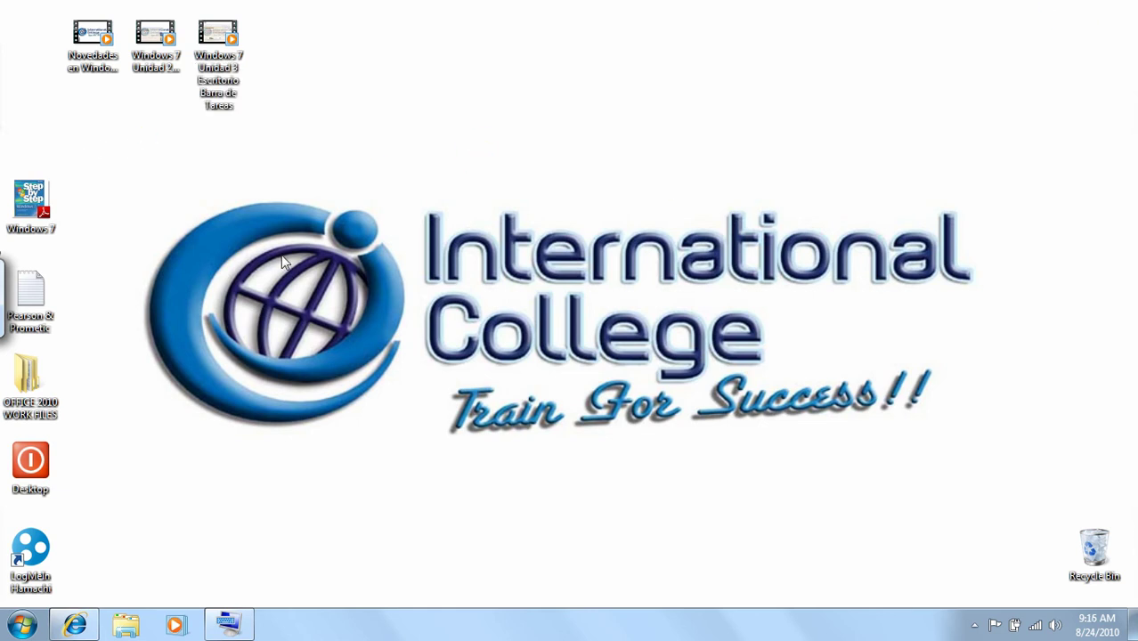